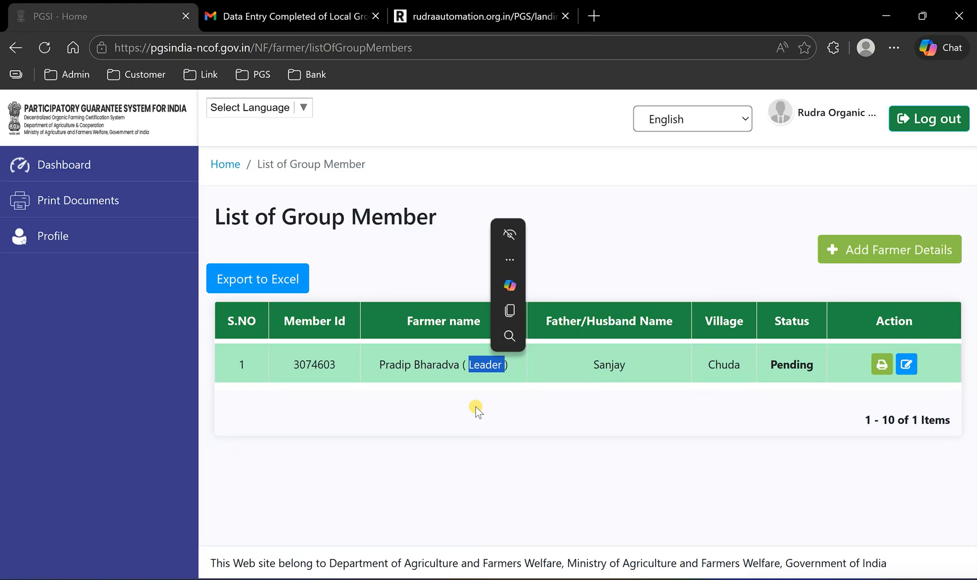
{"action": "double_click", "coordinate": [433, 375]}
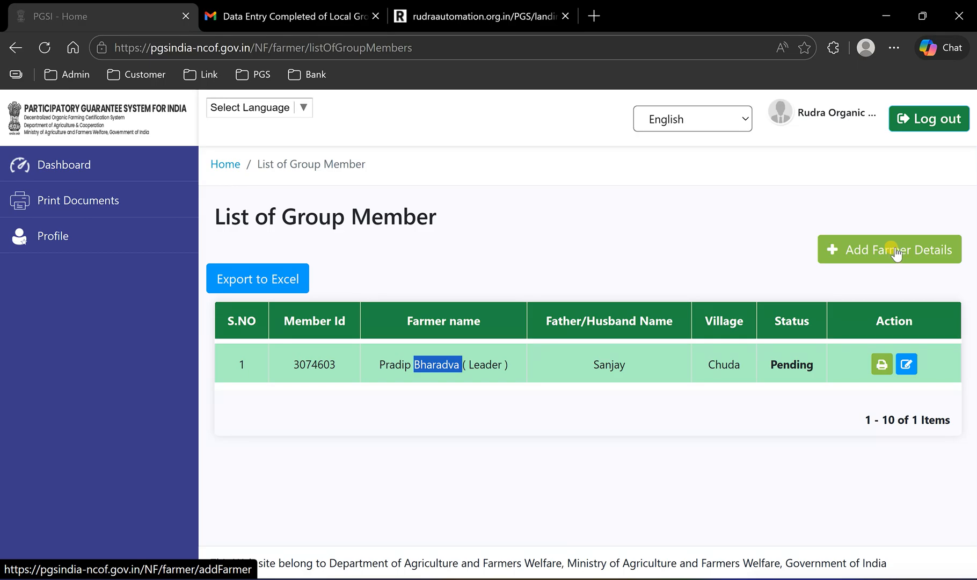
{"action": "left_click", "coordinate": [634, 431]}
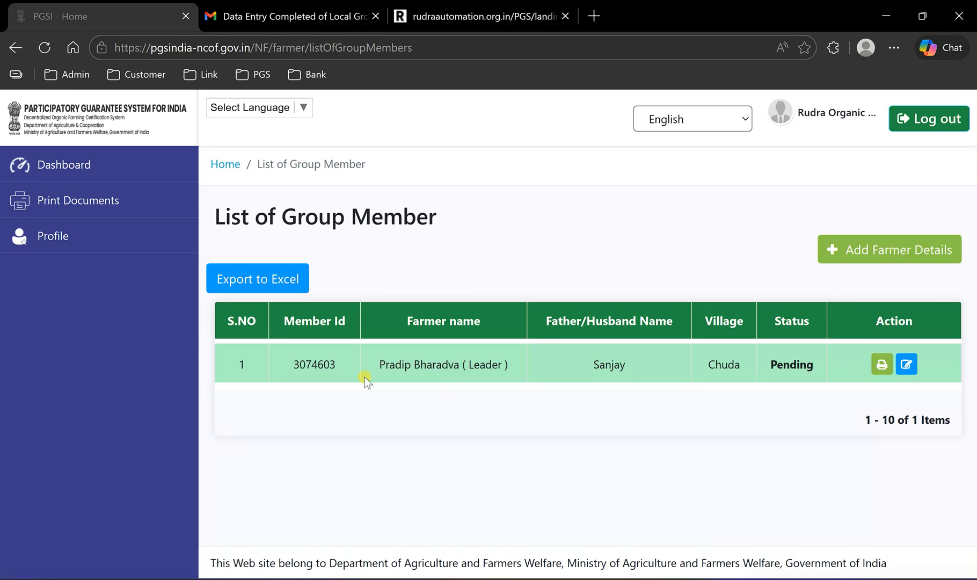
{"action": "left_click_drag", "start_coordinate": [395, 361], "coordinate": [509, 364]}
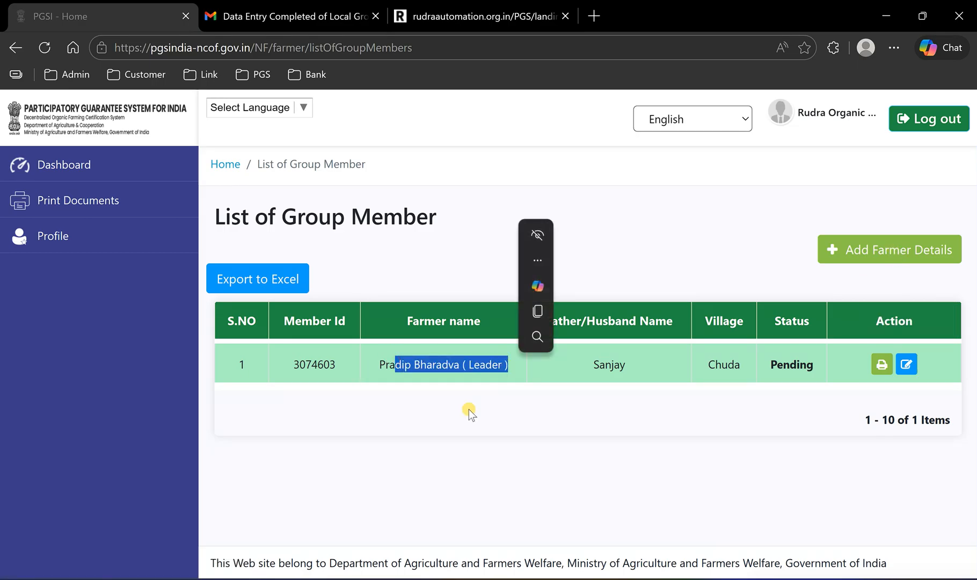
{"action": "left_click", "coordinate": [469, 410]}
- Review the group leader's personal details and land and other information in the member's edit form
{"action": "left_click", "coordinate": [908, 364]}
{"action": "scroll", "coordinate": [583, 363], "scroll_direction": "down", "scroll_amount": 2}
{"action": "scroll", "coordinate": [612, 368], "scroll_direction": "down", "scroll_amount": 9}
{"action": "scroll", "coordinate": [613, 367], "scroll_direction": "up", "scroll_amount": 12}
{"action": "left_click", "coordinate": [494, 263]}
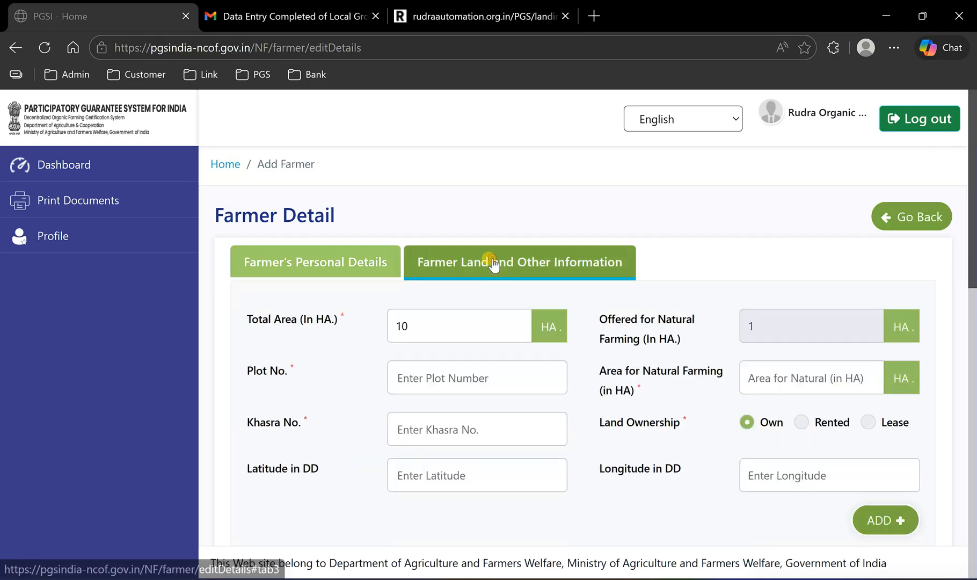
{"action": "scroll", "coordinate": [601, 356], "scroll_direction": "down", "scroll_amount": 5}
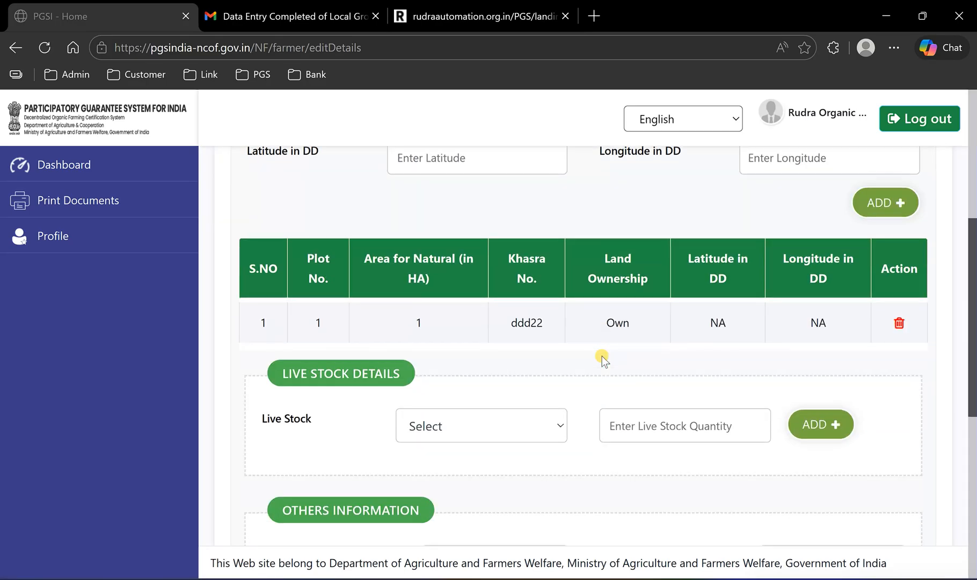
{"action": "scroll", "coordinate": [602, 357], "scroll_direction": "down", "scroll_amount": 7}
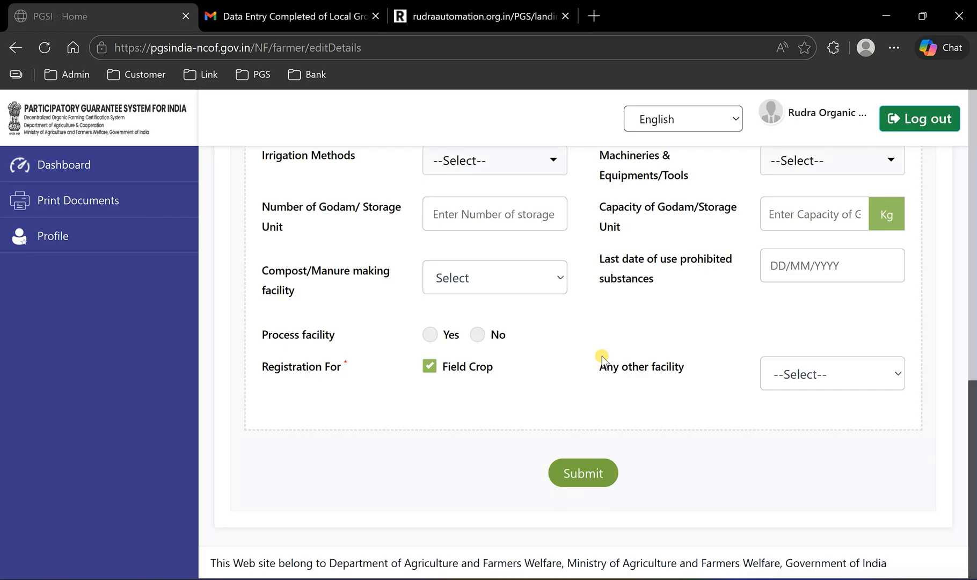
{"action": "scroll", "coordinate": [603, 358], "scroll_direction": "up", "scroll_amount": 5}
{"action": "left_click", "coordinate": [59, 167]}
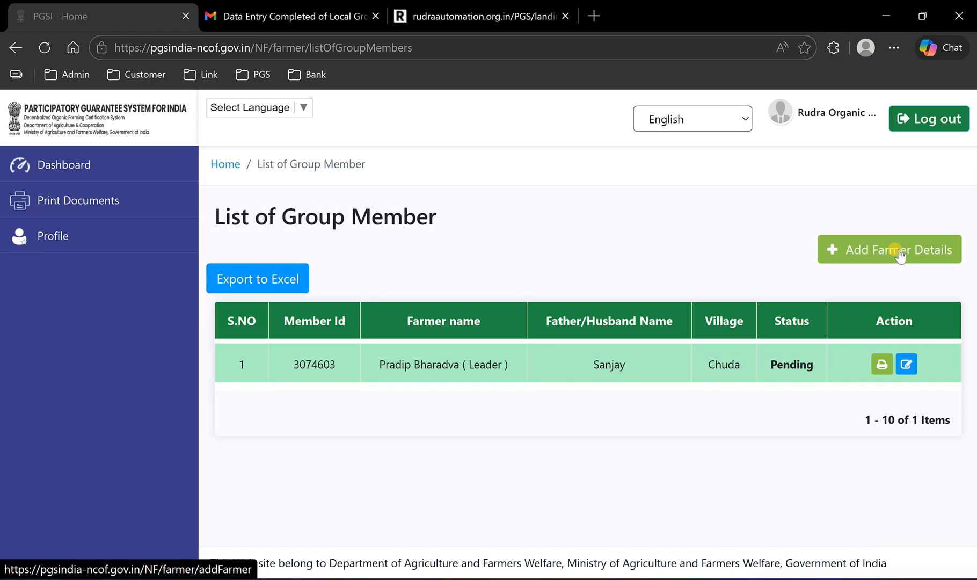
- Switch to the Rudra Automation portal and select Rudra Organic Farming Group on the Farmer Entry upload page
{"action": "left_click", "coordinate": [422, 14]}
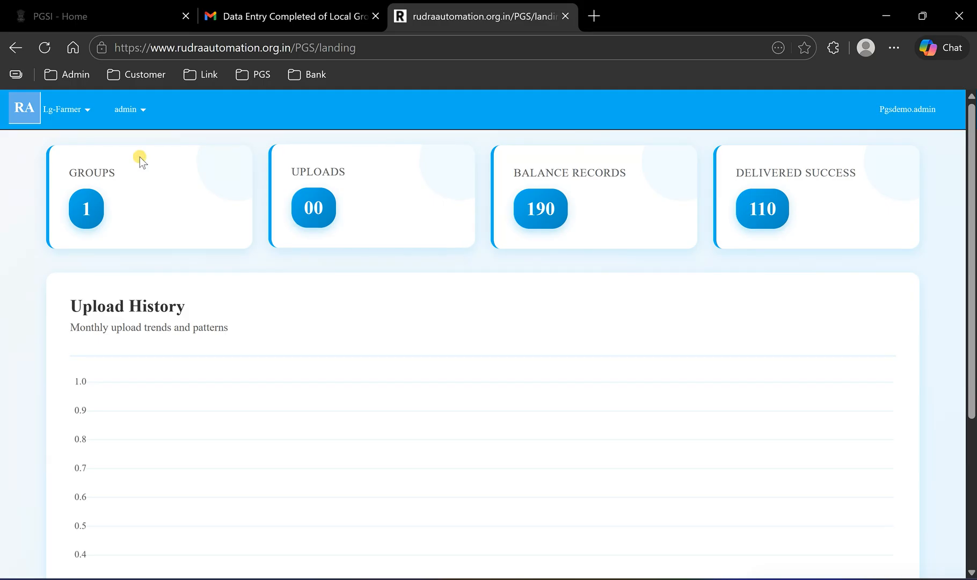
{"action": "left_click", "coordinate": [68, 109]}
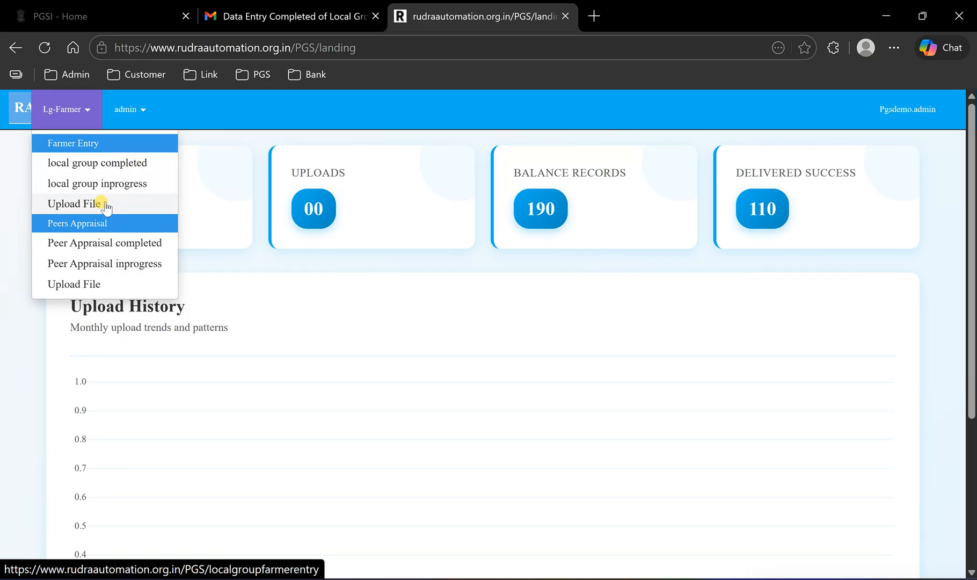
{"action": "left_click", "coordinate": [107, 205]}
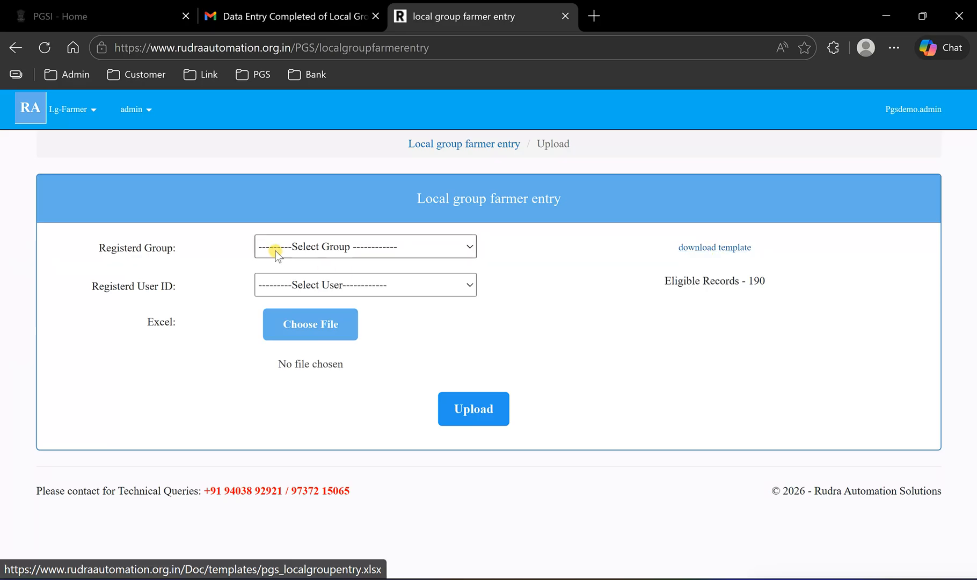
{"action": "left_click", "coordinate": [312, 246]}
{"action": "left_click", "coordinate": [320, 288]}
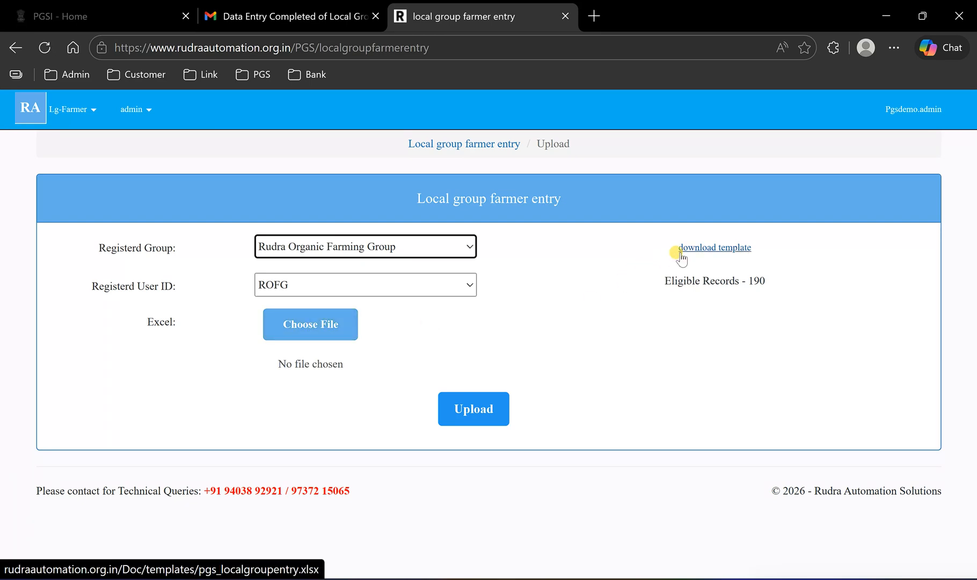
- Attach Upload Template.xlsx from the desktop's Test Data folder and choose PGS-NF as the upload site
{"action": "left_click", "coordinate": [320, 329]}
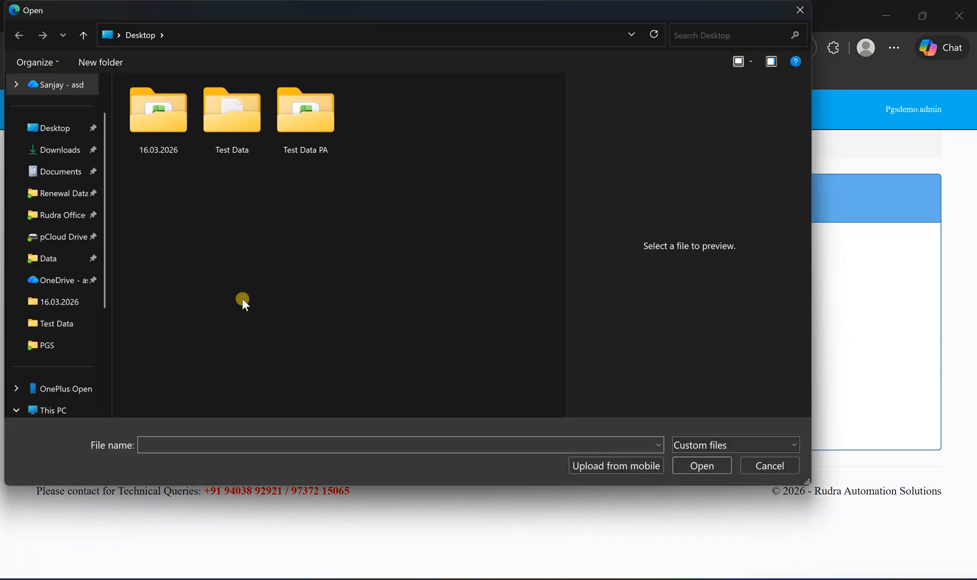
{"action": "left_click", "coordinate": [226, 141]}
{"action": "double_click", "coordinate": [227, 141]}
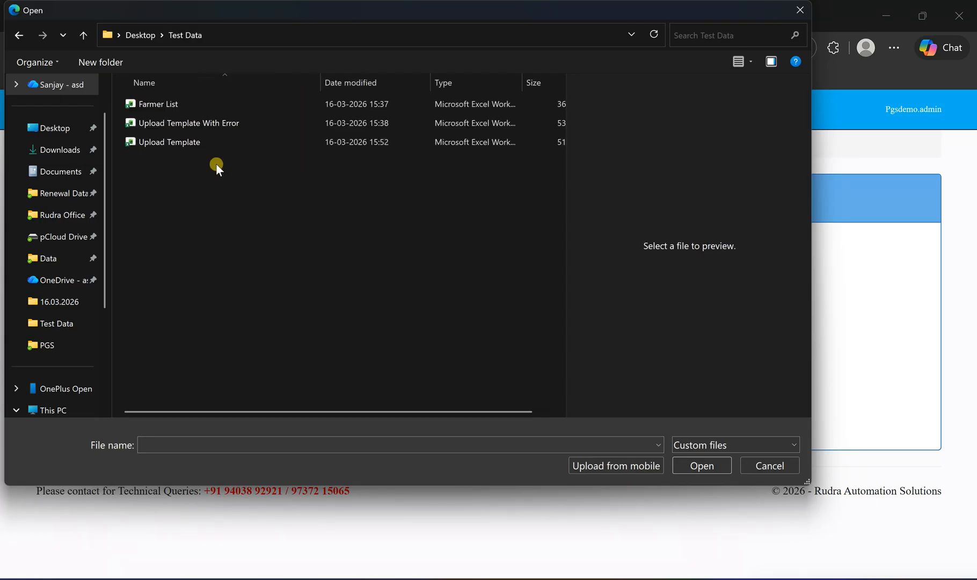
{"action": "left_click", "coordinate": [175, 144]}
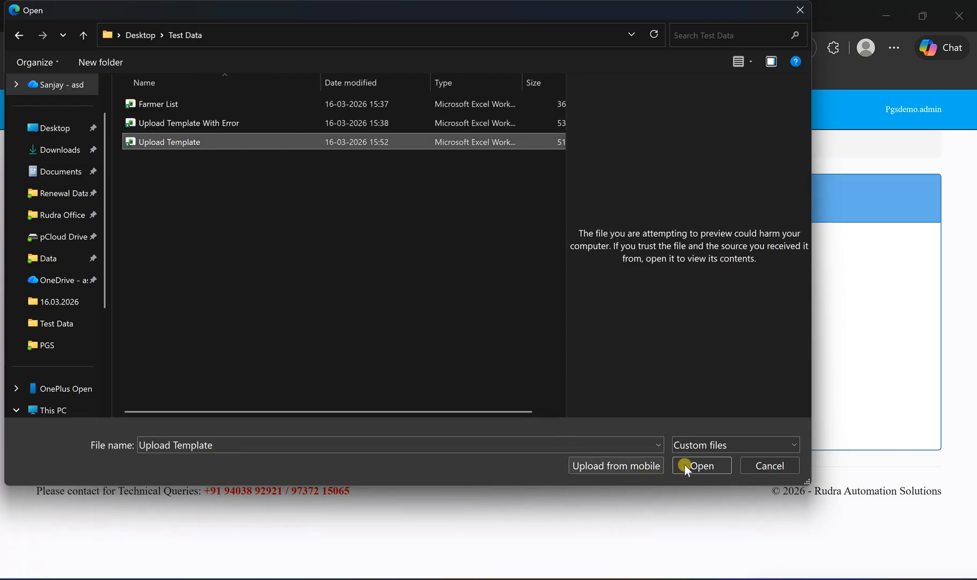
{"action": "left_click", "coordinate": [686, 466]}
{"action": "left_click", "coordinate": [461, 419]}
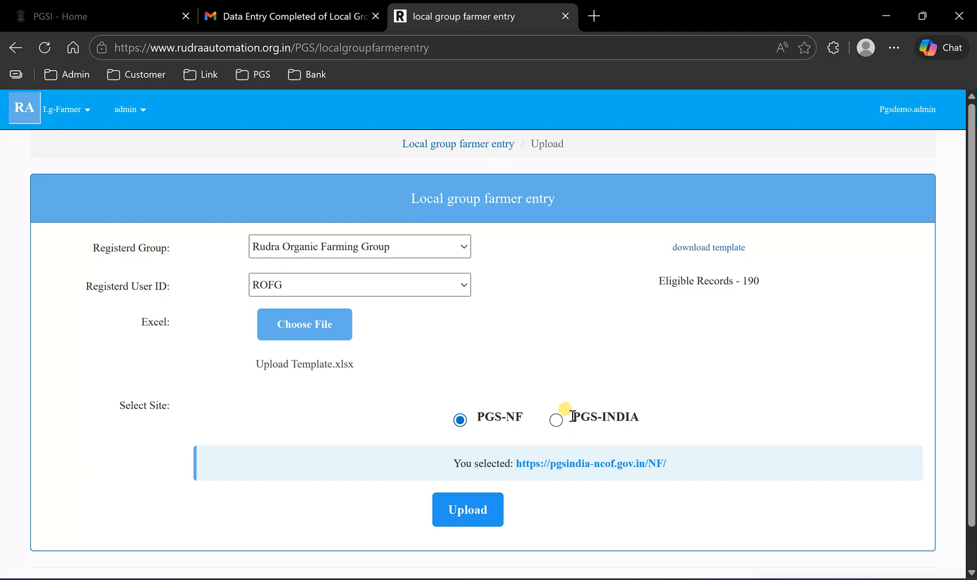
{"action": "left_click", "coordinate": [469, 513]}
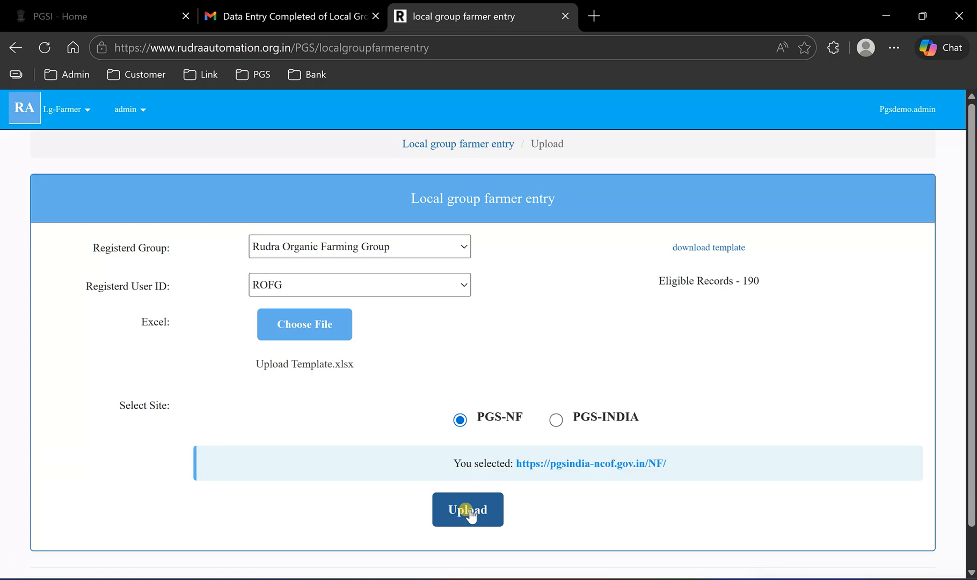
- Open the Farmer List workbook from the Test Data folder on the desktop
{"action": "left_click", "coordinate": [883, 20]}
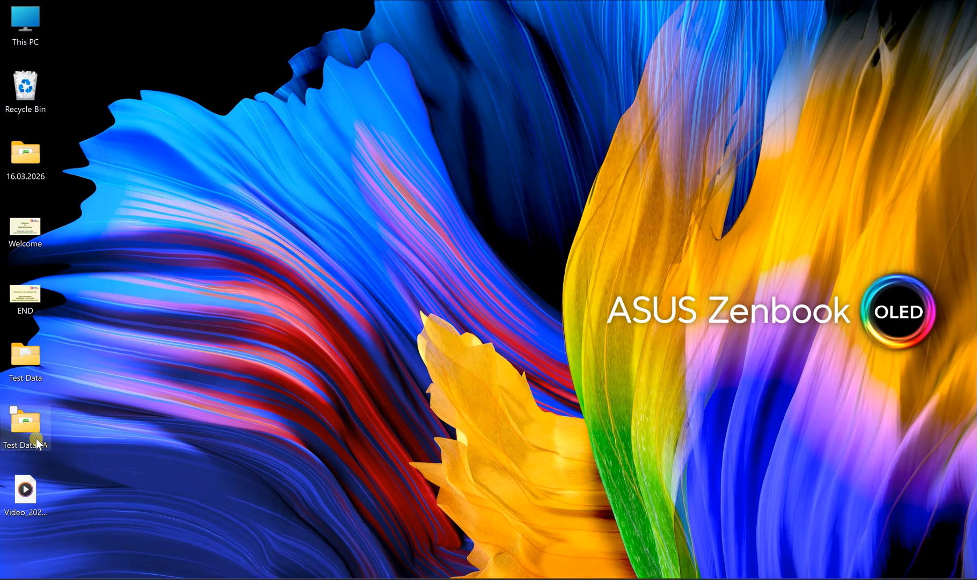
{"action": "double_click", "coordinate": [25, 423]}
{"action": "left_click", "coordinate": [958, 9]}
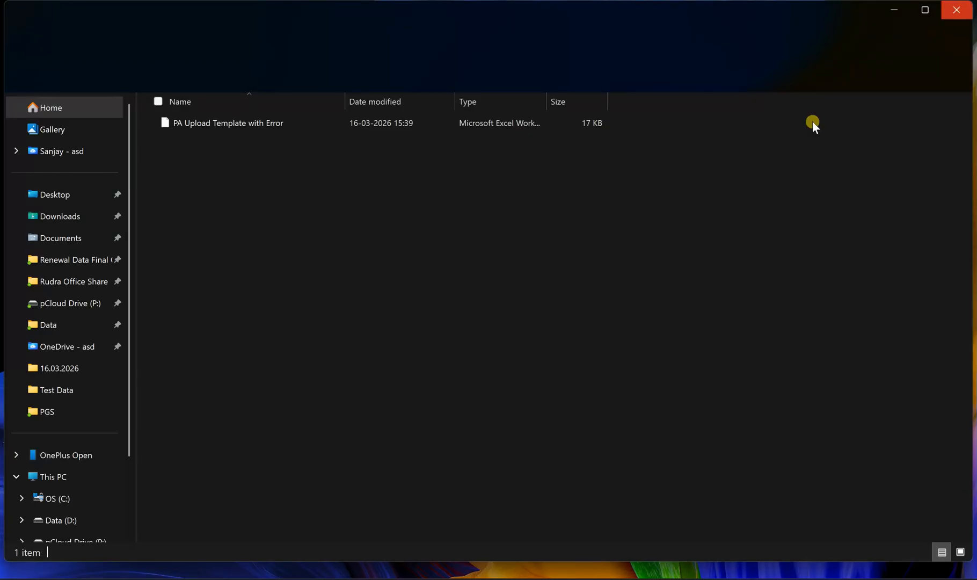
{"action": "double_click", "coordinate": [27, 368]}
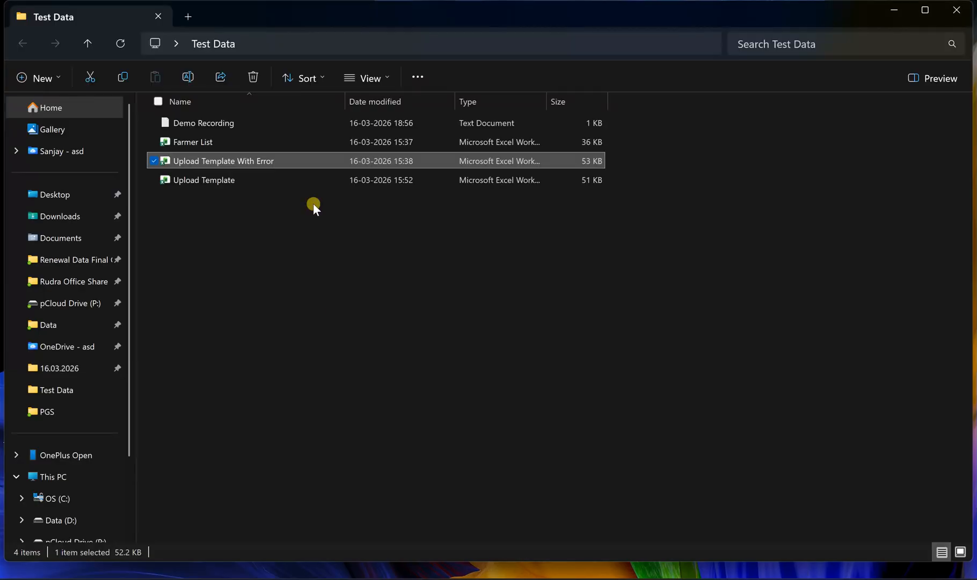
{"action": "left_click", "coordinate": [206, 143]}
{"action": "double_click", "coordinate": [204, 141]}
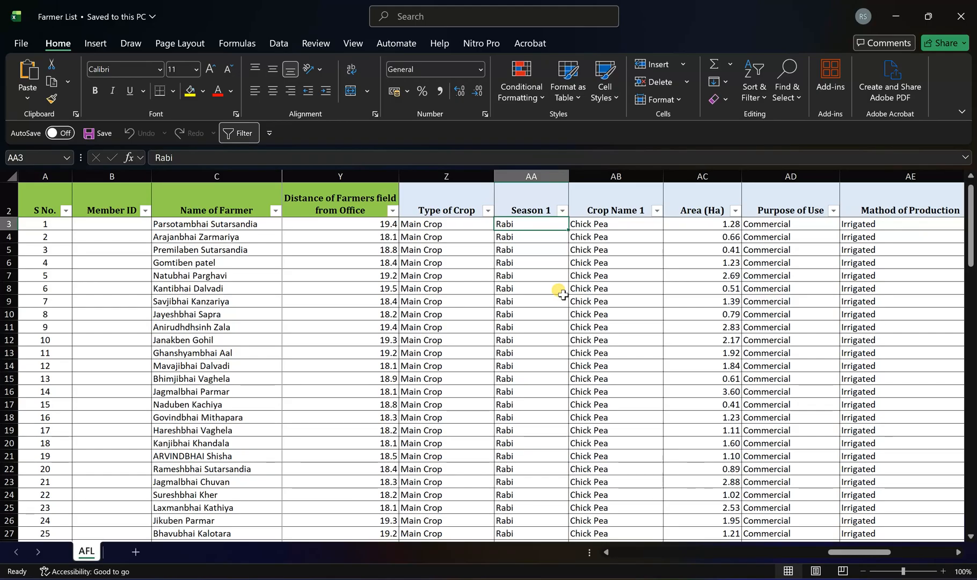
- Examine the farmer columns in the Farmer List sheet, from serial number and name across to total area
{"action": "left_click", "coordinate": [189, 262]}
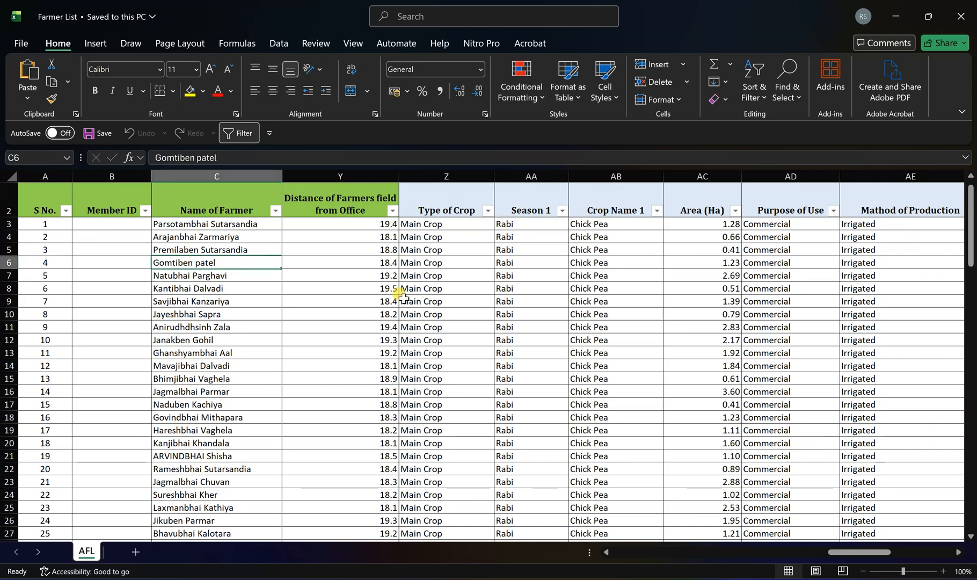
{"action": "key", "text": "Left"}
{"action": "key", "text": "Left"}
{"action": "key", "text": "Right"}
{"action": "key", "text": "Right"}
{"action": "key", "text": "Right"}
{"action": "key", "text": "Right"}
{"action": "key", "text": "Right"}
{"action": "key", "text": "Right"}
{"action": "key", "text": "Right"}
{"action": "key", "text": "Right"}
{"action": "key", "text": "Right"}
{"action": "key", "text": "Right"}
{"action": "key", "text": "Right"}
{"action": "key", "text": "Right"}
{"action": "key", "text": "Right"}
{"action": "key", "text": "Right"}
{"action": "key", "text": "Right"}
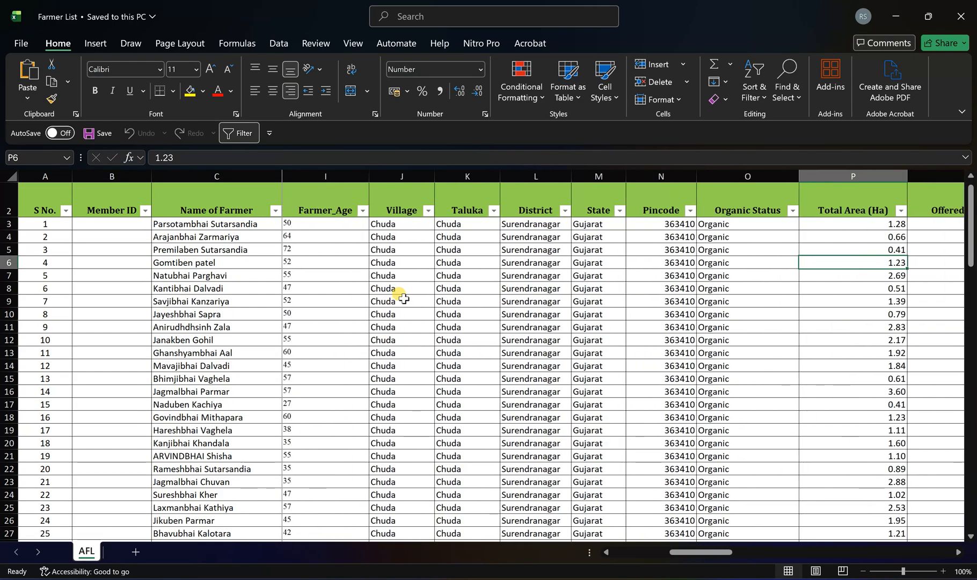
- Open the Upload Template workbook from the Test Data folder
{"action": "left_click", "coordinate": [895, 16]}
{"action": "left_click", "coordinate": [201, 165]}
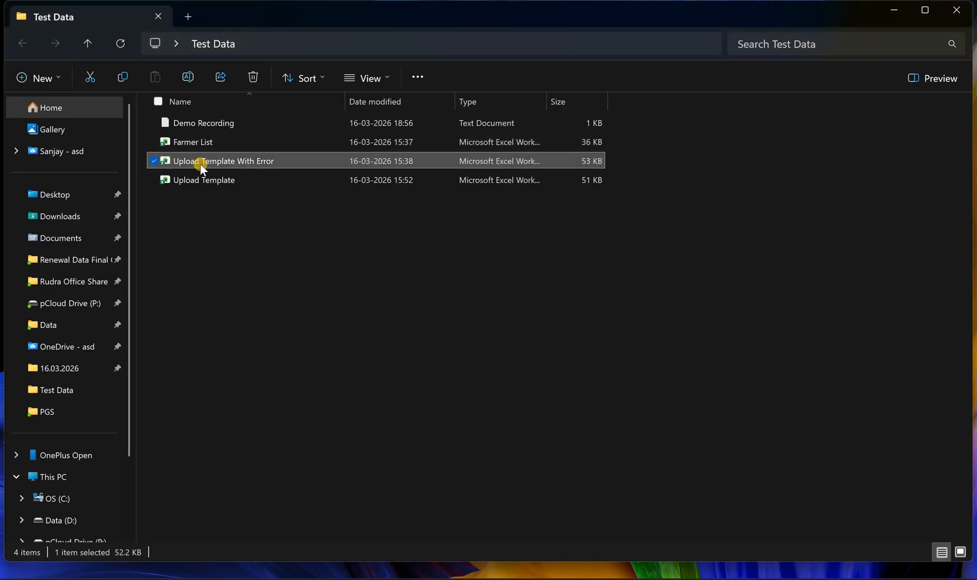
{"action": "double_click", "coordinate": [235, 160]}
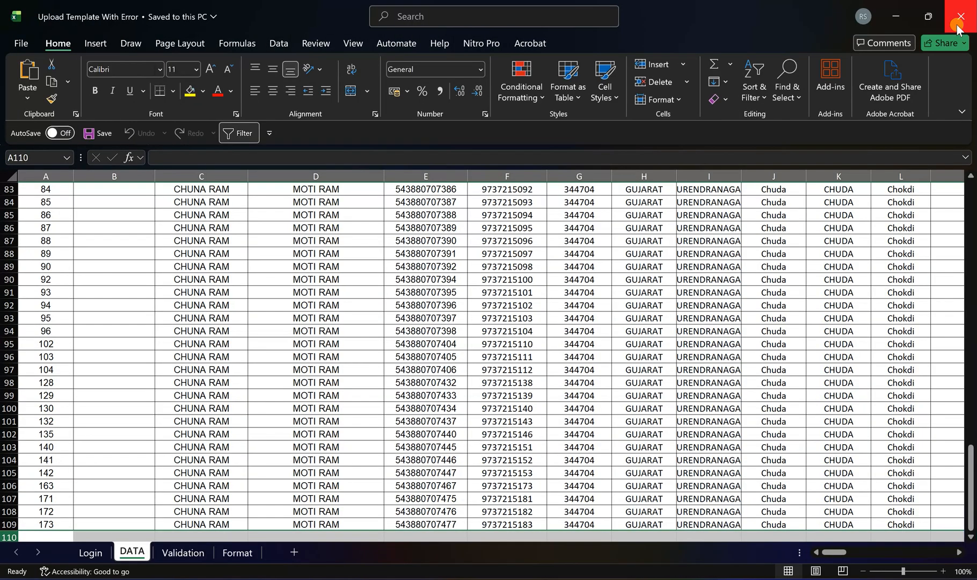
{"action": "left_click", "coordinate": [958, 26]}
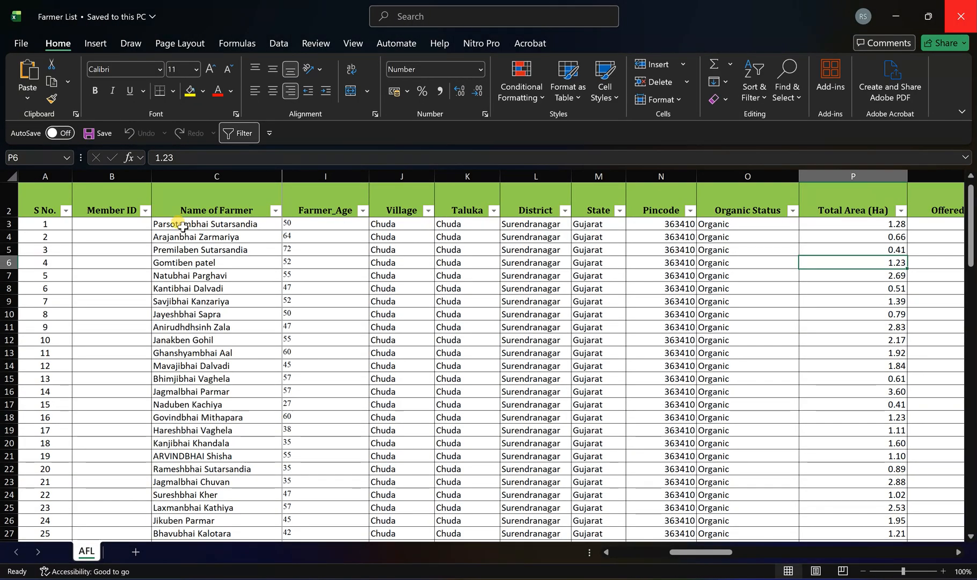
{"action": "left_click", "coordinate": [905, 29]}
{"action": "double_click", "coordinate": [214, 181]}
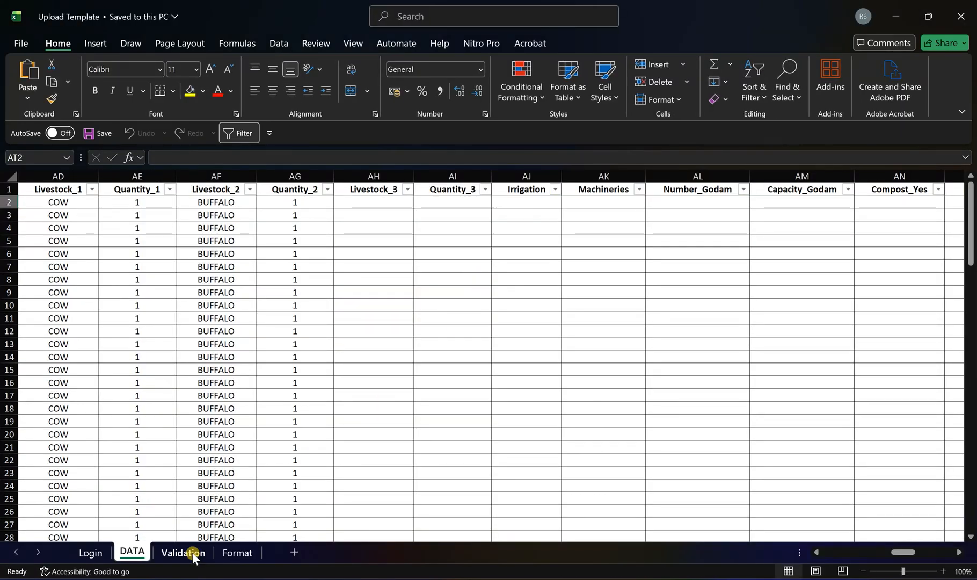
- Check the compulsory and format rules for the farmer columns on the Validation sheet, starting from Sr_No
{"action": "left_click", "coordinate": [183, 553]}
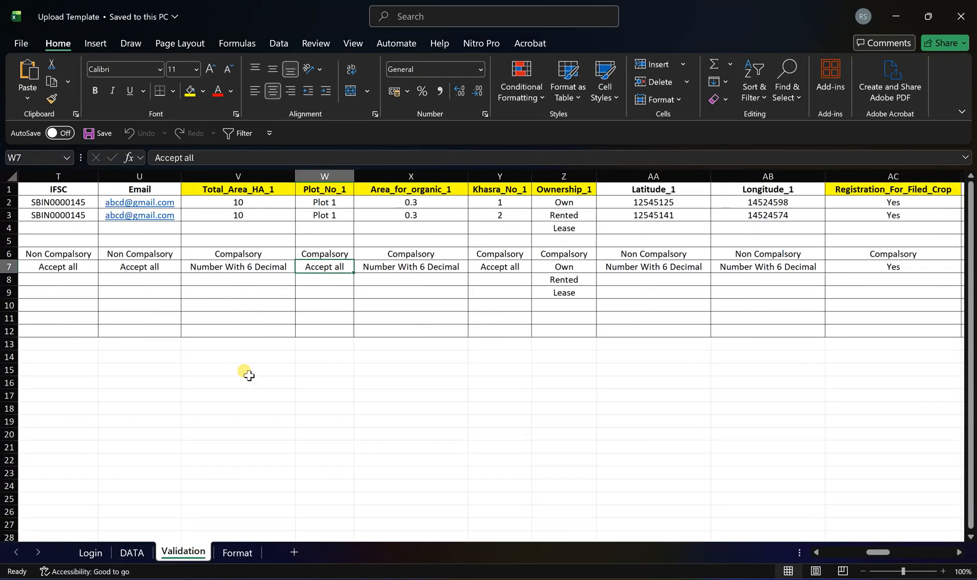
{"action": "left_click", "coordinate": [63, 255]}
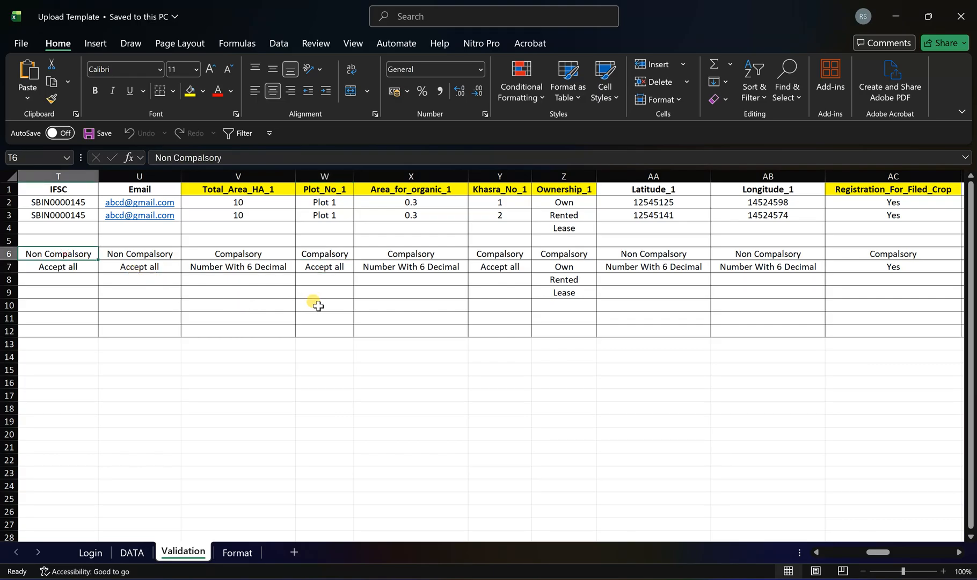
{"action": "key", "text": "Home"}
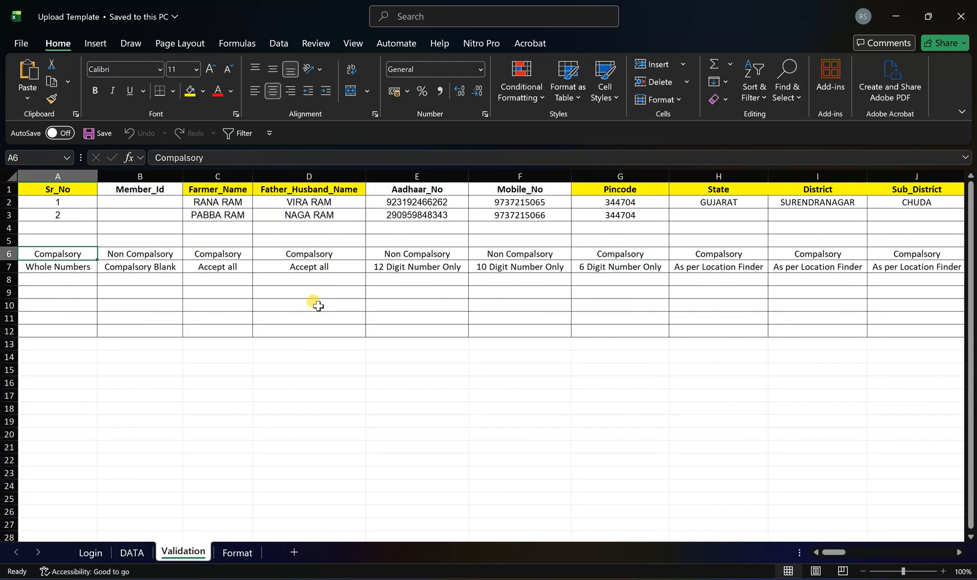
- Review the column headers on the DATA sheet from Sr_No through Mobile_No, comparing the highlighted headers with the unhighlighted ones
{"action": "left_click", "coordinate": [132, 553]}
{"action": "left_click", "coordinate": [119, 229]}
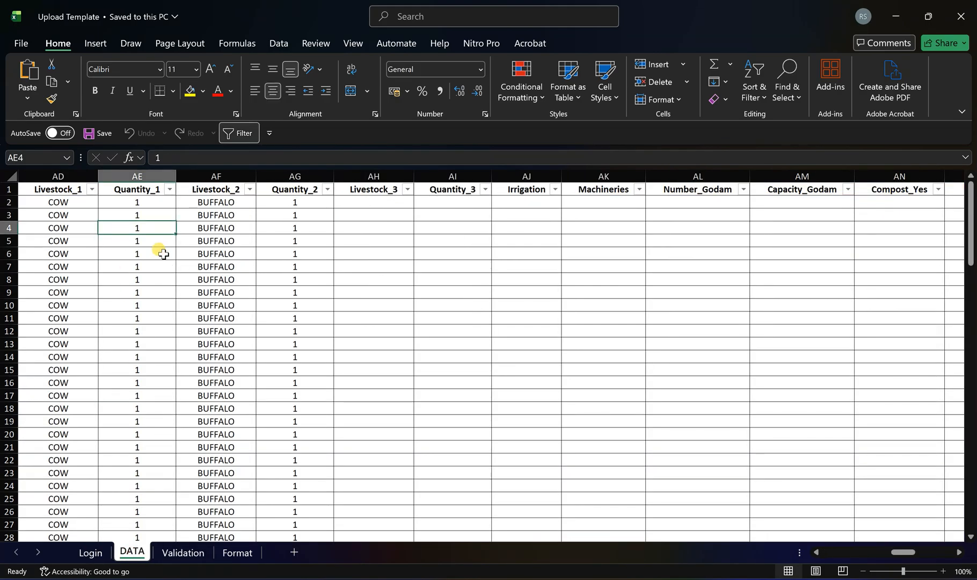
{"action": "key", "text": "ctrl+Up"}
{"action": "key", "text": "Home"}
{"action": "key", "text": "Right"}
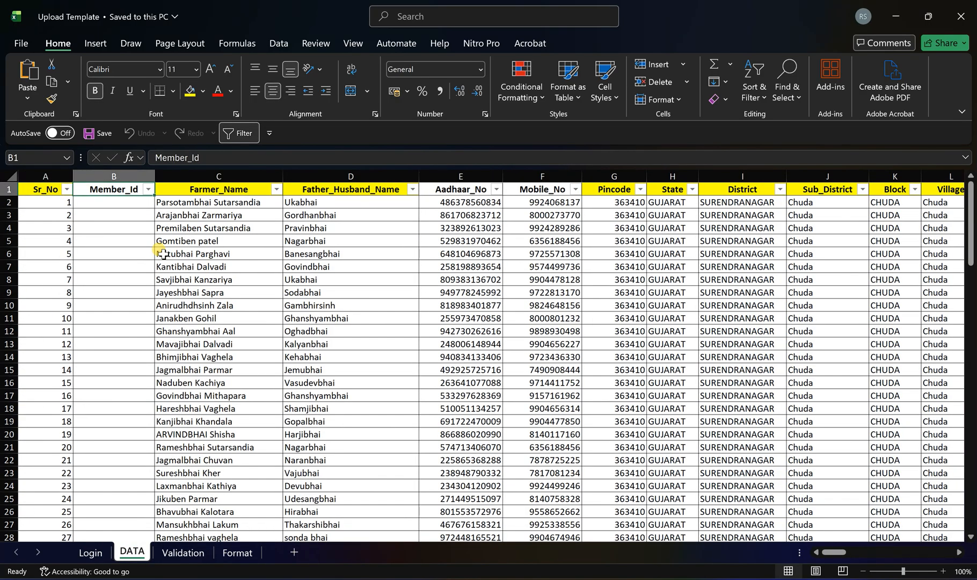
{"action": "left_click", "coordinate": [40, 190]}
{"action": "left_click", "coordinate": [212, 194]}
{"action": "left_click", "coordinate": [310, 192]}
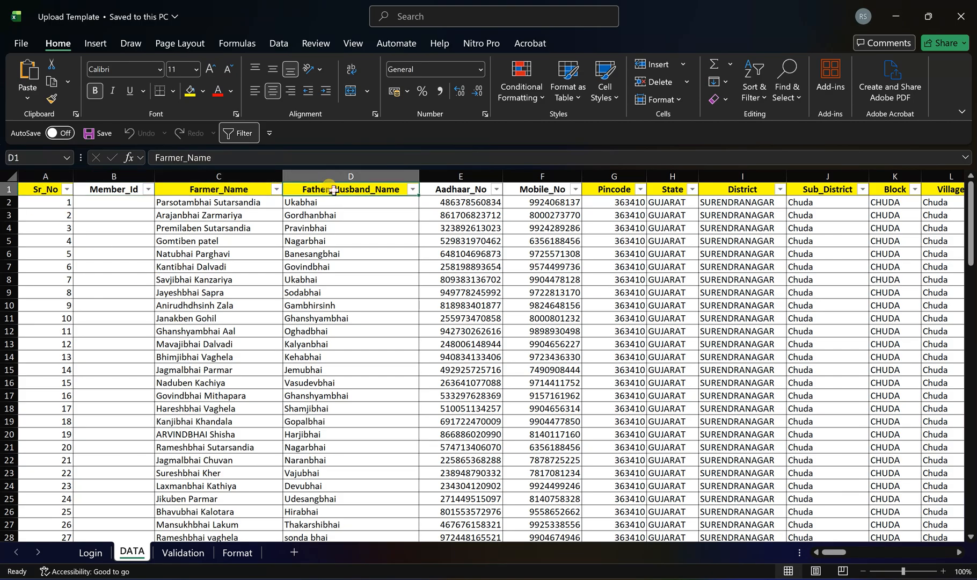
{"action": "left_click", "coordinate": [92, 190]}
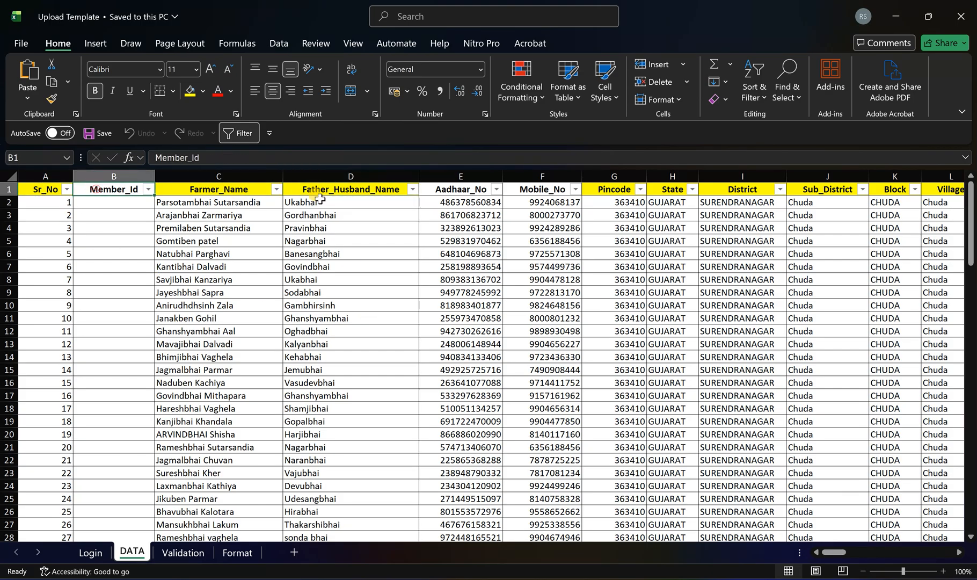
{"action": "left_click", "coordinate": [476, 189]}
{"action": "left_click", "coordinate": [519, 190]}
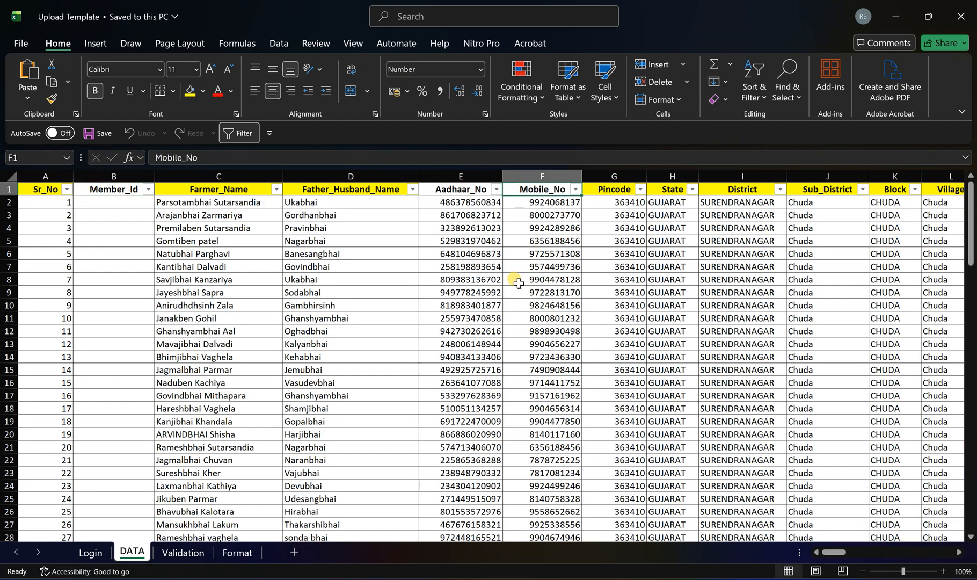
- Look over the DATA sheet's farmer and father/husband name entries and the Pincode, State, District and Sub_District values
{"action": "left_click_drag", "start_coordinate": [209, 215], "coordinate": [335, 305]}
{"action": "left_click", "coordinate": [610, 215]}
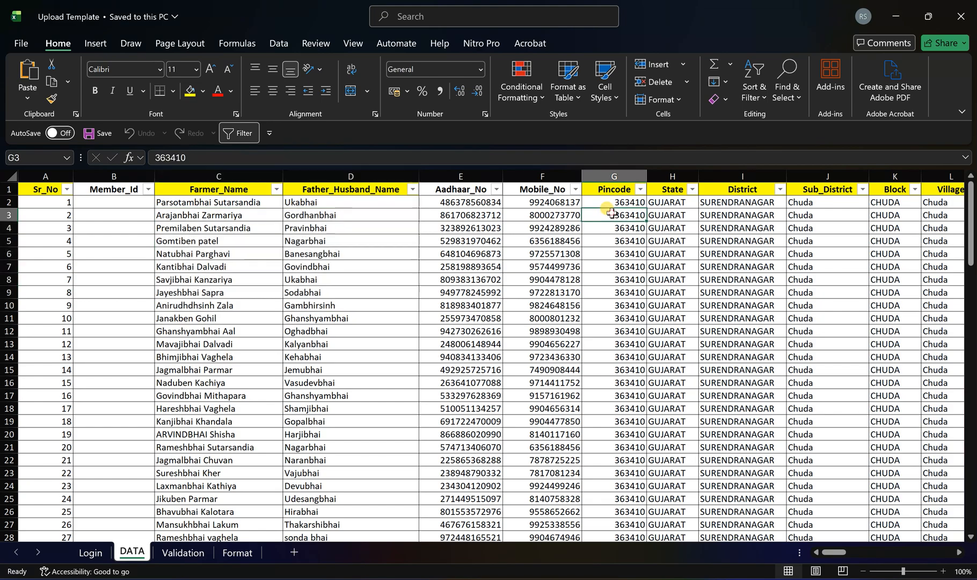
{"action": "left_click", "coordinate": [662, 215]}
{"action": "left_click", "coordinate": [741, 217]}
{"action": "left_click", "coordinate": [801, 228]}
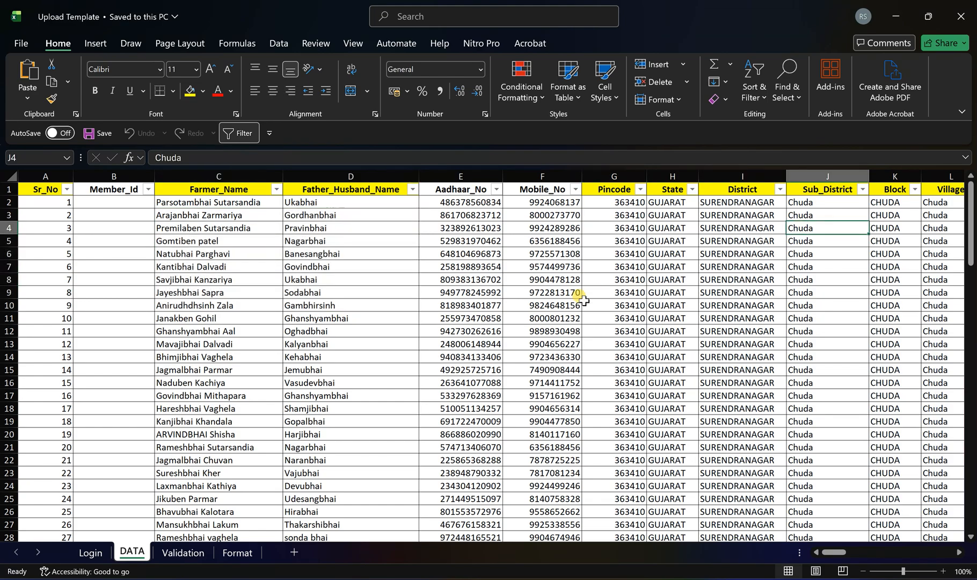
- Examine the Aadhaar_No and Mobile_No columns on the DATA sheet, plus the first Farmer_Name entry
{"action": "left_click_drag", "start_coordinate": [461, 176], "coordinate": [537, 174]}
{"action": "left_click", "coordinate": [551, 266]}
{"action": "left_click", "coordinate": [444, 203]}
{"action": "left_click", "coordinate": [459, 176]}
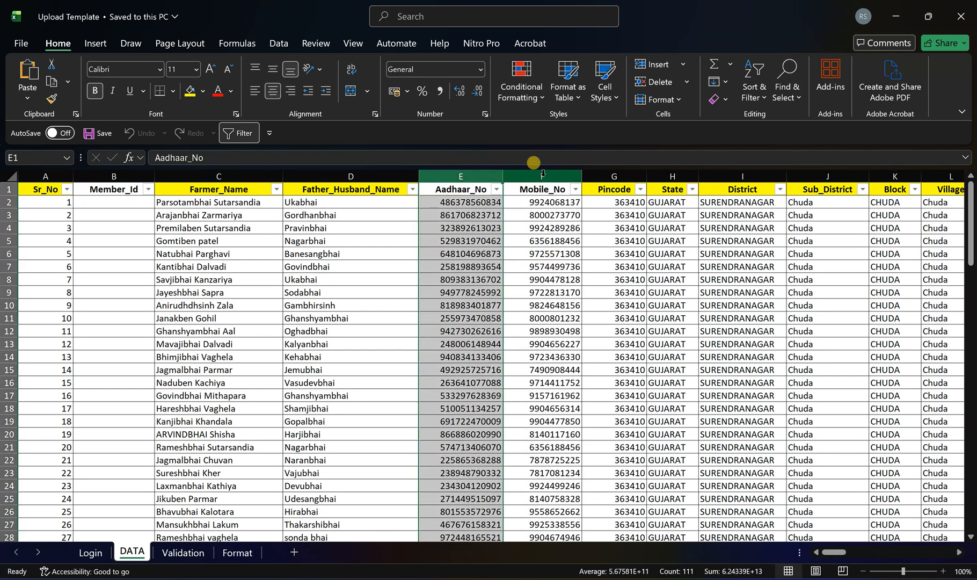
{"action": "left_click", "coordinate": [542, 176]}
{"action": "left_click_drag", "start_coordinate": [465, 203], "coordinate": [506, 452]}
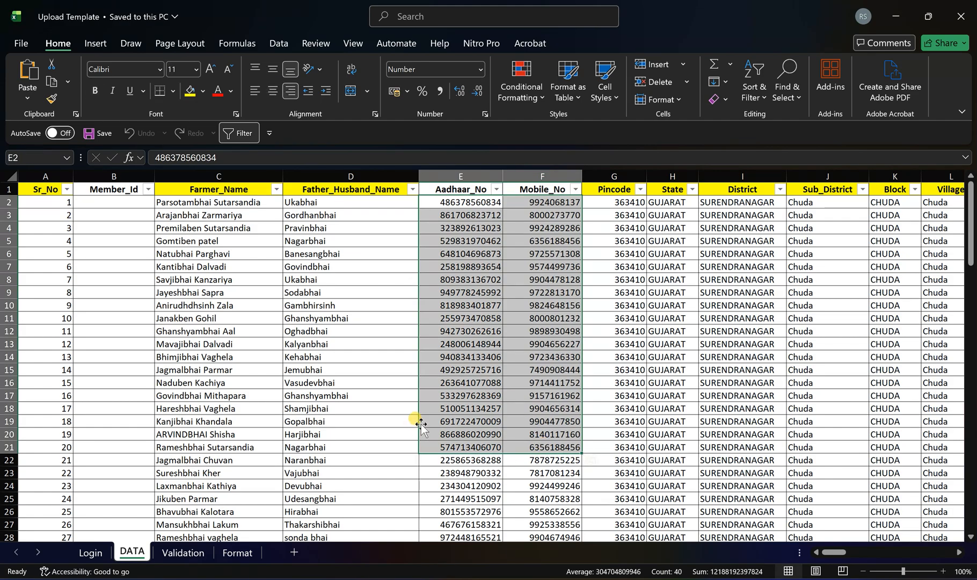
{"action": "left_click", "coordinate": [468, 176]}
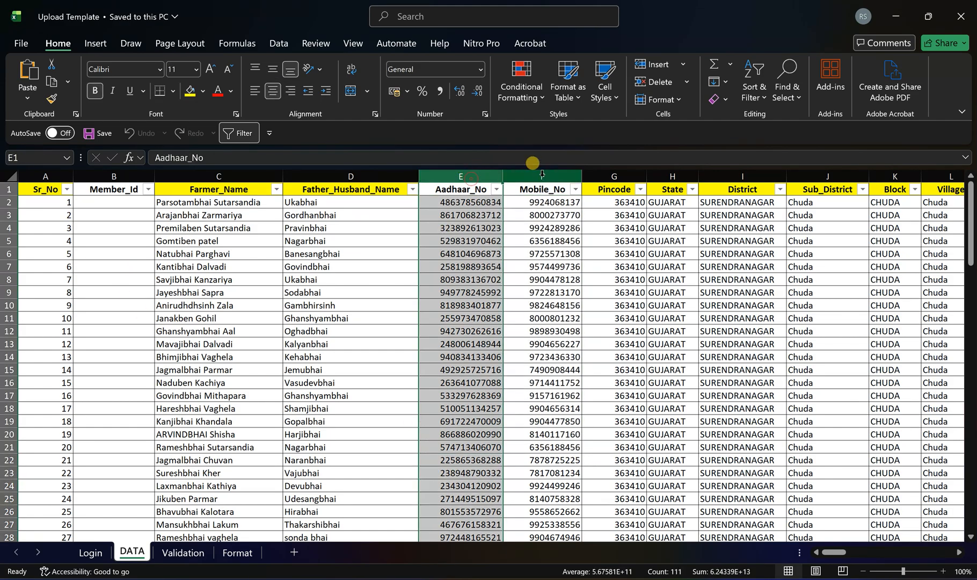
{"action": "left_click", "coordinate": [537, 176]}
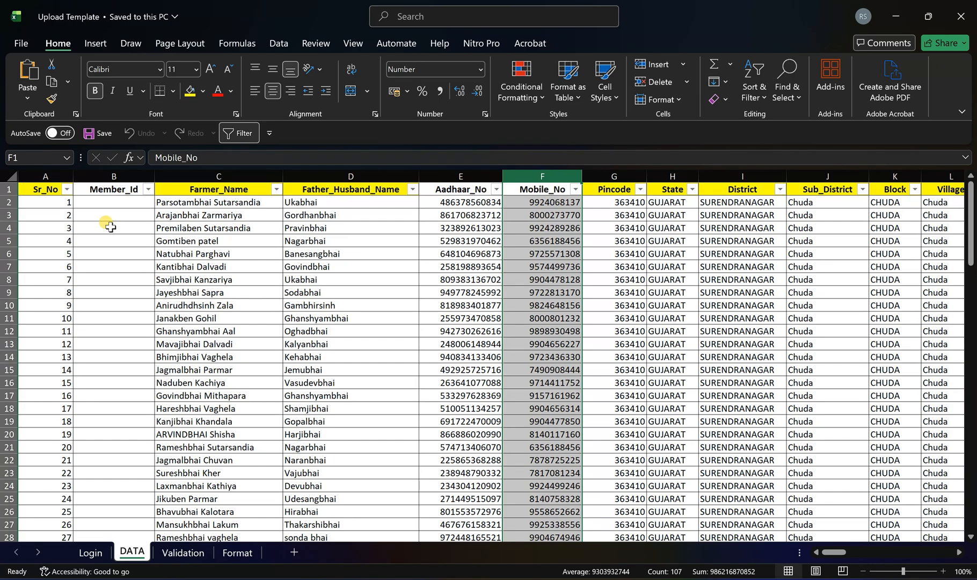
{"action": "left_click", "coordinate": [241, 204]}
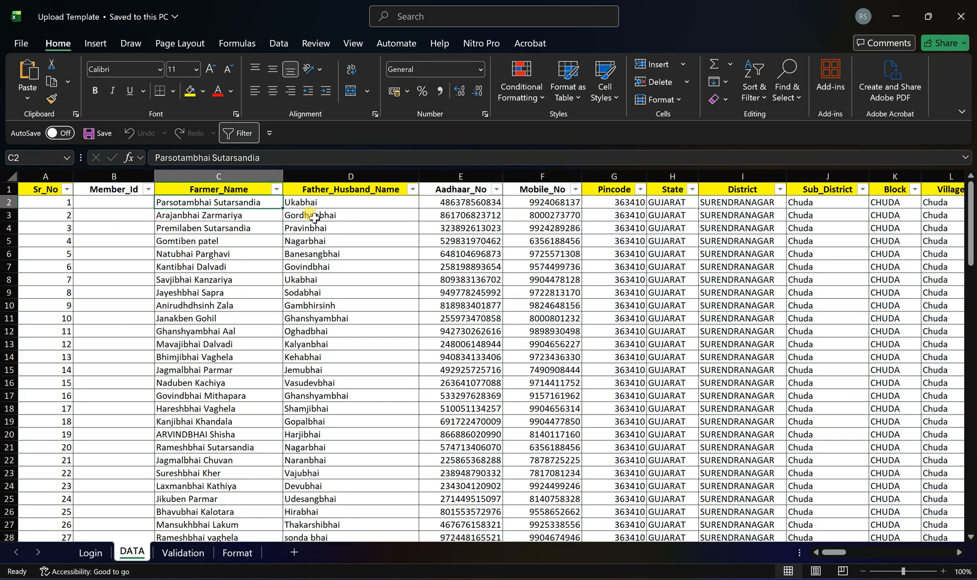
- Check the rules on the Validation sheet for Sr_No, Farmer_Name and Father_Husband_Name
{"action": "left_click", "coordinate": [183, 553]}
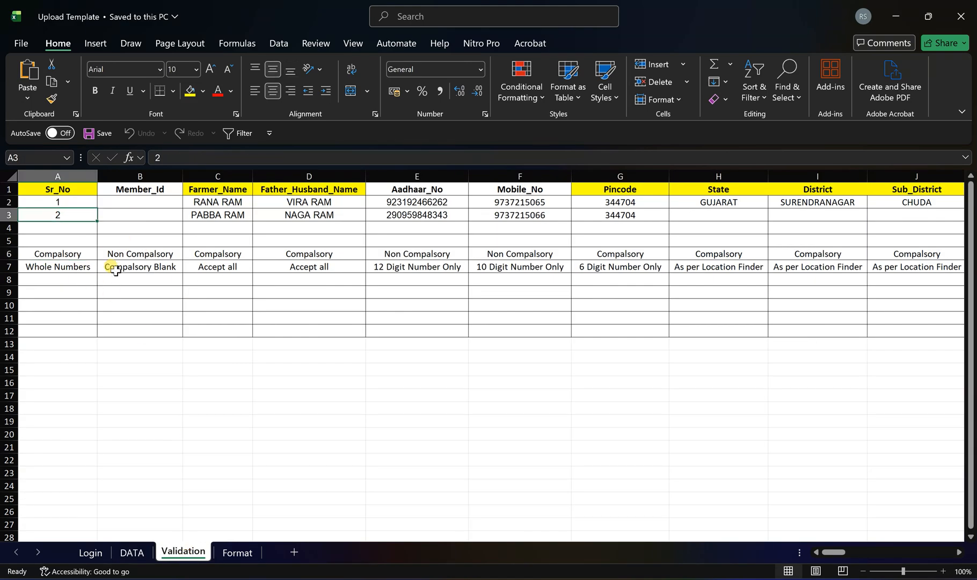
{"action": "left_click", "coordinate": [63, 253]}
{"action": "left_click", "coordinate": [76, 269]}
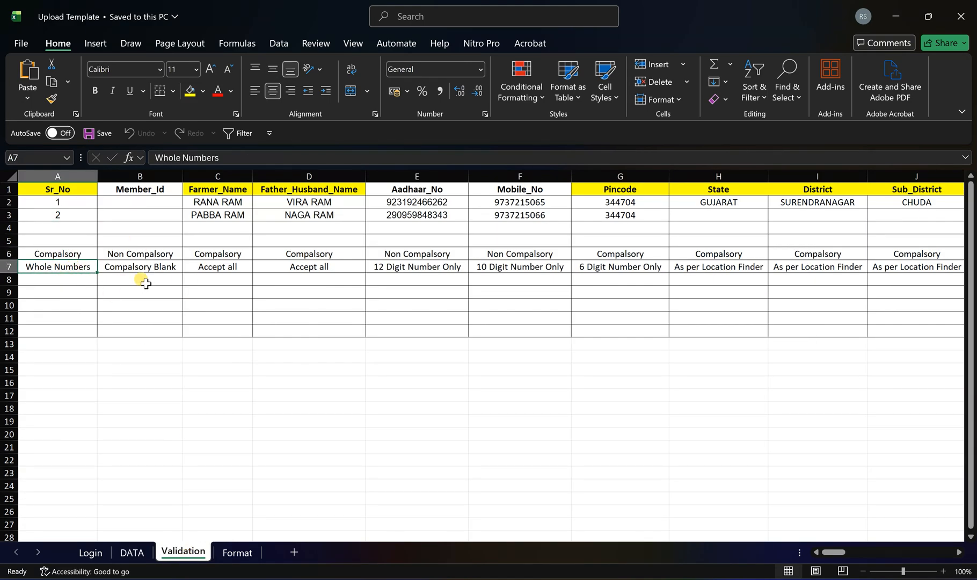
{"action": "left_click", "coordinate": [220, 251]}
{"action": "left_click_drag", "start_coordinate": [228, 267], "coordinate": [311, 270]}
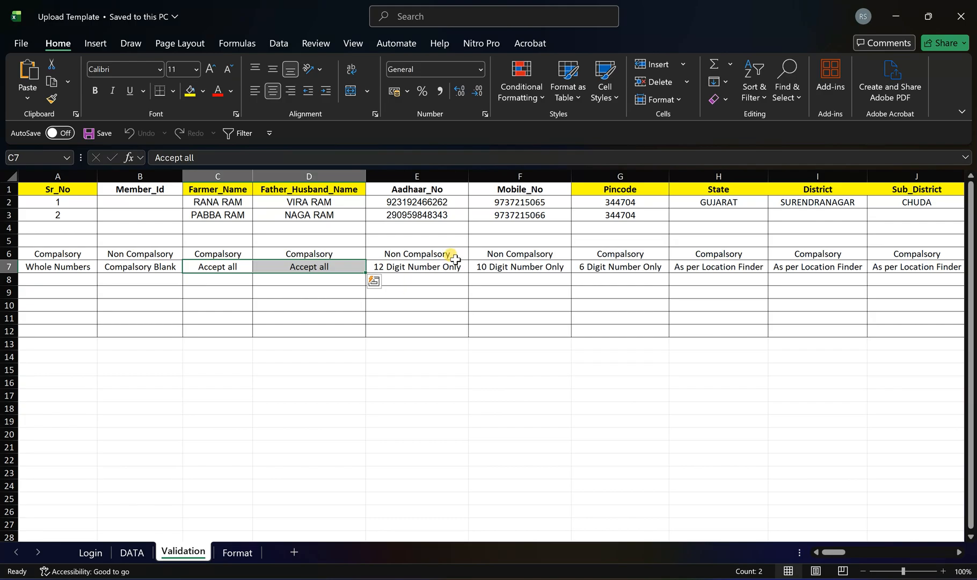
- Check the digit-length rules for Aadhaar_No, Mobile_No and Pincode against their sample entries on the Validation sheet
{"action": "left_click", "coordinate": [442, 203]}
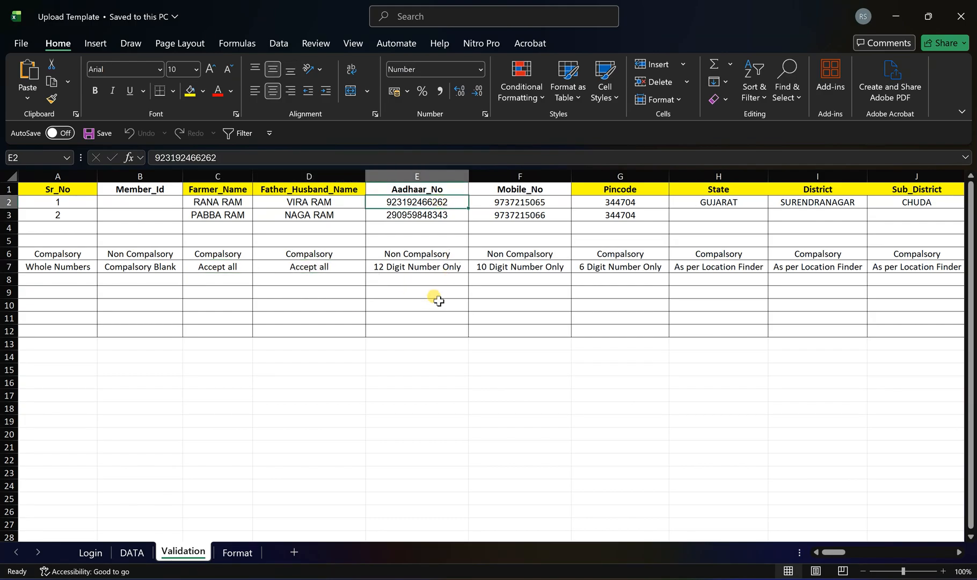
{"action": "left_click", "coordinate": [444, 272]}
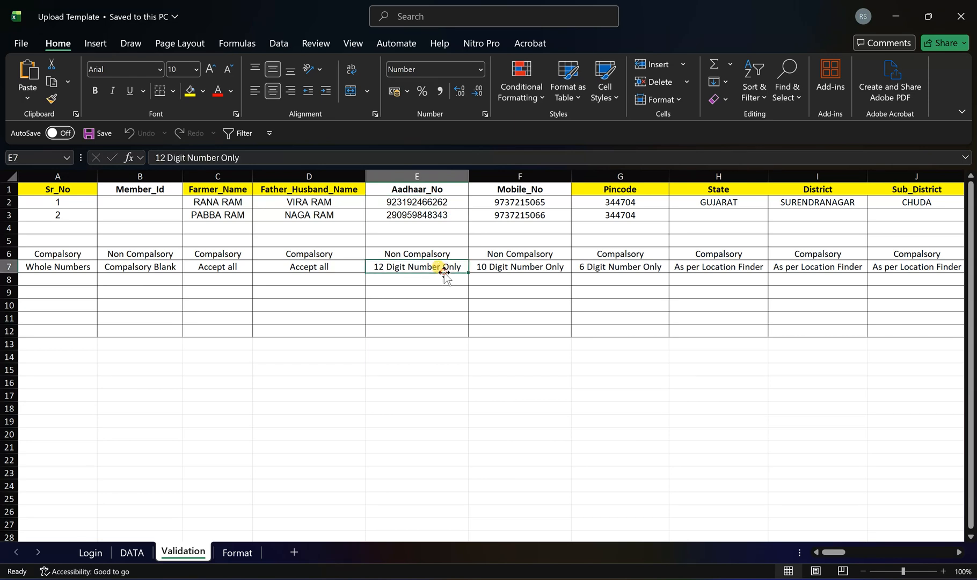
{"action": "left_click", "coordinate": [521, 199]}
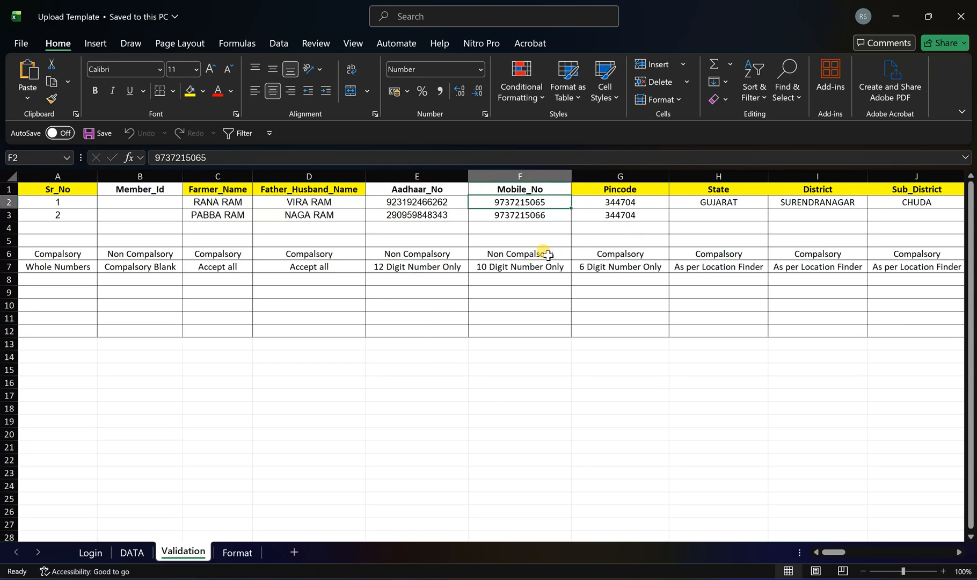
{"action": "left_click", "coordinate": [504, 271]}
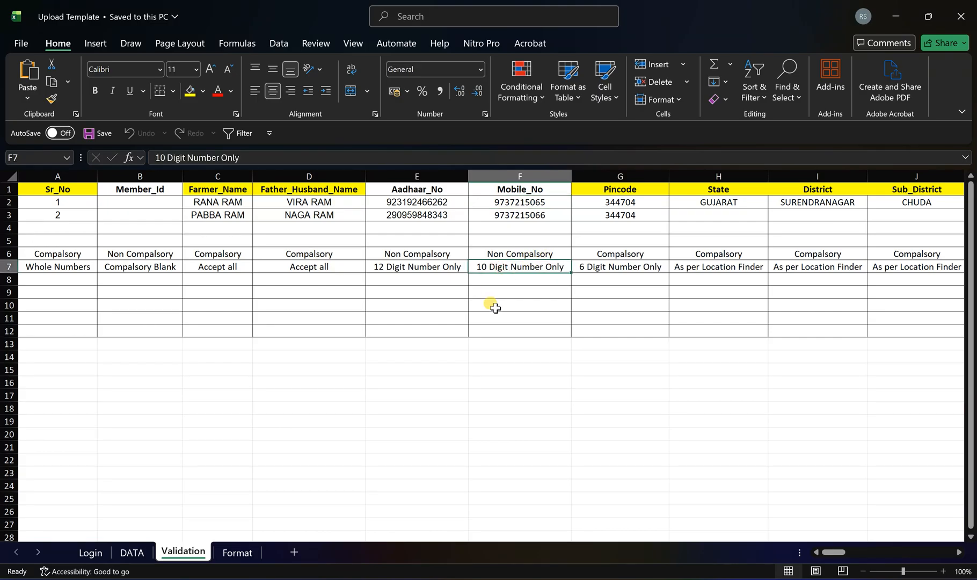
{"action": "left_click", "coordinate": [643, 204]}
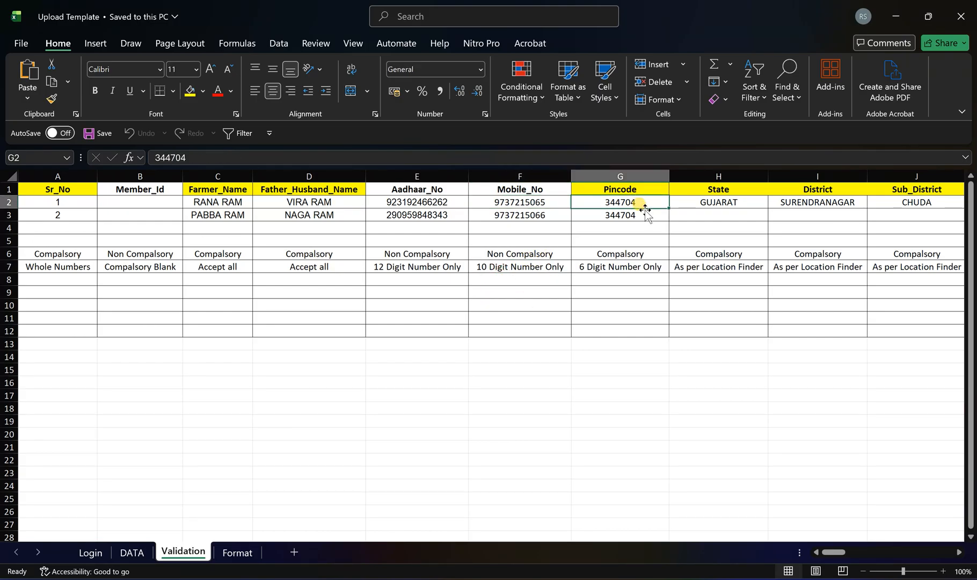
{"action": "left_click", "coordinate": [640, 267]}
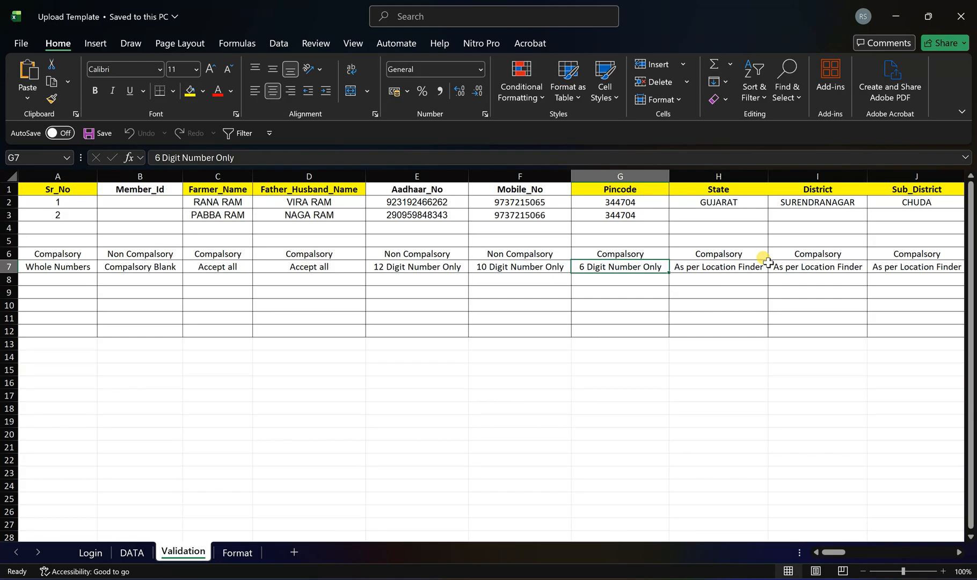
- Check the location rules and sample values for State, District, Sub_District, Block and Village on the Validation sheet
{"action": "key", "text": "Right"}
{"action": "key", "text": "Right"}
{"action": "key", "text": "Right"}
{"action": "key", "text": "Right"}
{"action": "key", "text": "Right"}
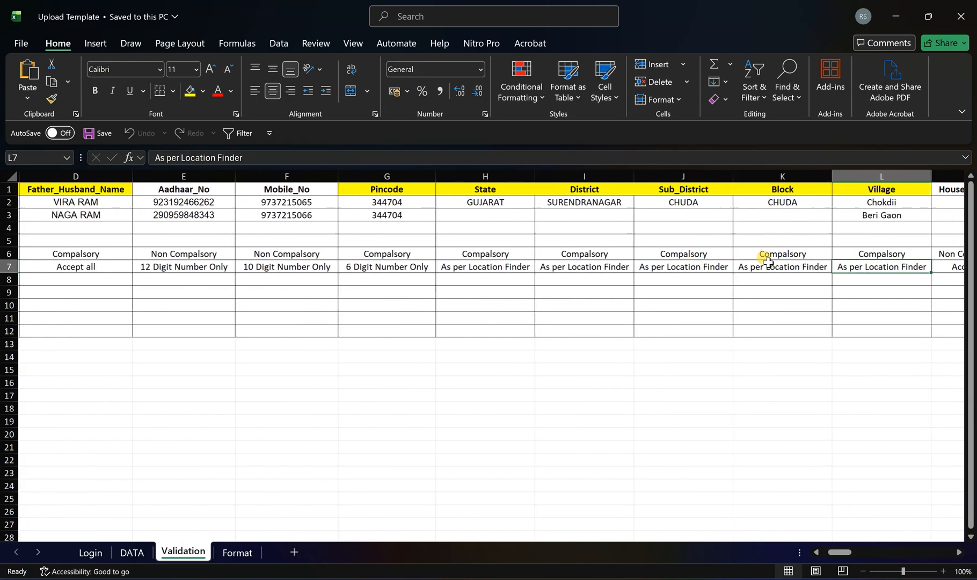
{"action": "left_click_drag", "start_coordinate": [464, 203], "coordinate": [645, 211]}
{"action": "left_click_drag", "start_coordinate": [704, 210], "coordinate": [851, 205]}
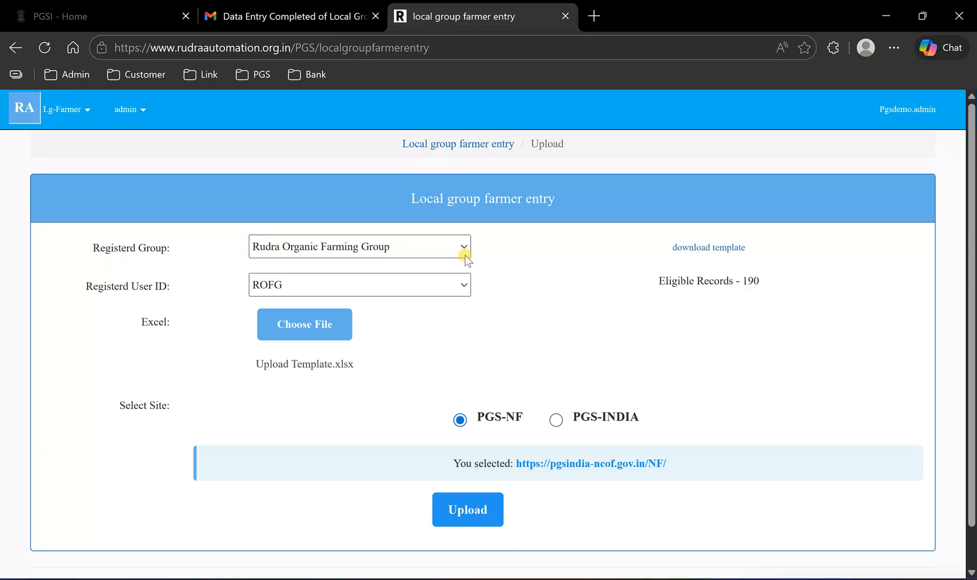
- Open the Location Finder on the Rudra Automation site in the browser and look over its location fields
{"action": "left_click", "coordinate": [125, 111]}
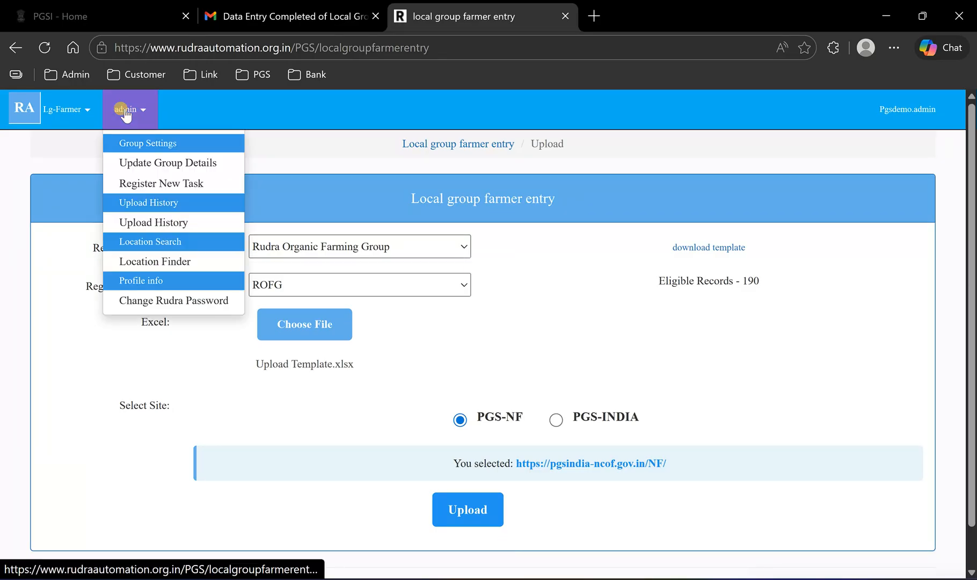
{"action": "left_click", "coordinate": [134, 261]}
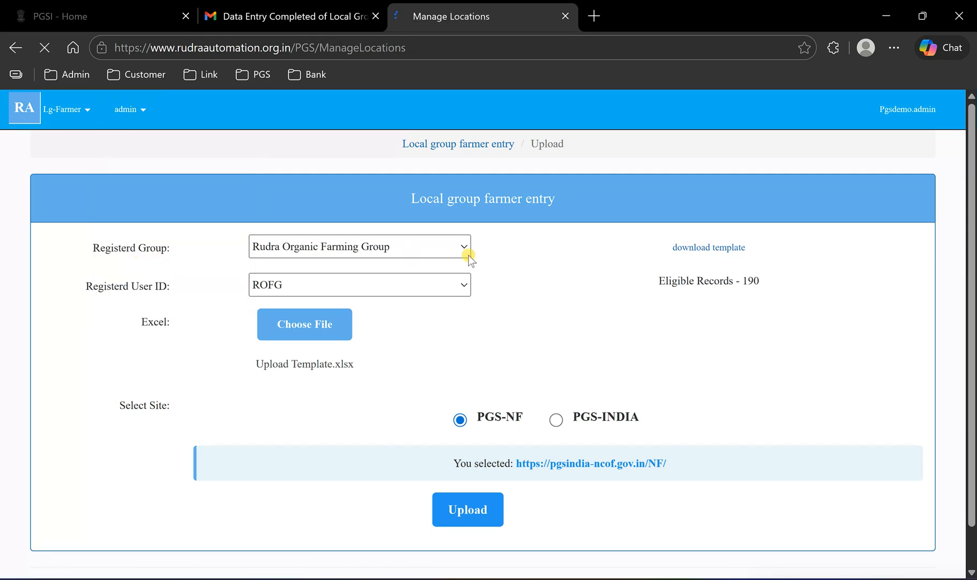
{"action": "scroll", "coordinate": [590, 254], "scroll_direction": "down", "scroll_amount": 3}
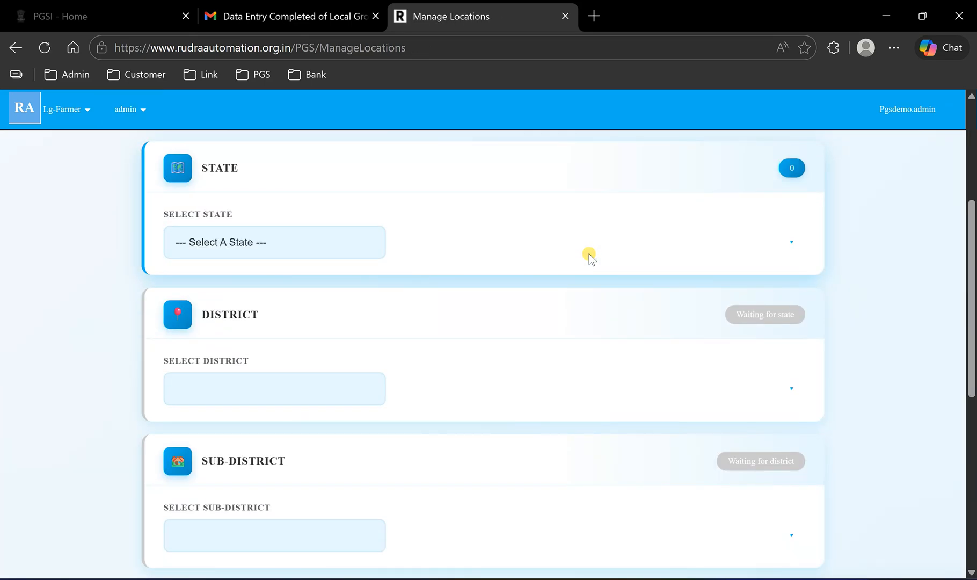
{"action": "scroll", "coordinate": [590, 254], "scroll_direction": "down", "scroll_amount": 2}
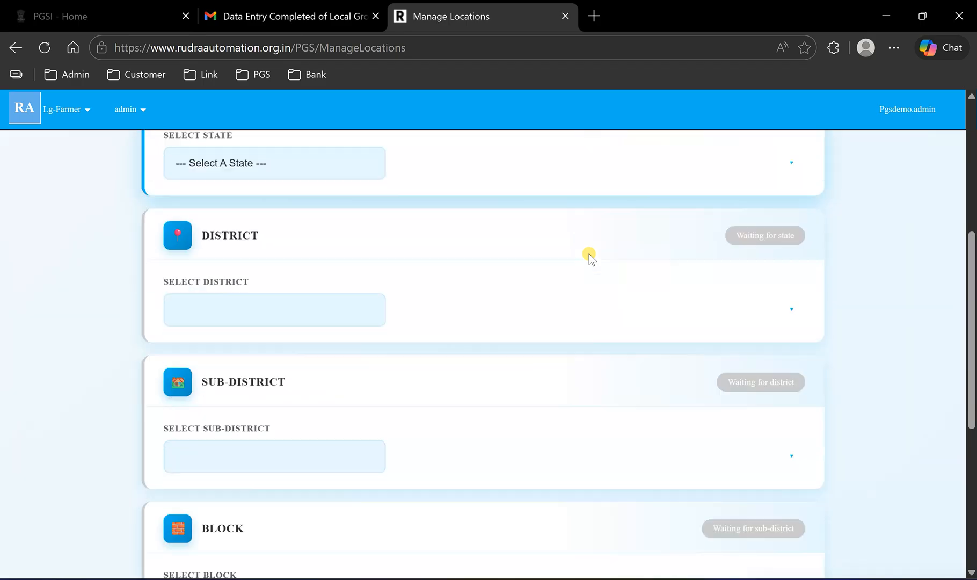
{"action": "scroll", "coordinate": [480, 252], "scroll_direction": "up", "scroll_amount": 2}
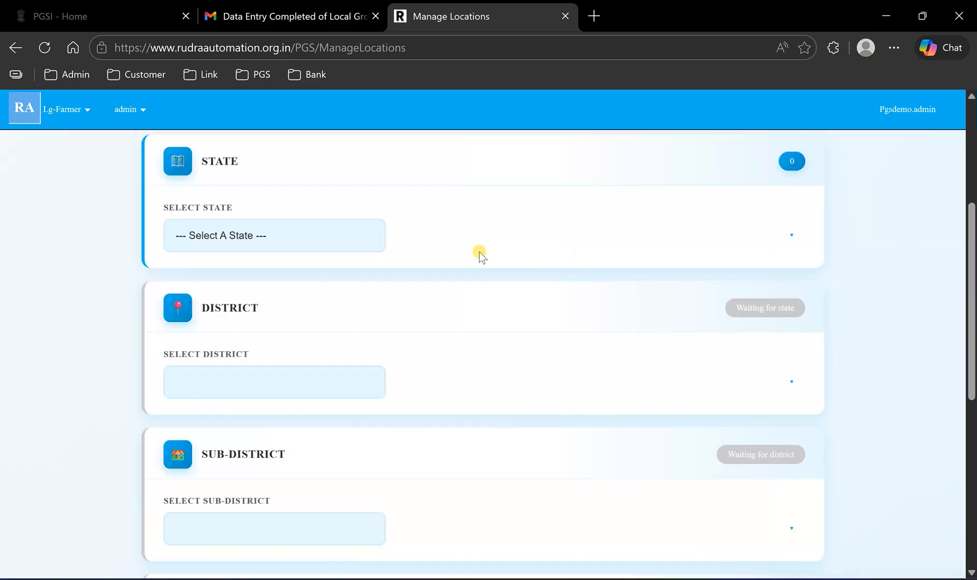
- Select GUJARAT as the state and SURENDRANAGAR as the district in the Location Finder
{"action": "left_click", "coordinate": [326, 240]}
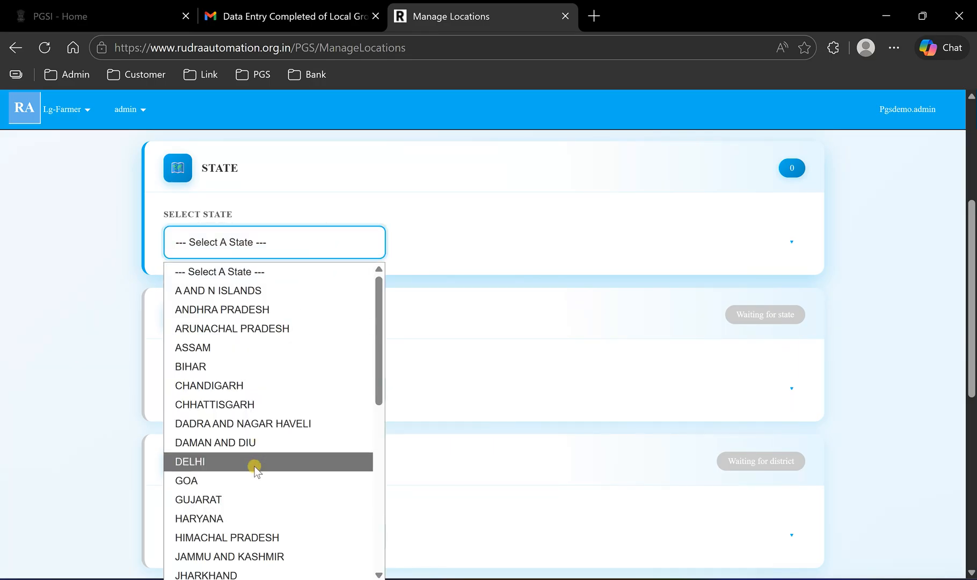
{"action": "left_click", "coordinate": [249, 500]}
{"action": "scroll", "coordinate": [314, 262], "scroll_direction": "down", "scroll_amount": 4}
{"action": "left_click", "coordinate": [312, 225]}
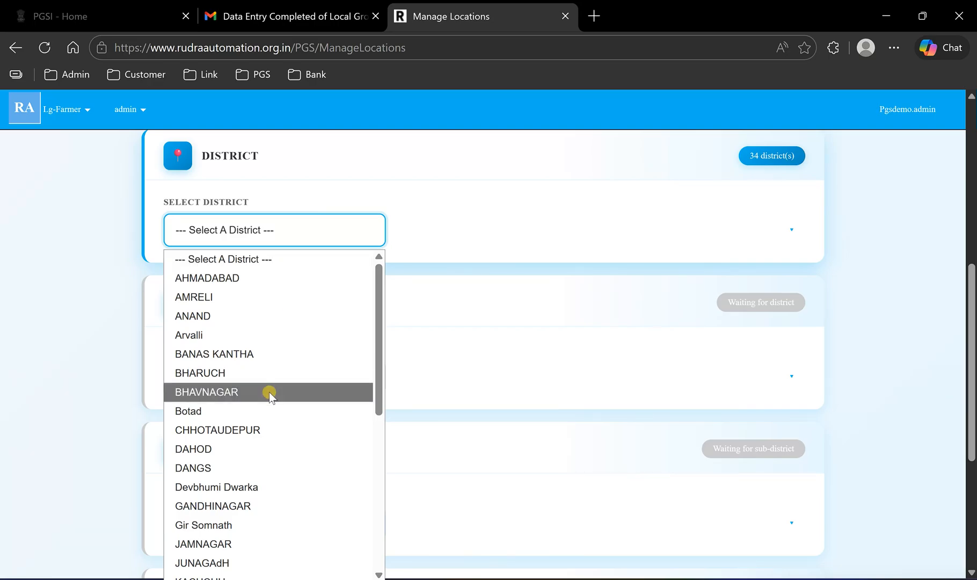
{"action": "key", "text": "s"}
{"action": "key", "text": "s"}
{"action": "key", "text": "s"}
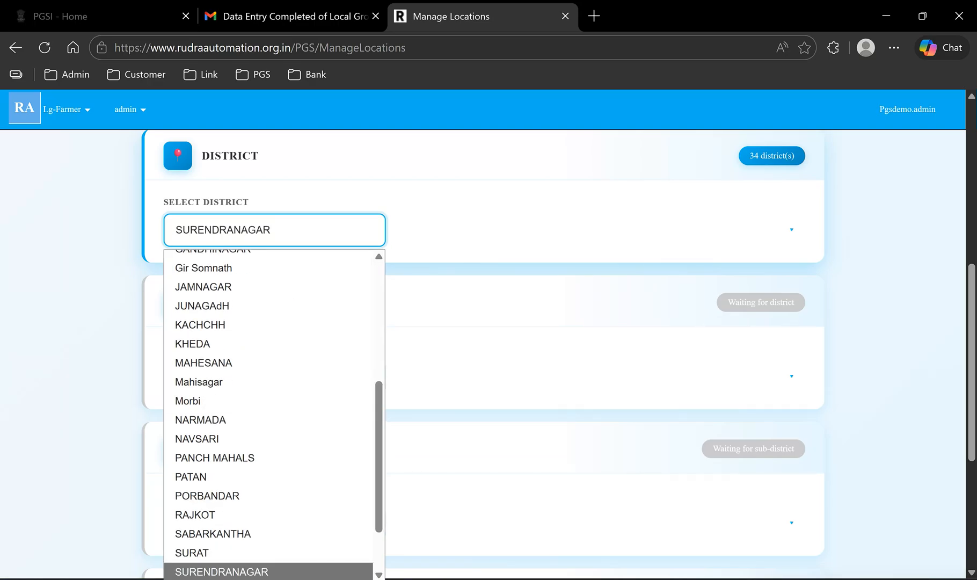
{"action": "left_click", "coordinate": [313, 573]}
- Choose Chuda as the sub-district and CHUDA as the block
{"action": "left_click", "coordinate": [320, 383]}
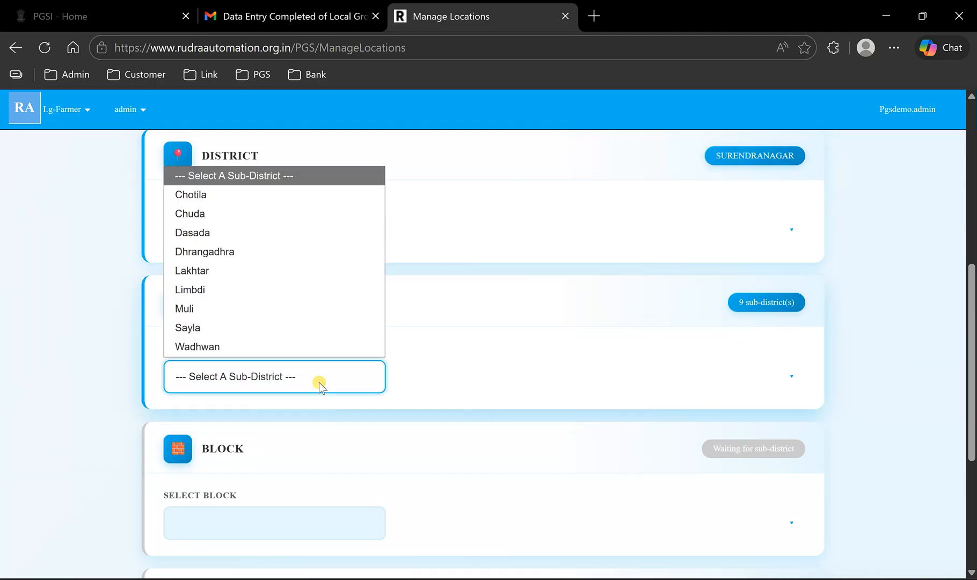
{"action": "left_click", "coordinate": [248, 214]}
{"action": "scroll", "coordinate": [414, 343], "scroll_direction": "down", "scroll_amount": 3}
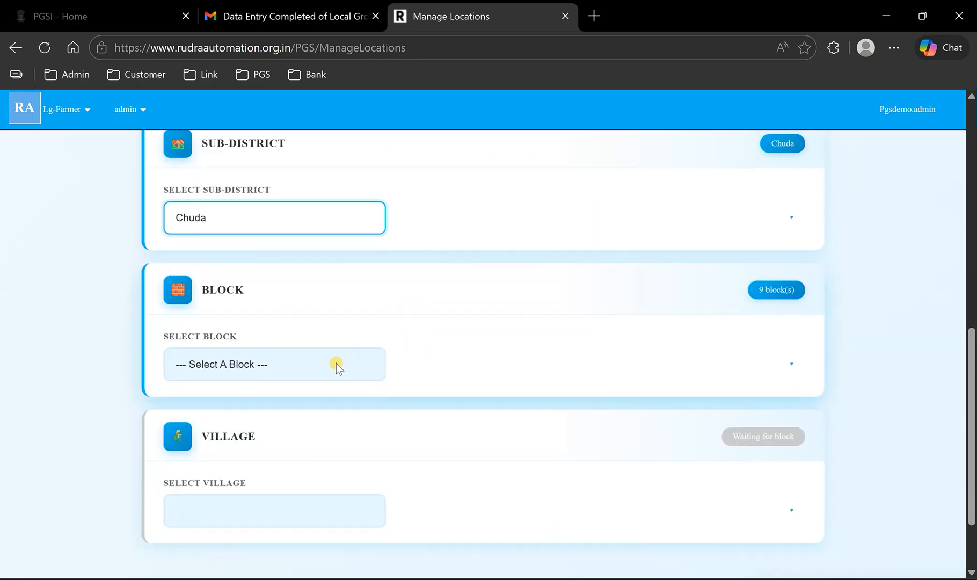
{"action": "left_click", "coordinate": [330, 372]}
{"action": "left_click", "coordinate": [249, 431]}
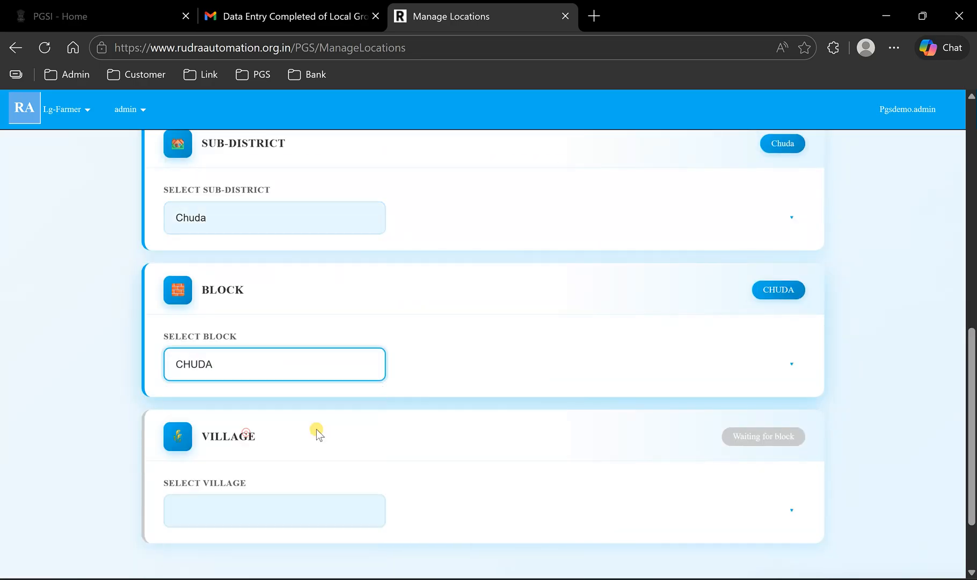
- Select Navi Morwad as the village in the Location Finder and bring up the complete location path
{"action": "scroll", "coordinate": [438, 418], "scroll_direction": "down", "scroll_amount": 2}
{"action": "left_click", "coordinate": [293, 427]}
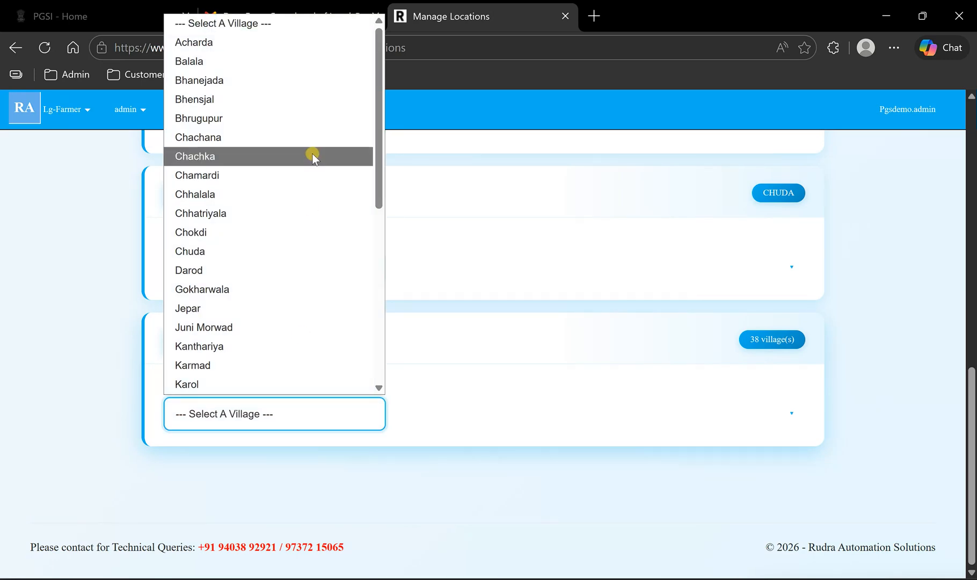
{"action": "scroll", "coordinate": [312, 162], "scroll_direction": "down", "scroll_amount": 5}
{"action": "scroll", "coordinate": [311, 162], "scroll_direction": "down", "scroll_amount": 1}
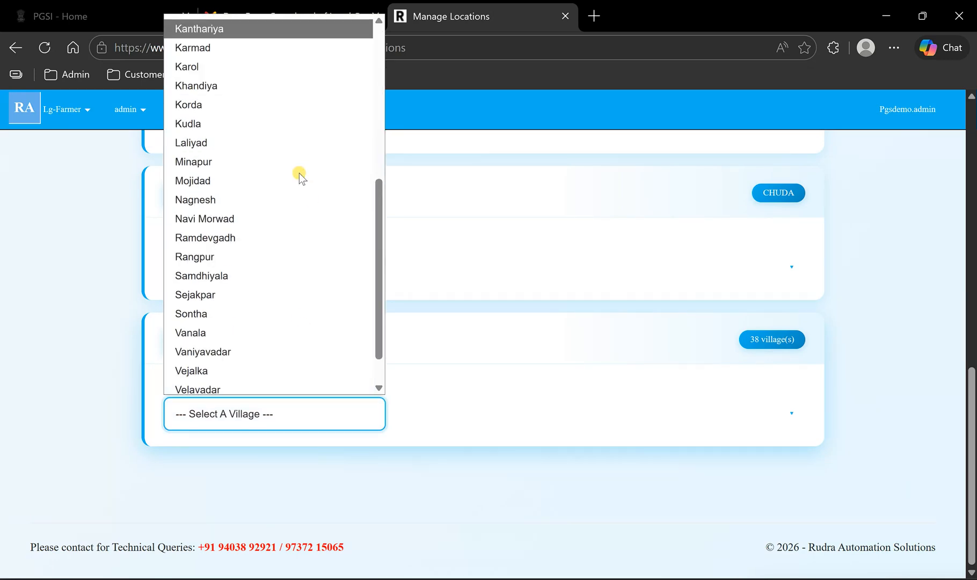
{"action": "left_click", "coordinate": [249, 216]}
{"action": "scroll", "coordinate": [524, 373], "scroll_direction": "down", "scroll_amount": 2}
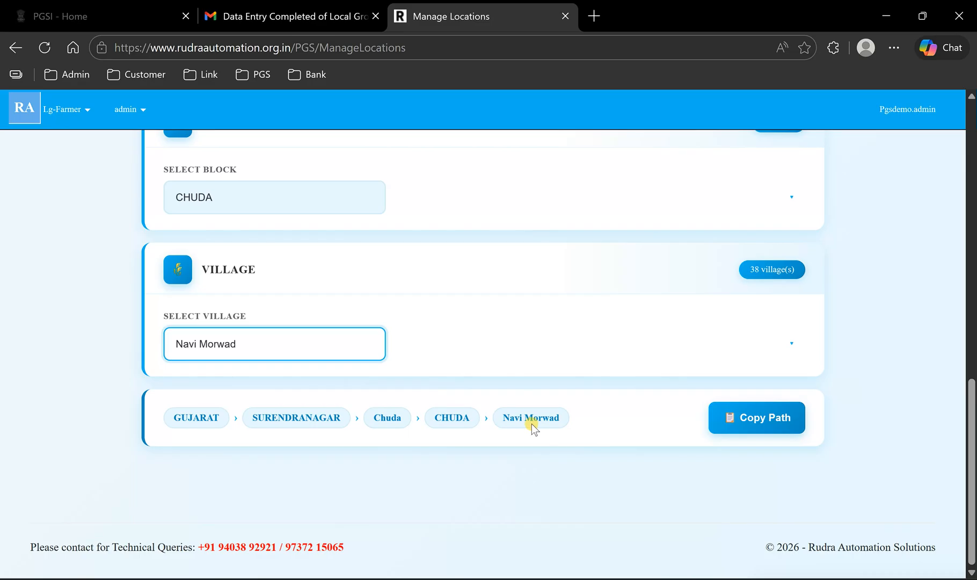
- Change the village to Korda and check the village, block and sub-district spellings in the location path
{"action": "left_click", "coordinate": [310, 343]}
{"action": "left_click", "coordinate": [266, 201]}
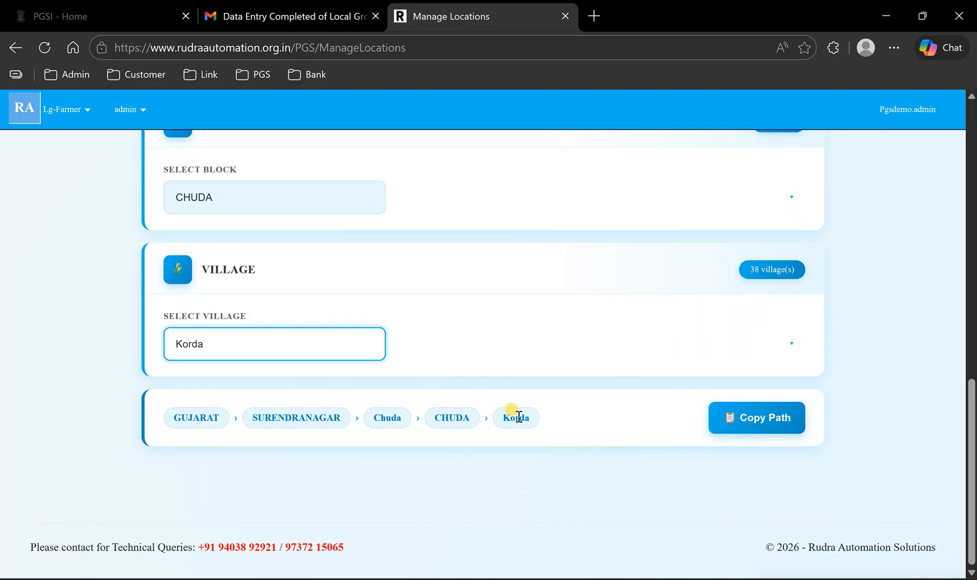
{"action": "double_click", "coordinate": [517, 417]}
{"action": "double_click", "coordinate": [454, 416]}
{"action": "double_click", "coordinate": [403, 420]}
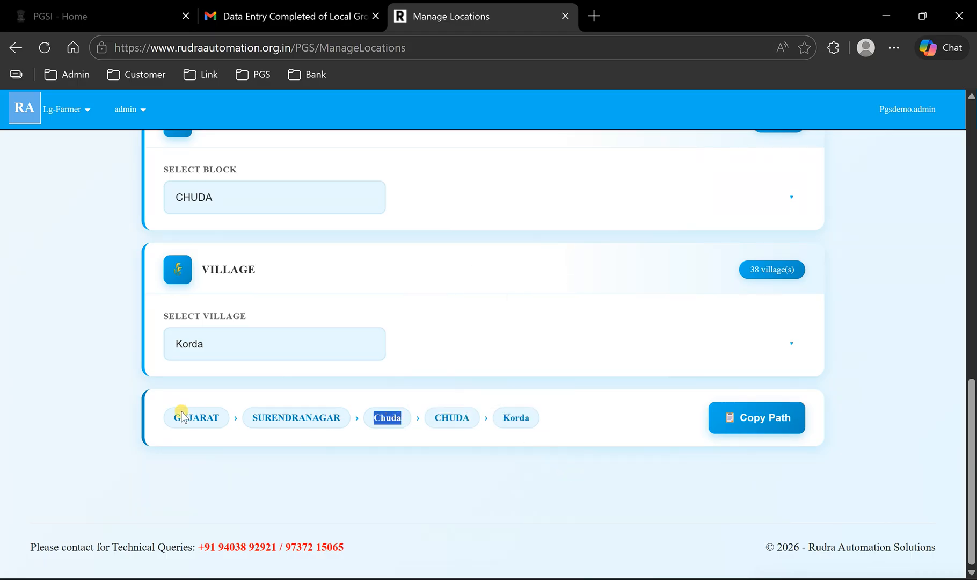
- Switch to the Upload Template workbook in Excel and check the sample State-to-Village values in rows 2 and 3 of the Validation sheet
{"action": "left_click", "coordinate": [716, 579]}
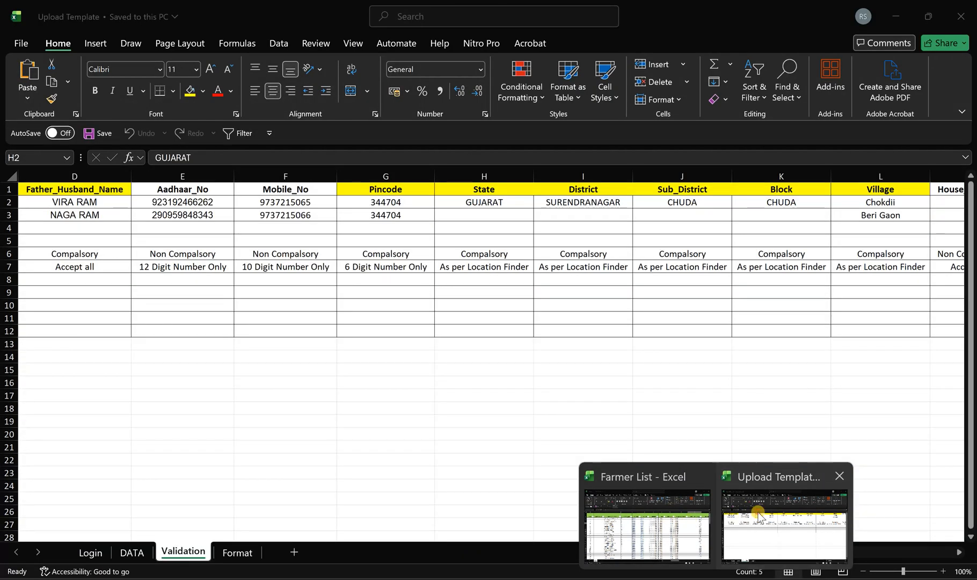
{"action": "left_click", "coordinate": [759, 516]}
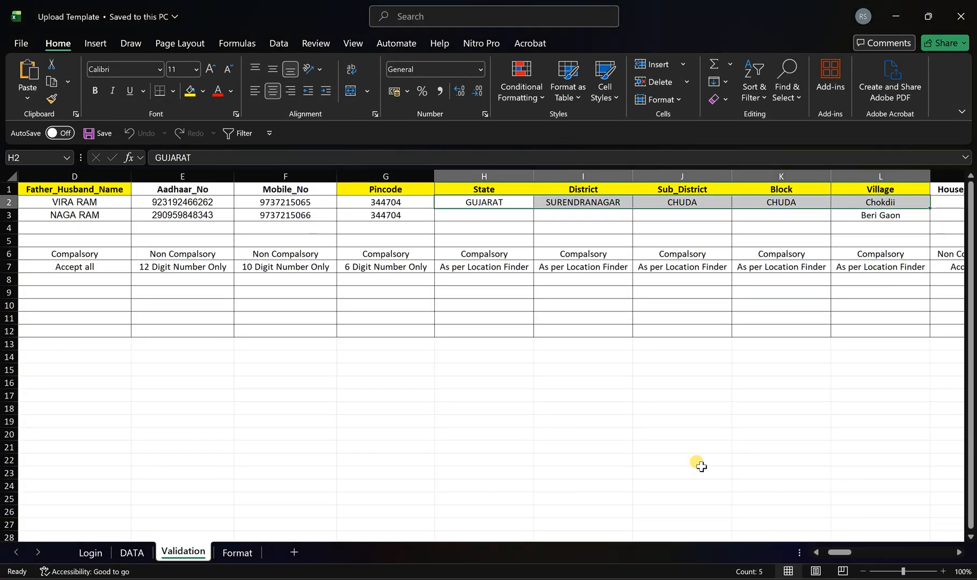
{"action": "left_click", "coordinate": [485, 206]}
{"action": "left_click_drag", "start_coordinate": [589, 220], "coordinate": [902, 242]}
{"action": "left_click", "coordinate": [909, 216]}
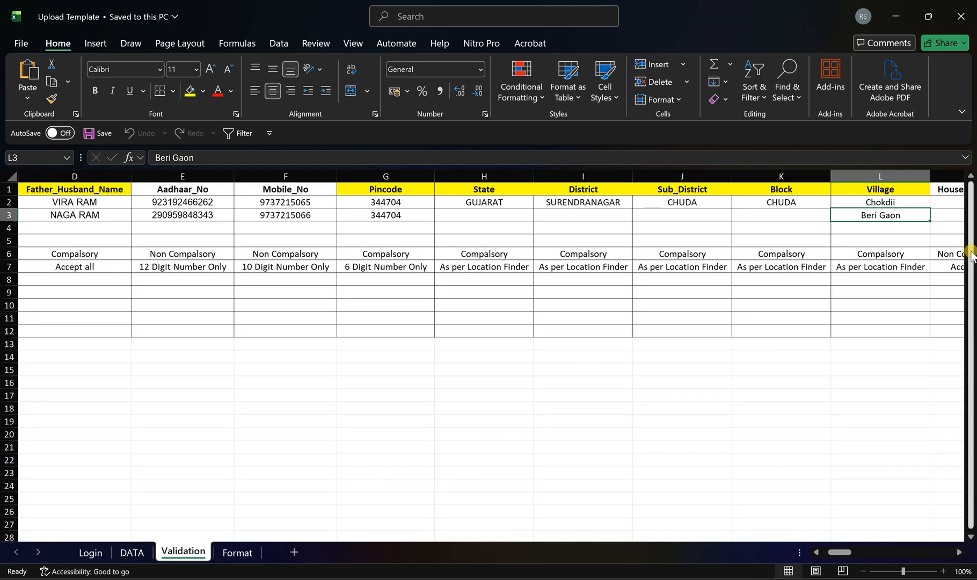
- Examine the sample values and allowed entries for Gender, Category and Farmer_Age on the Validation sheet
{"action": "key", "text": "Right"}
{"action": "key", "text": "Right"}
{"action": "key", "text": "Right"}
{"action": "key", "text": "Right"}
{"action": "key", "text": "Right"}
{"action": "key", "text": "Right"}
{"action": "key", "text": "Right"}
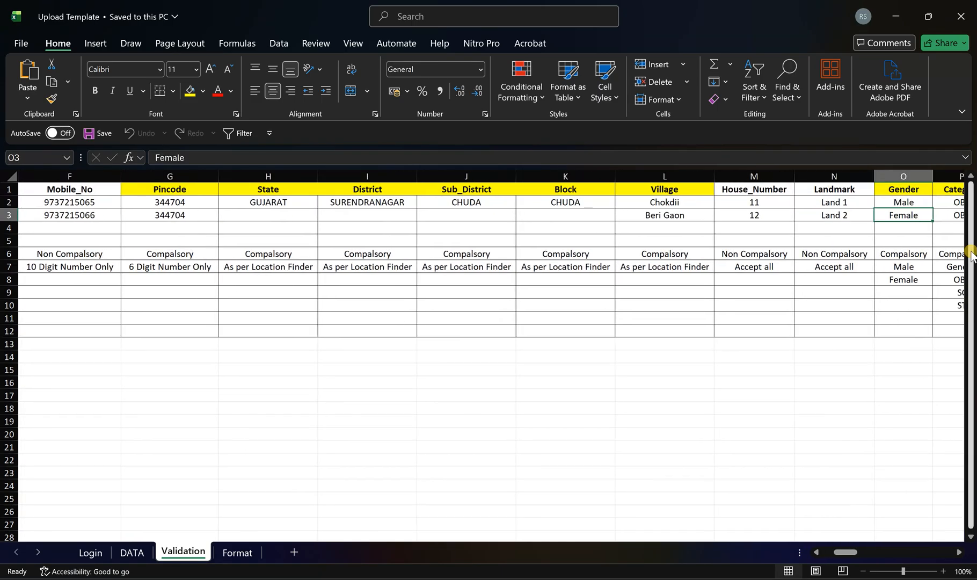
{"action": "key", "text": "Right"}
{"action": "key", "text": "Right"}
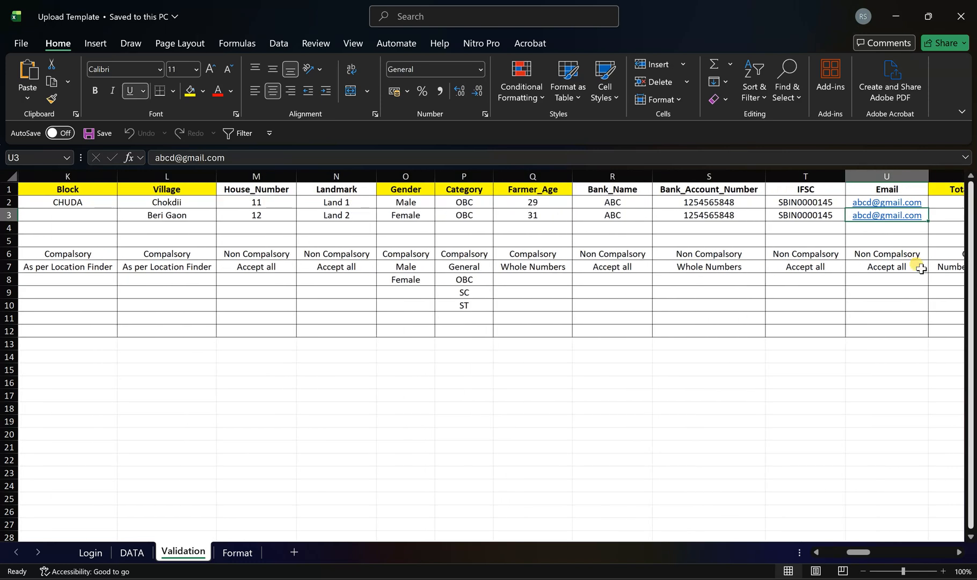
{"action": "left_click_drag", "start_coordinate": [406, 202], "coordinate": [406, 215]}
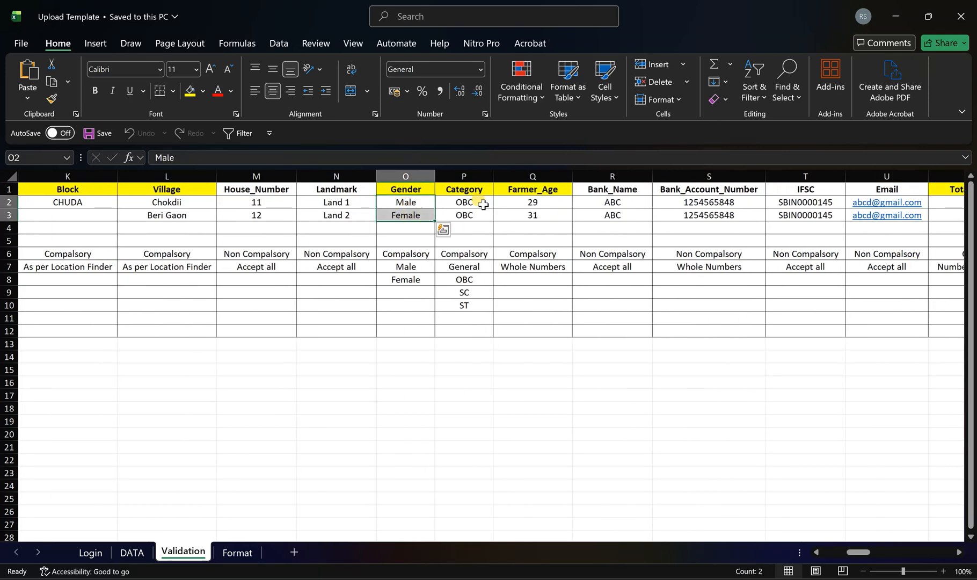
{"action": "left_click_drag", "start_coordinate": [483, 202], "coordinate": [485, 215]}
{"action": "left_click_drag", "start_coordinate": [478, 267], "coordinate": [482, 303]}
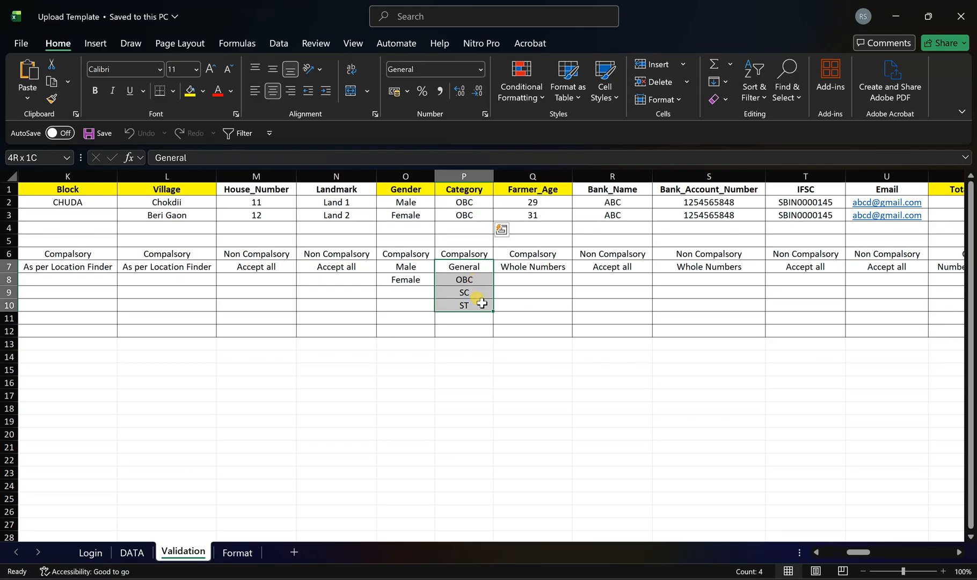
{"action": "left_click_drag", "start_coordinate": [535, 202], "coordinate": [534, 228]}
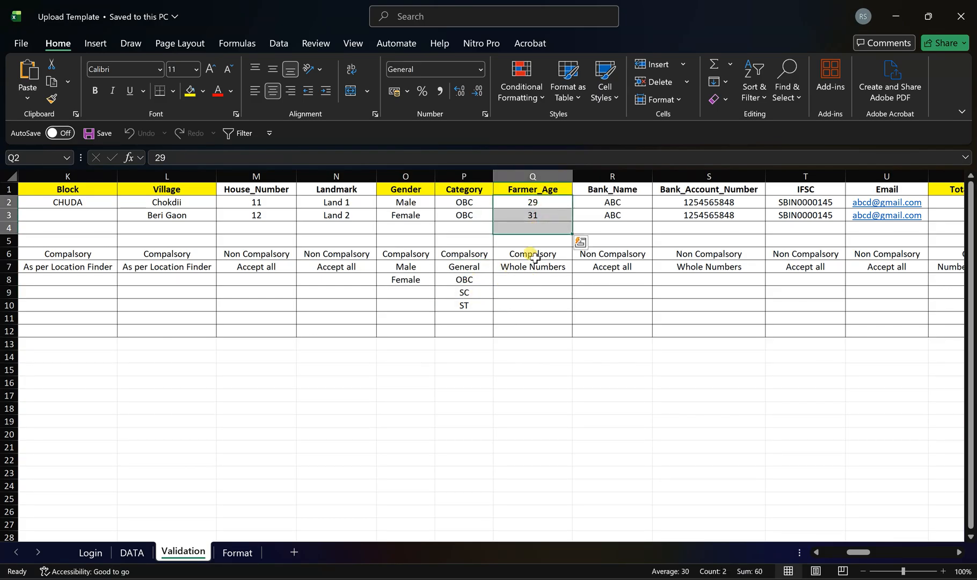
{"action": "left_click", "coordinate": [536, 272]}
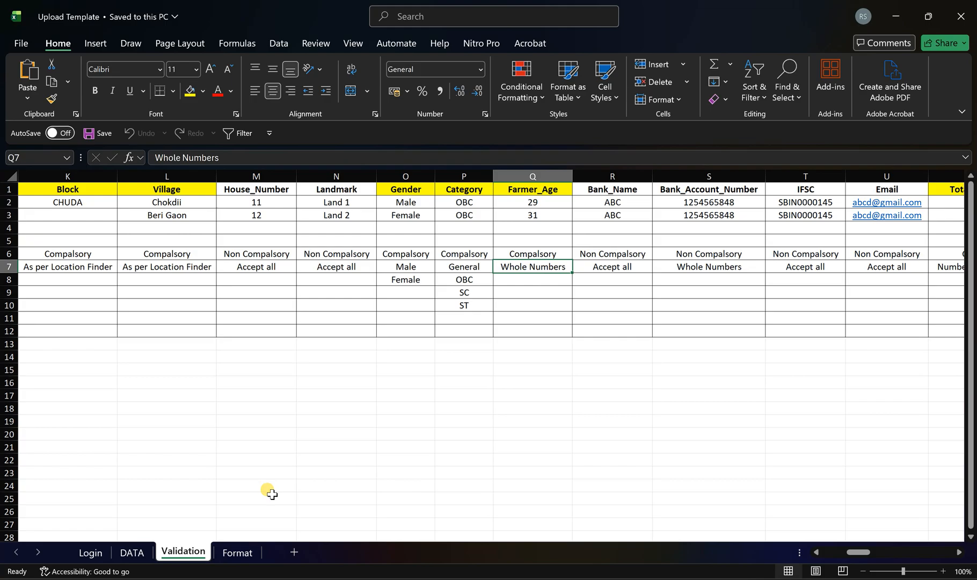
- Open the Format sheet and review the allowed values for Category, Gender, Machineries, Irrigation and Livestock
{"action": "left_click", "coordinate": [238, 553]}
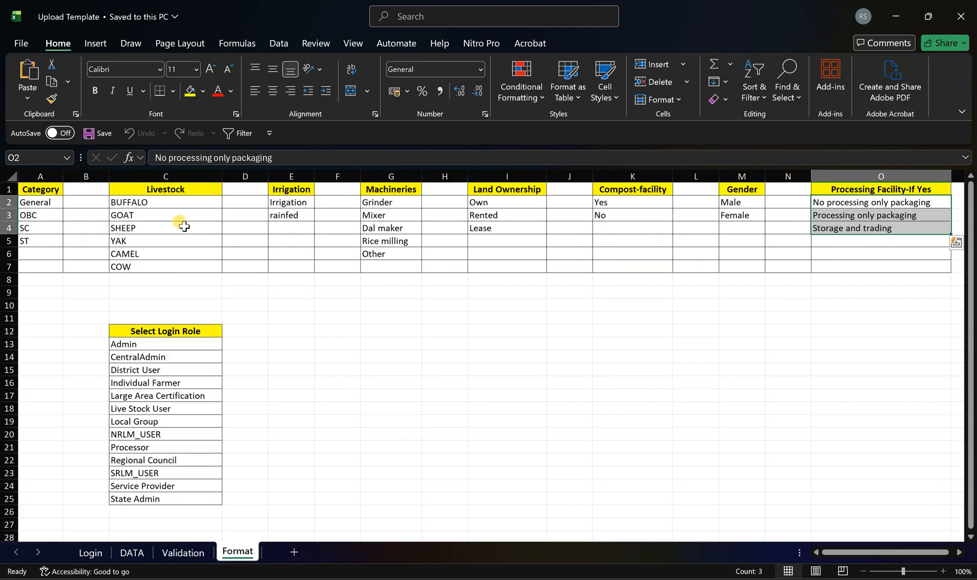
{"action": "left_click_drag", "start_coordinate": [46, 202], "coordinate": [40, 253]}
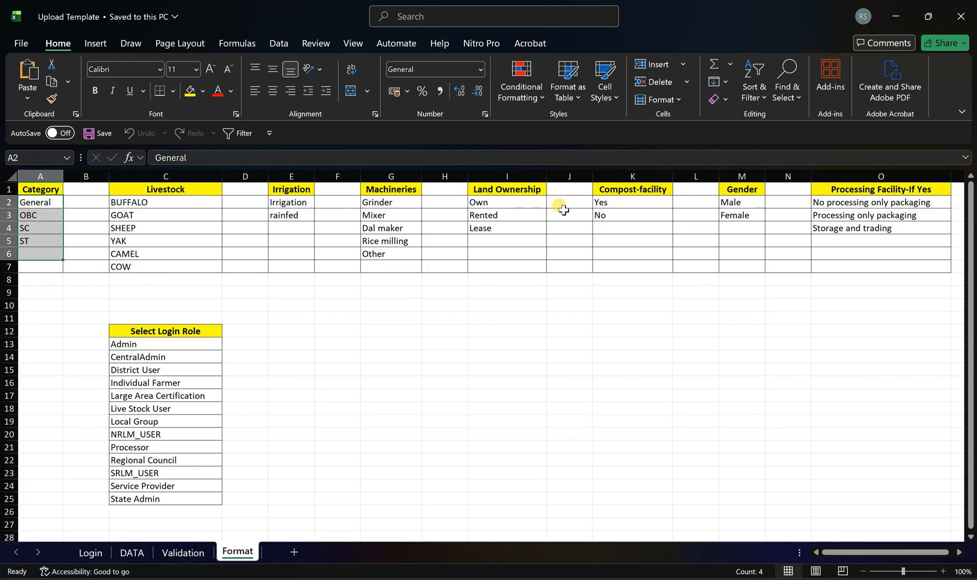
{"action": "left_click_drag", "start_coordinate": [732, 201], "coordinate": [733, 215]}
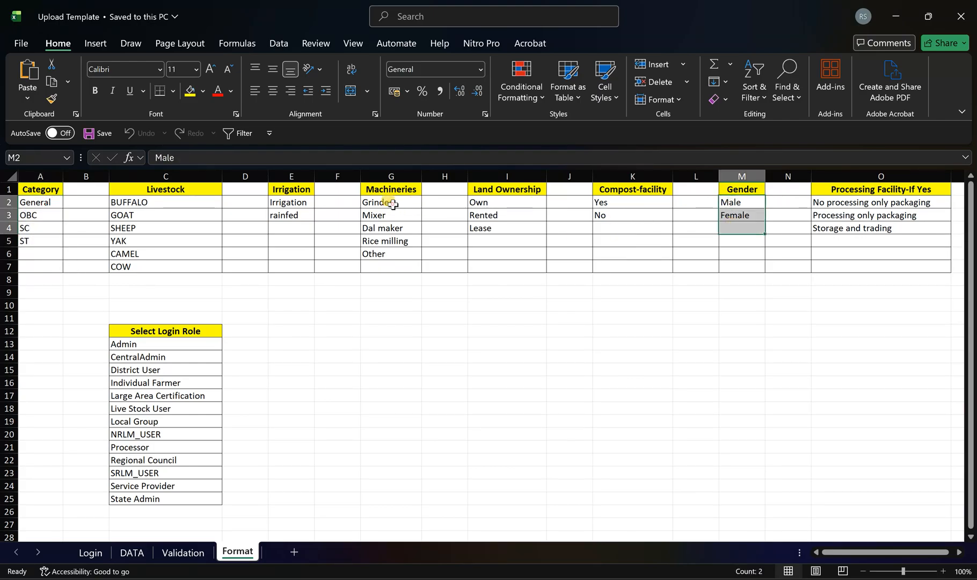
{"action": "left_click_drag", "start_coordinate": [376, 202], "coordinate": [391, 266]}
{"action": "left_click_drag", "start_coordinate": [300, 204], "coordinate": [295, 216]}
{"action": "left_click_drag", "start_coordinate": [143, 207], "coordinate": [144, 253]}
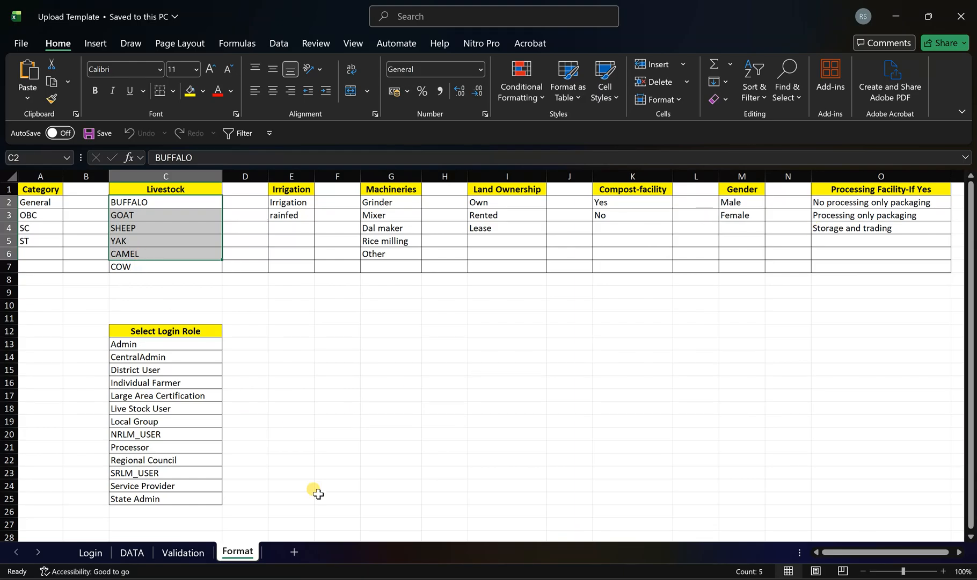
- Open the DATA sheet and look over the farmers' location and gender columns
{"action": "left_click", "coordinate": [131, 553]}
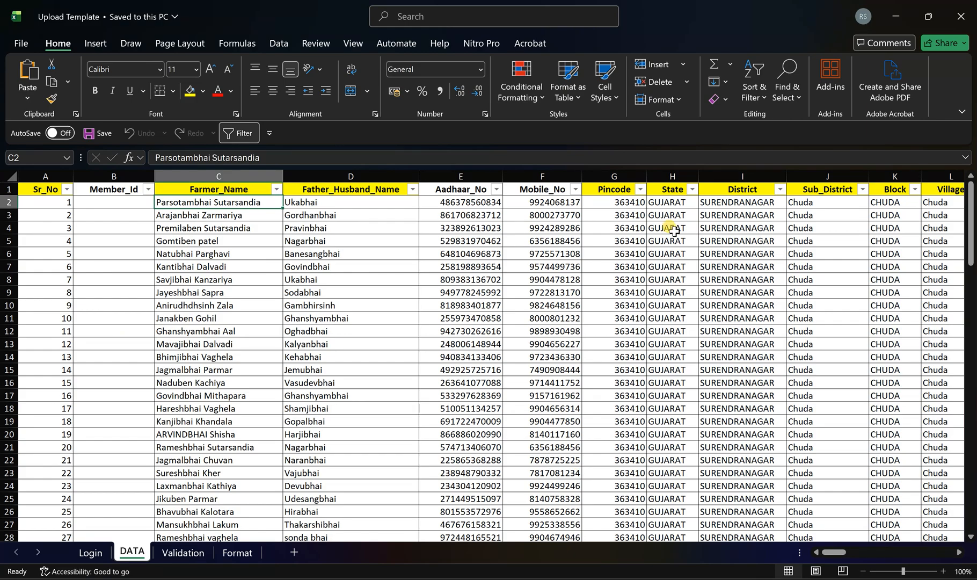
{"action": "left_click", "coordinate": [760, 226]}
{"action": "key", "text": "Right"}
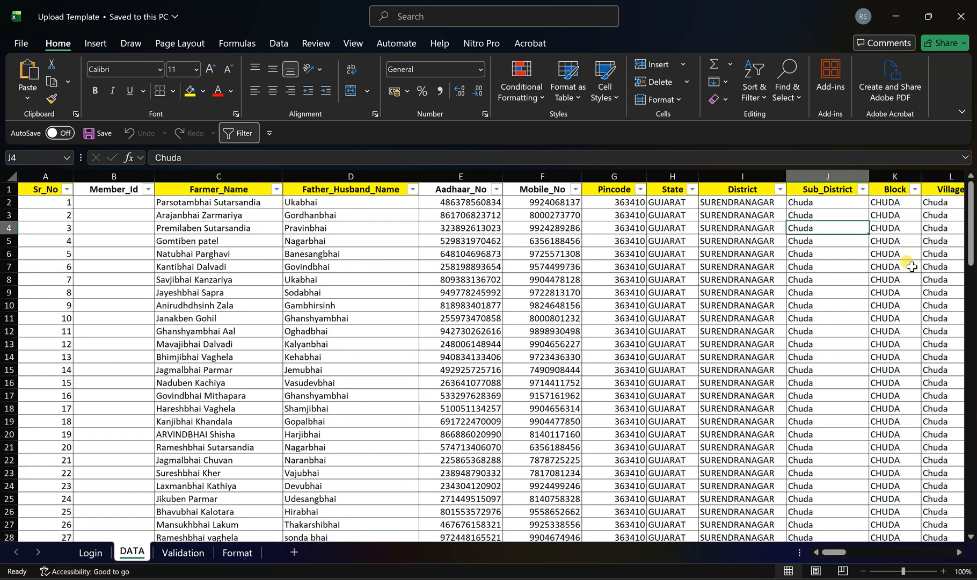
{"action": "key", "text": "Right"}
{"action": "key", "text": "Right"}
{"action": "key", "text": "Right"}
{"action": "key", "text": "Right"}
{"action": "key", "text": "Right"}
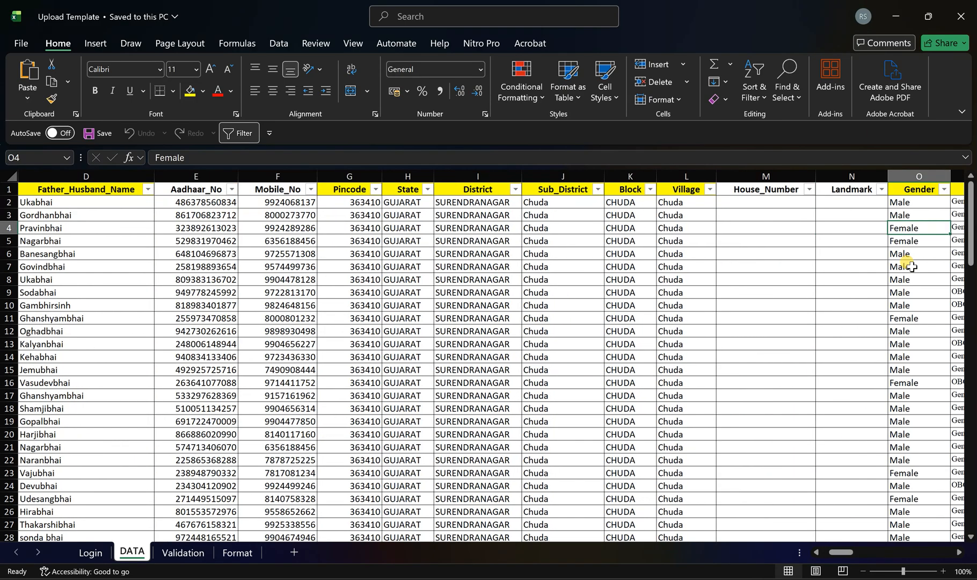
- Return to the Validation sheet and examine the Bank_Name, Bank_Account_Number, IFSC and Email columns with their rules
{"action": "left_click", "coordinate": [183, 553]}
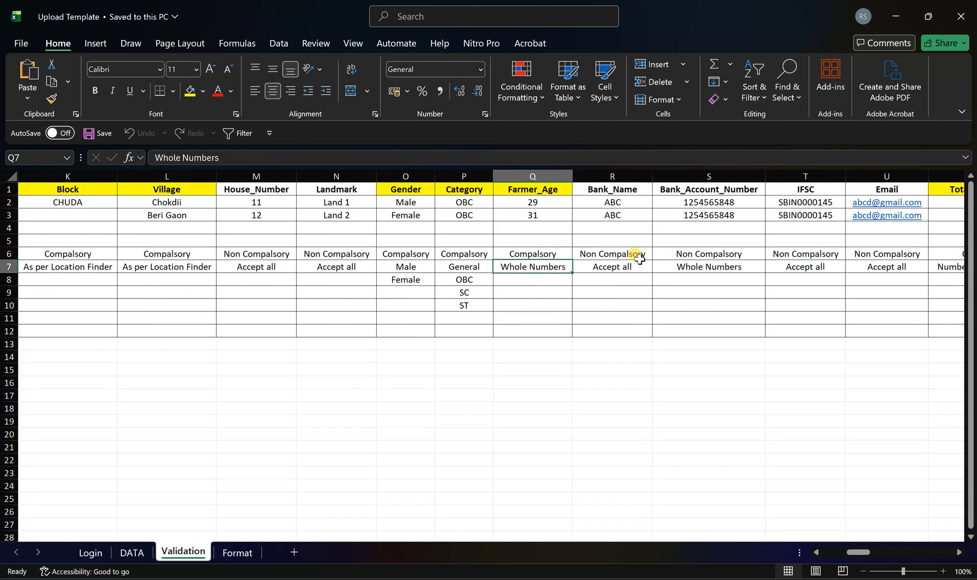
{"action": "left_click", "coordinate": [634, 215]}
{"action": "key", "text": "shift+Right"}
{"action": "key", "text": "shift+Right"}
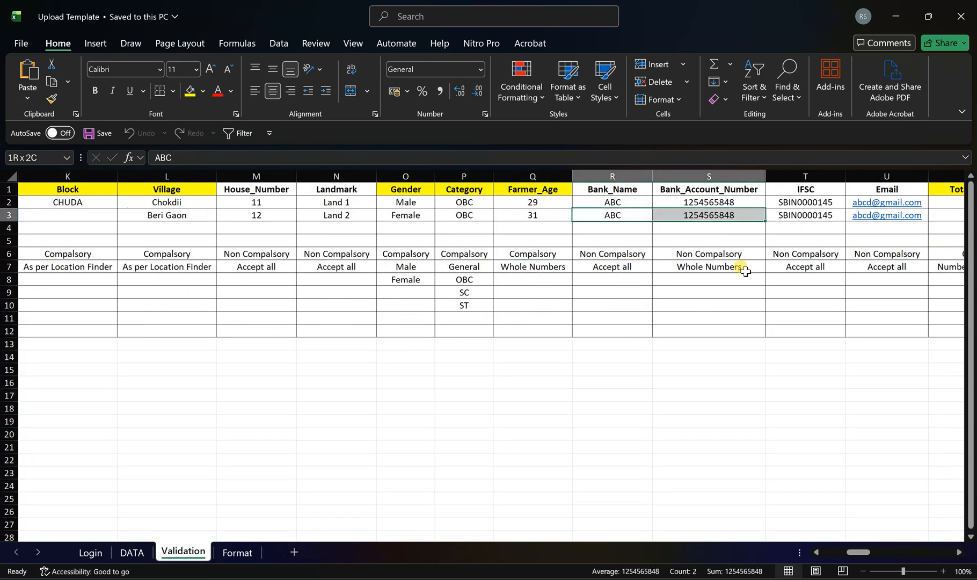
{"action": "key", "text": "shift+Right"}
{"action": "key", "text": "shift+Right"}
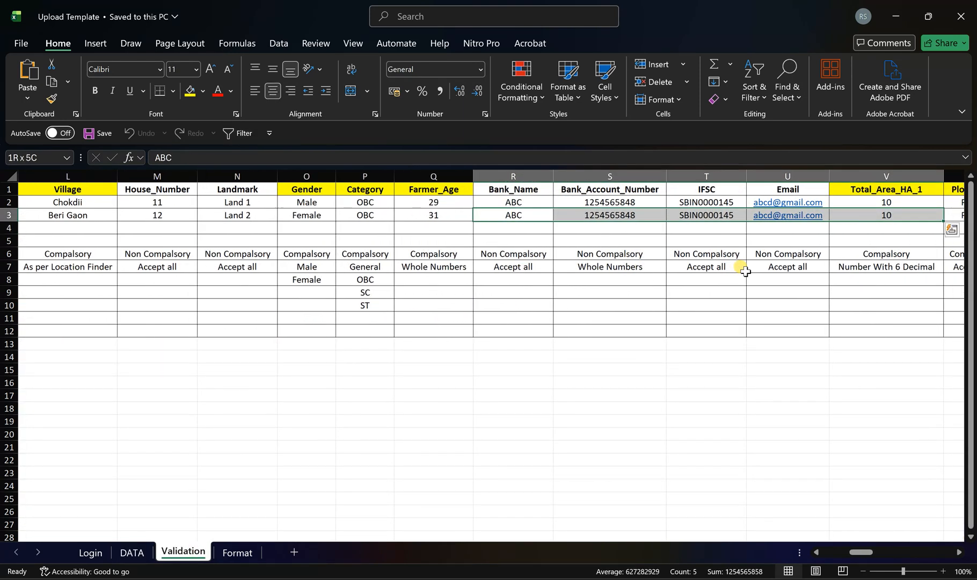
{"action": "key", "text": "shift+Left"}
{"action": "key", "text": "shift+Left"}
- Examine the Total_Area_HA_1 and Plot_No_1 columns and their sample entries on the Validation sheet
{"action": "key", "text": "Right"}
{"action": "key", "text": "Right"}
{"action": "key", "text": "Right"}
{"action": "key", "text": "Right"}
{"action": "key", "text": "Right"}
{"action": "key", "text": "Right"}
{"action": "key", "text": "Right"}
{"action": "key", "text": "Right"}
{"action": "key", "text": "Right"}
{"action": "key", "text": "Right"}
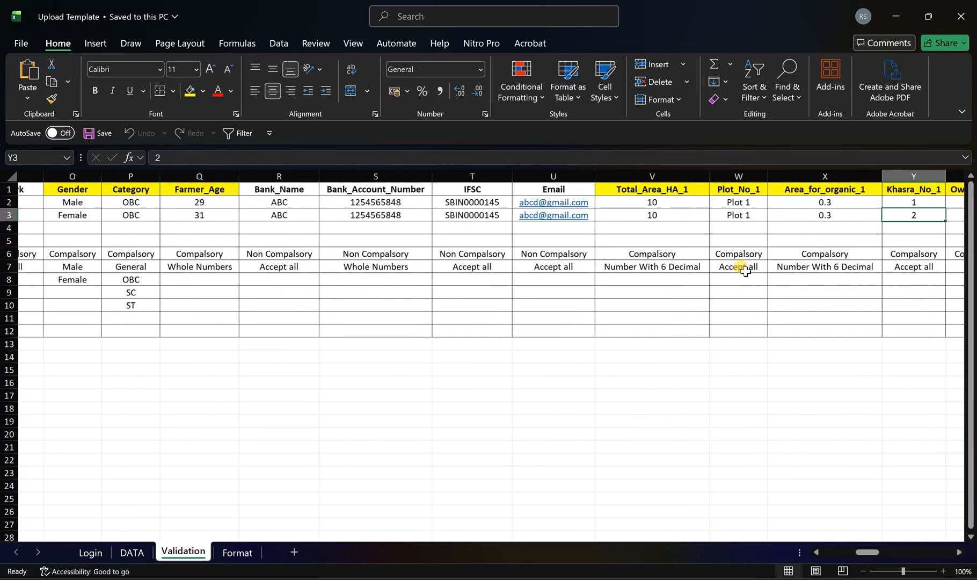
{"action": "left_click", "coordinate": [960, 552]}
{"action": "left_click", "coordinate": [181, 177]}
{"action": "left_click_drag", "start_coordinate": [180, 177], "coordinate": [255, 201]}
{"action": "left_click", "coordinate": [258, 214]}
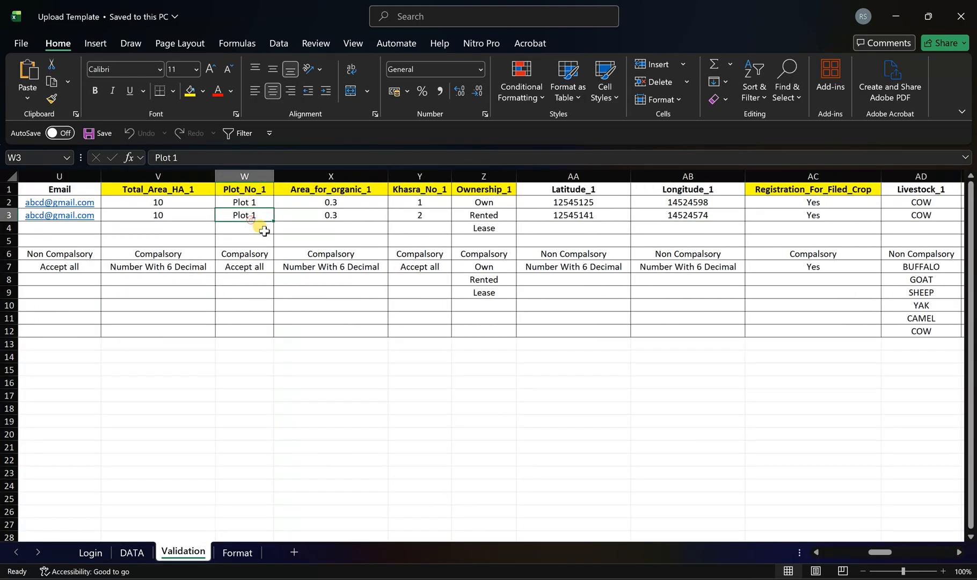
- Check the rules for organic area, Khasra number, ownership, latitude, longitude and Registration_For_Filed_Crop
{"action": "left_click", "coordinate": [330, 178]}
{"action": "left_click_drag", "start_coordinate": [331, 178], "coordinate": [493, 179]}
{"action": "left_click", "coordinate": [585, 204]}
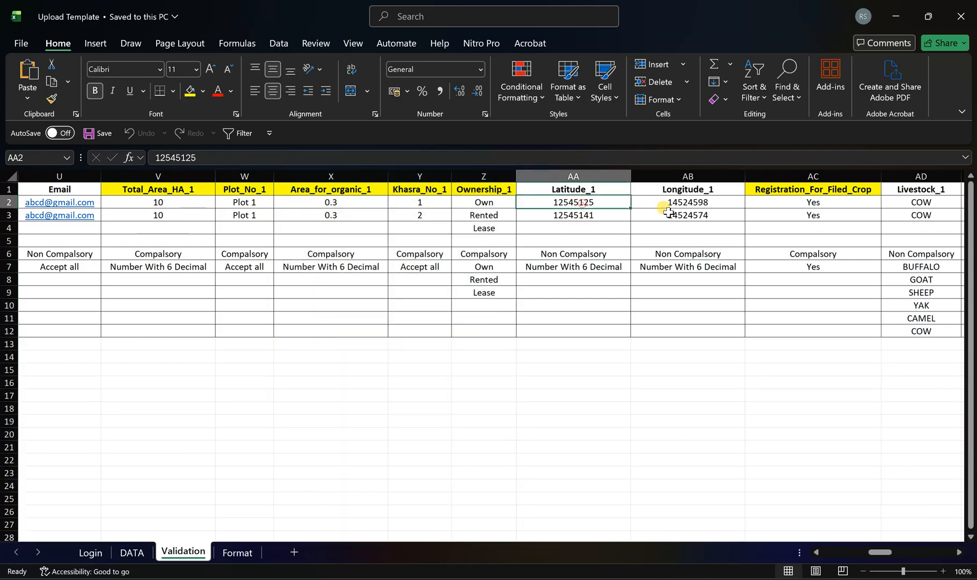
{"action": "left_click_drag", "start_coordinate": [586, 205], "coordinate": [679, 217]}
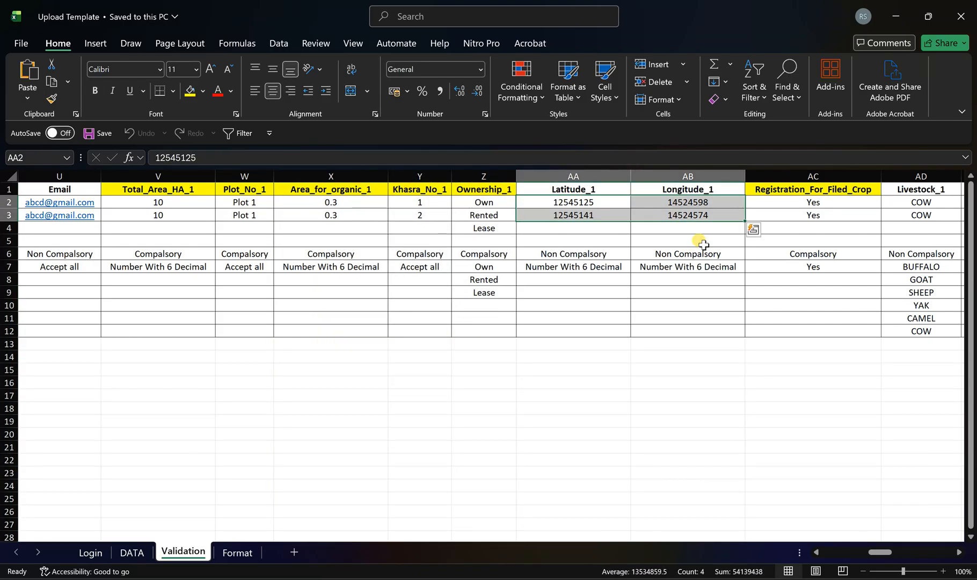
{"action": "left_click", "coordinate": [829, 175]}
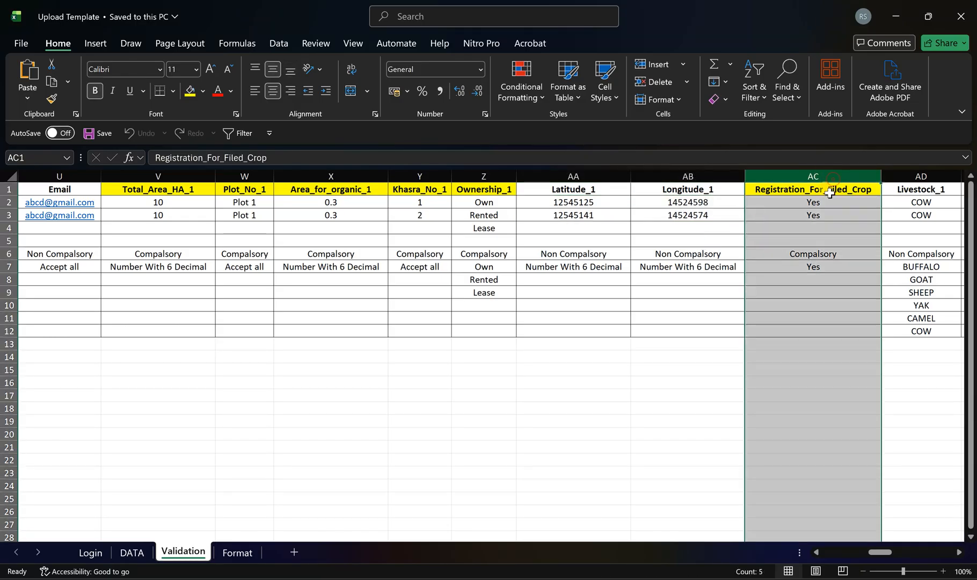
{"action": "left_click", "coordinate": [831, 215]}
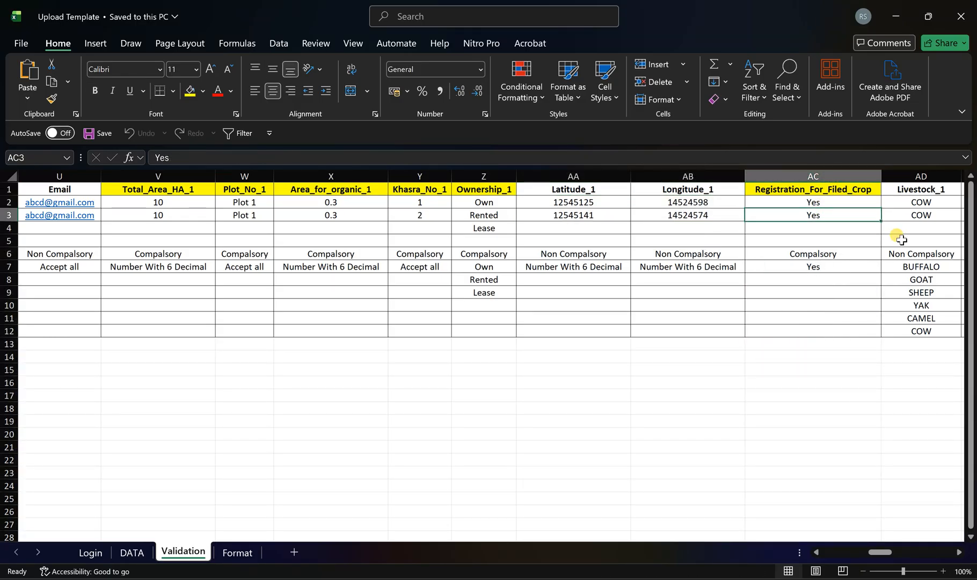
- Examine the sample values, allowed animals and quantity rule in the Livestock_1 and Quantity_1 columns
{"action": "left_click_drag", "start_coordinate": [959, 553], "coordinate": [958, 553]}
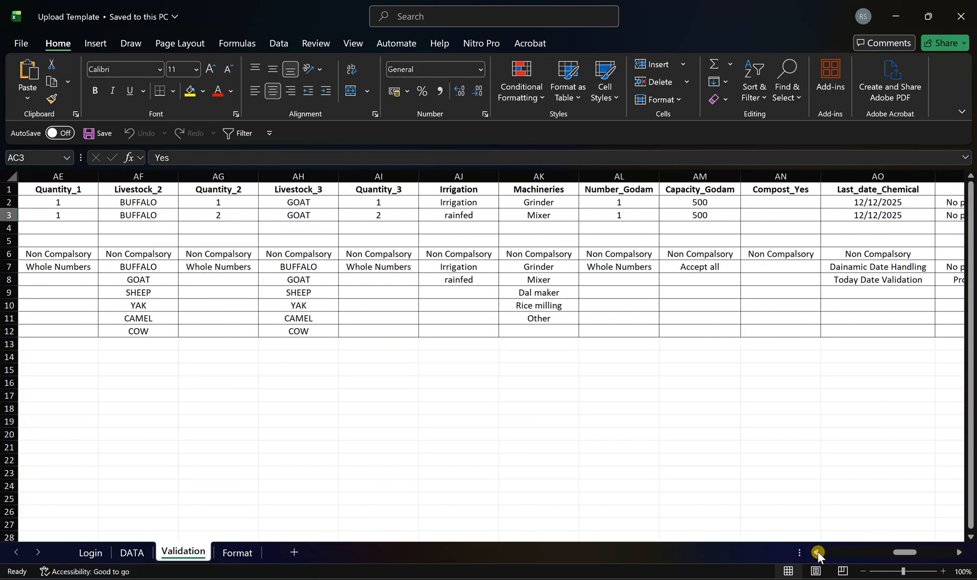
{"action": "left_click", "coordinate": [818, 552]}
{"action": "left_click", "coordinate": [197, 204]}
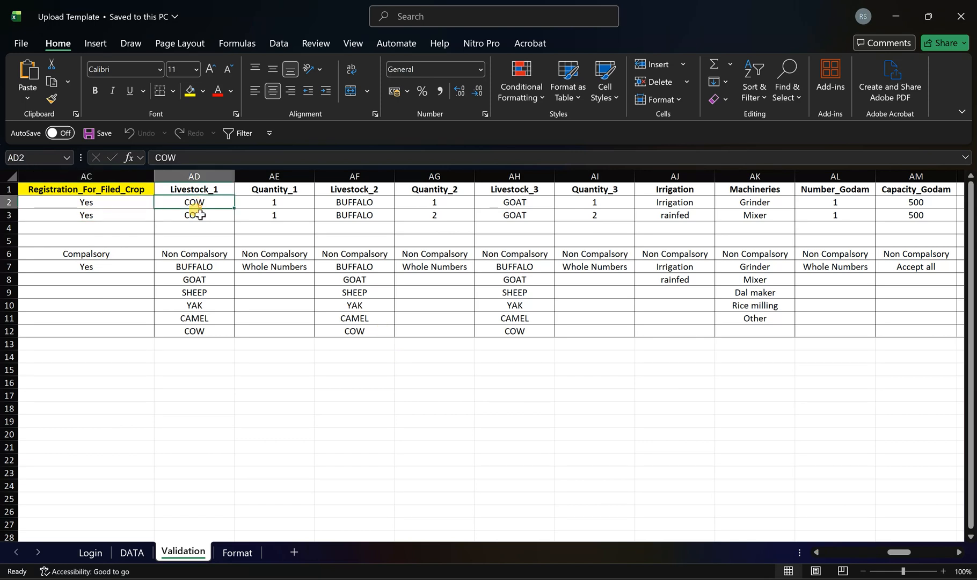
{"action": "left_click_drag", "start_coordinate": [199, 207], "coordinate": [196, 216]}
{"action": "left_click", "coordinate": [196, 263]}
{"action": "left_click", "coordinate": [206, 281]}
{"action": "left_click", "coordinate": [203, 293]}
{"action": "left_click_drag", "start_coordinate": [201, 203], "coordinate": [204, 370]}
{"action": "left_click_drag", "start_coordinate": [276, 210], "coordinate": [277, 330]}
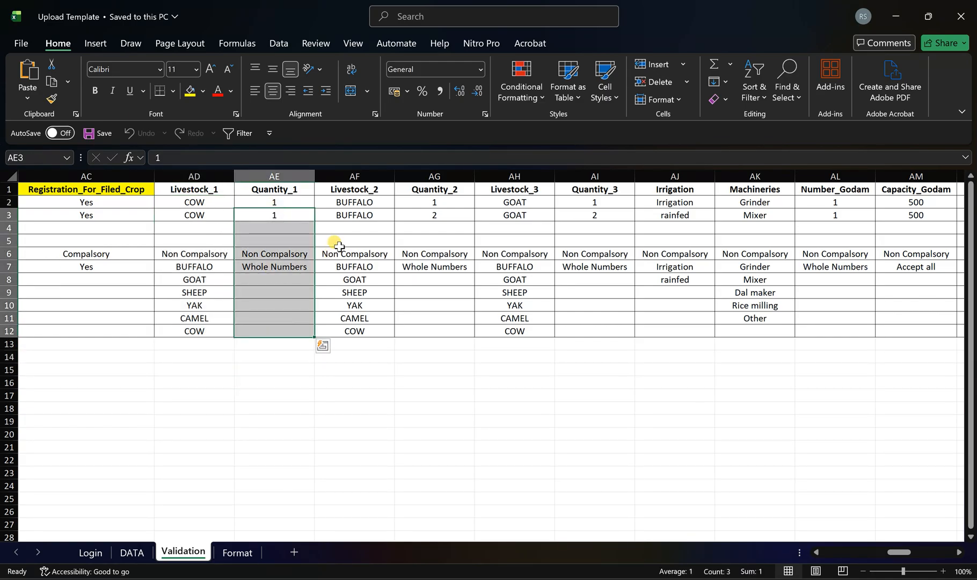
- Check the three livestock and quantity pairs in row 2 and the allowed Irrigation values
{"action": "left_click", "coordinate": [191, 203]}
{"action": "left_click", "coordinate": [326, 203]}
{"action": "left_click_drag", "start_coordinate": [190, 203], "coordinate": [589, 202]}
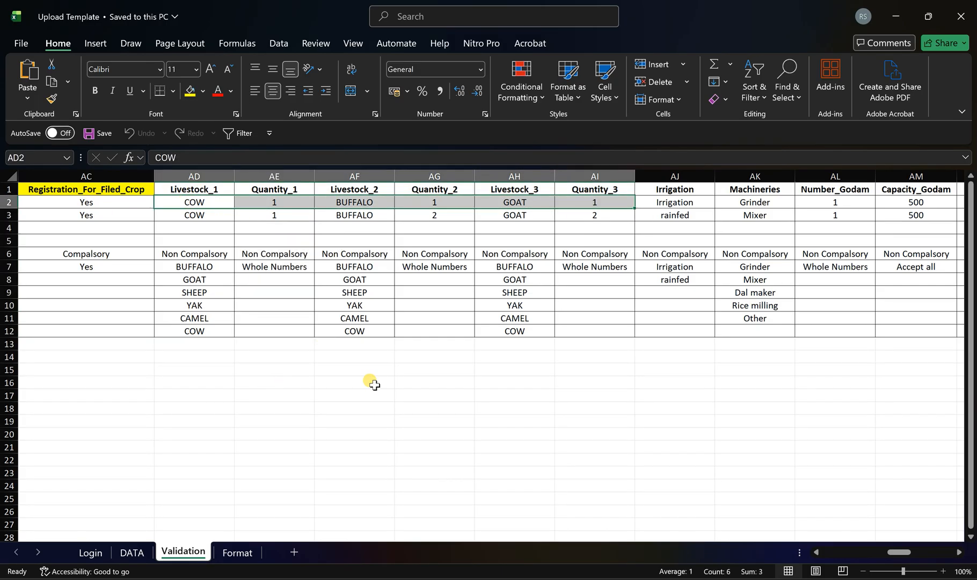
{"action": "left_click", "coordinate": [692, 200]}
{"action": "left_click_drag", "start_coordinate": [676, 264], "coordinate": [677, 279]}
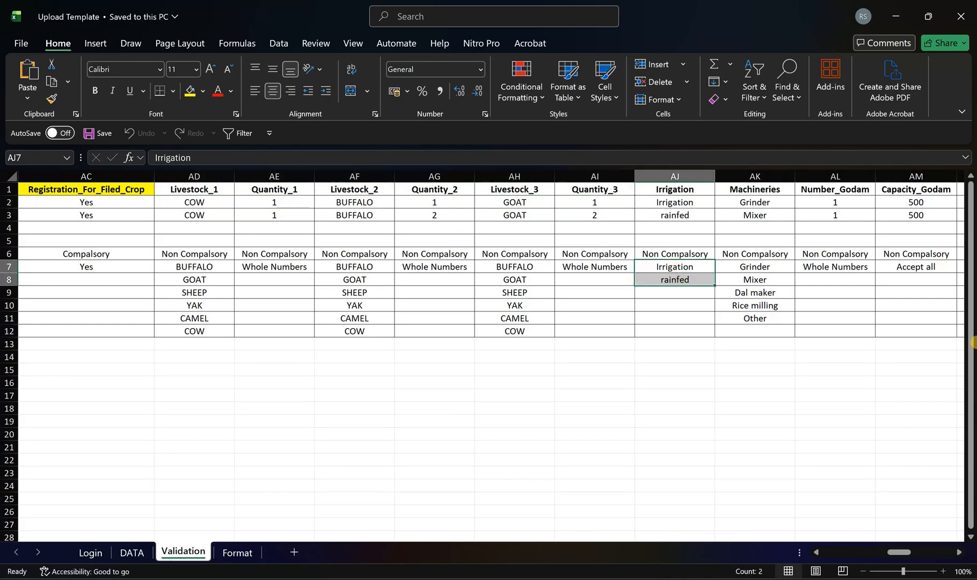
- Examine the allowed Machineries values and the sample entry in row 2 of the Validation sheet
{"action": "key", "text": "Right"}
{"action": "key", "text": "Right"}
{"action": "key", "text": "Right"}
{"action": "key", "text": "Right"}
{"action": "key", "text": "Right"}
{"action": "key", "text": "Left"}
{"action": "key", "text": "Left"}
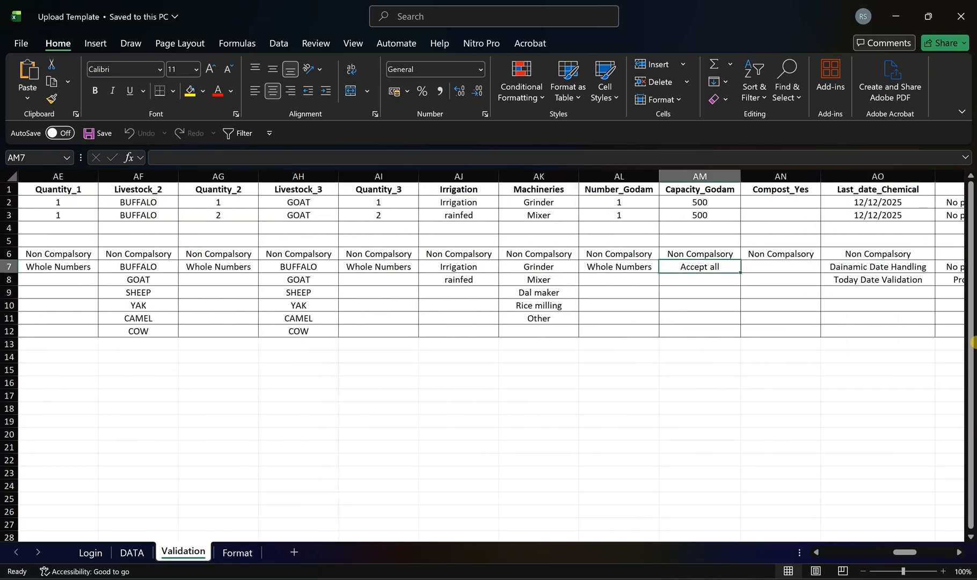
{"action": "key", "text": "Left"}
{"action": "key", "text": "Left"}
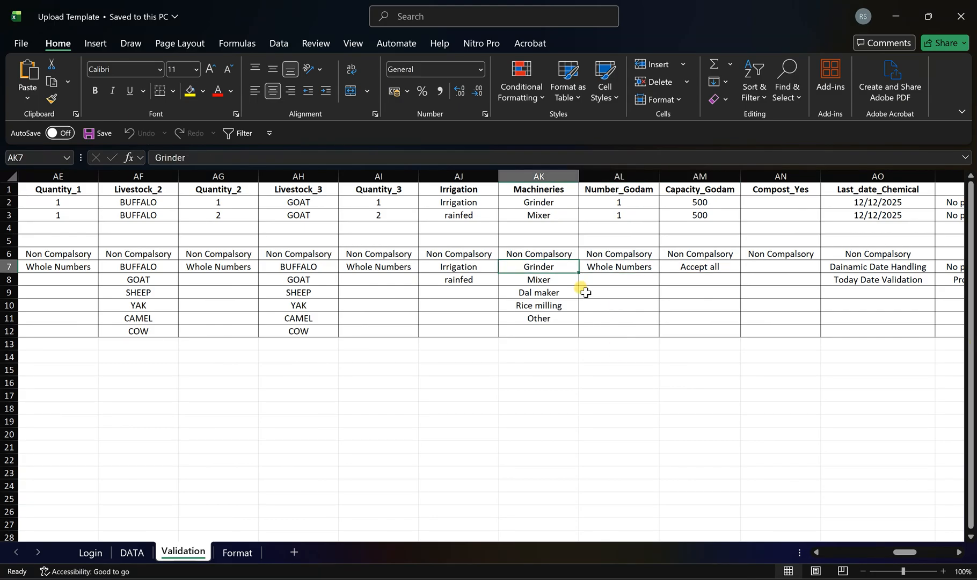
{"action": "left_click_drag", "start_coordinate": [553, 267], "coordinate": [555, 304]}
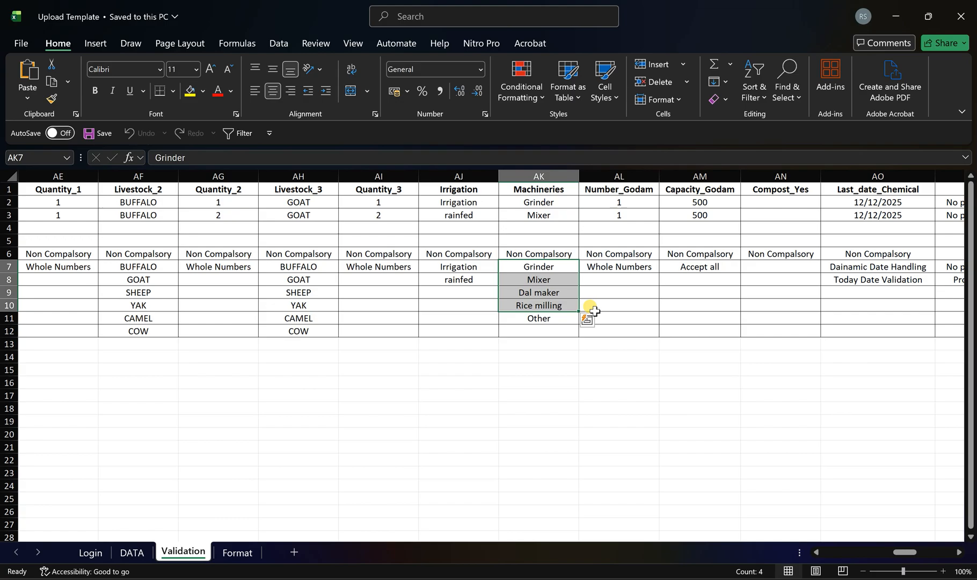
{"action": "left_click", "coordinate": [543, 318]}
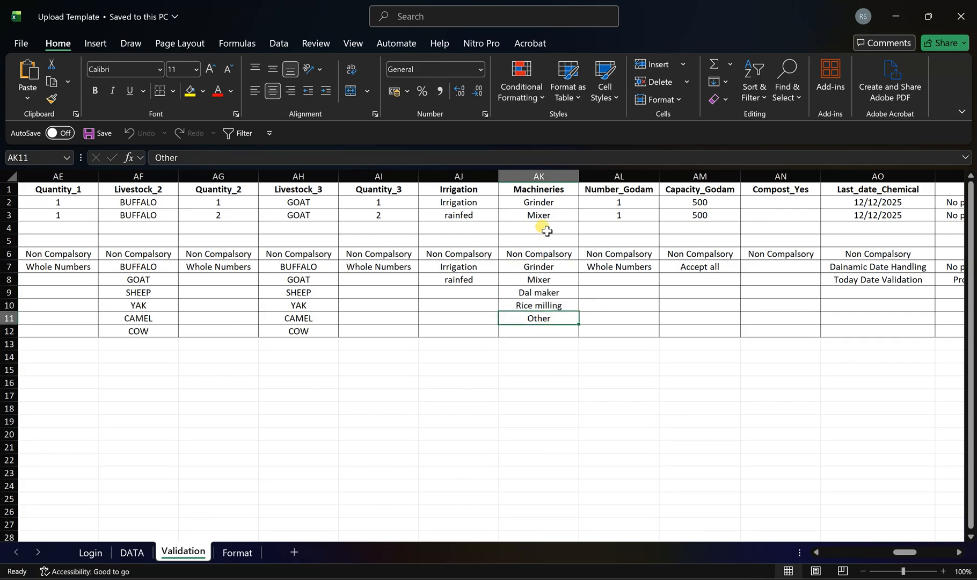
{"action": "left_click", "coordinate": [554, 200]}
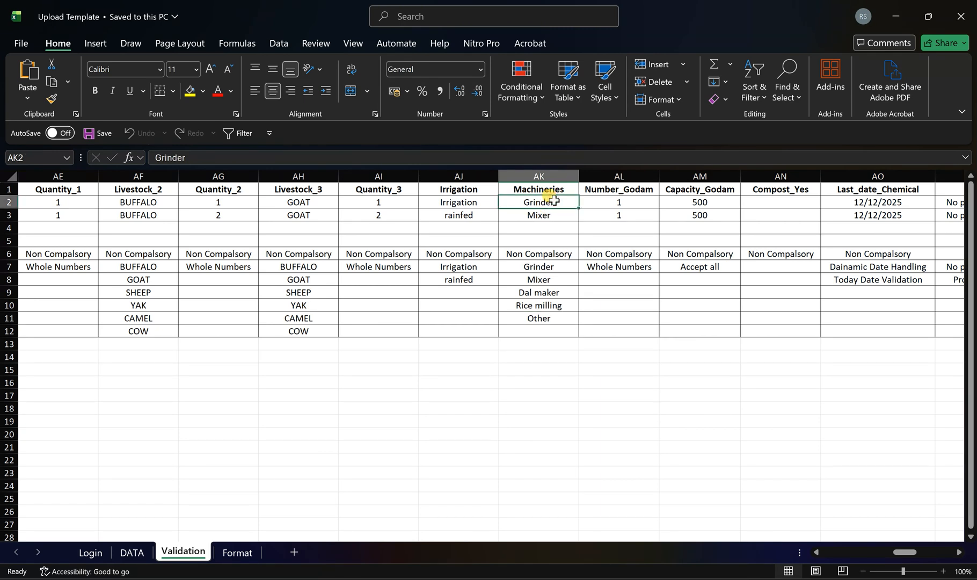
- Switch to the PGSI Add Farmer page in the browser and open Farmer Land and Other Information
{"action": "key", "text": "alt+Tab"}
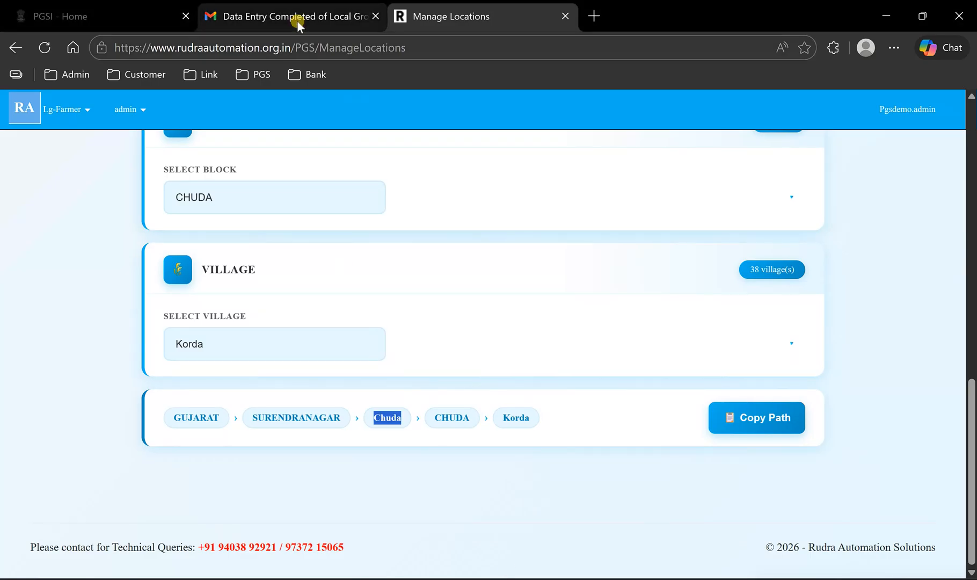
{"action": "left_click", "coordinate": [116, 13]}
{"action": "left_click", "coordinate": [845, 249]}
{"action": "scroll", "coordinate": [514, 269], "scroll_direction": "down", "scroll_amount": 5}
{"action": "scroll", "coordinate": [507, 258], "scroll_direction": "up", "scroll_amount": 5}
{"action": "left_click", "coordinate": [489, 259]}
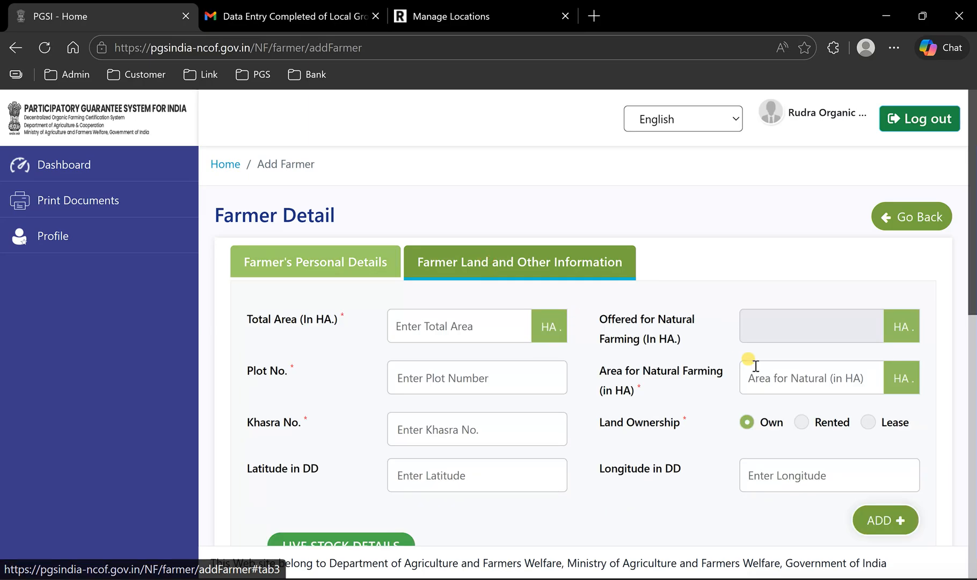
- Set Machineries & Equipments/Tools to Other and place the cursor in its description field
{"action": "scroll", "coordinate": [752, 362], "scroll_direction": "down", "scroll_amount": 6}
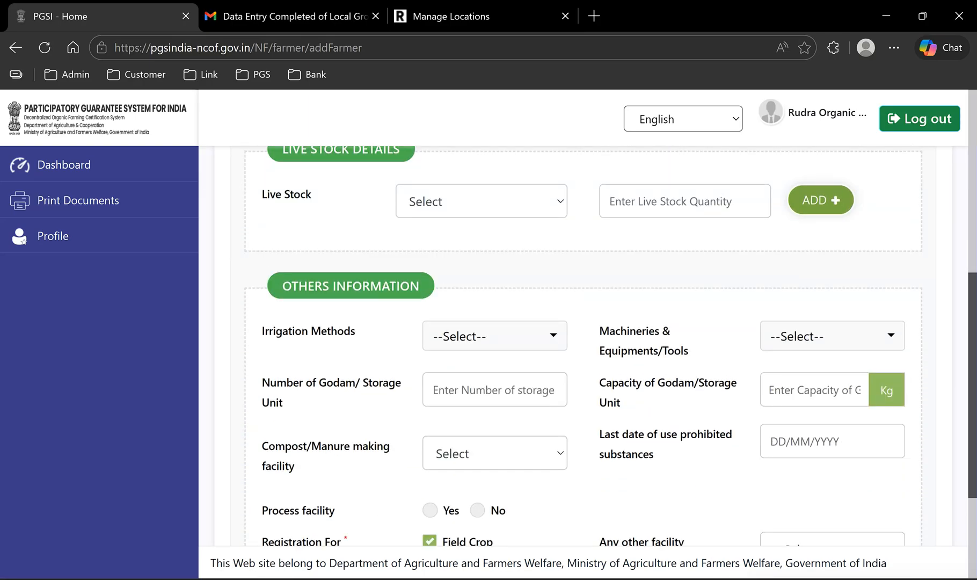
{"action": "left_click", "coordinate": [826, 347]}
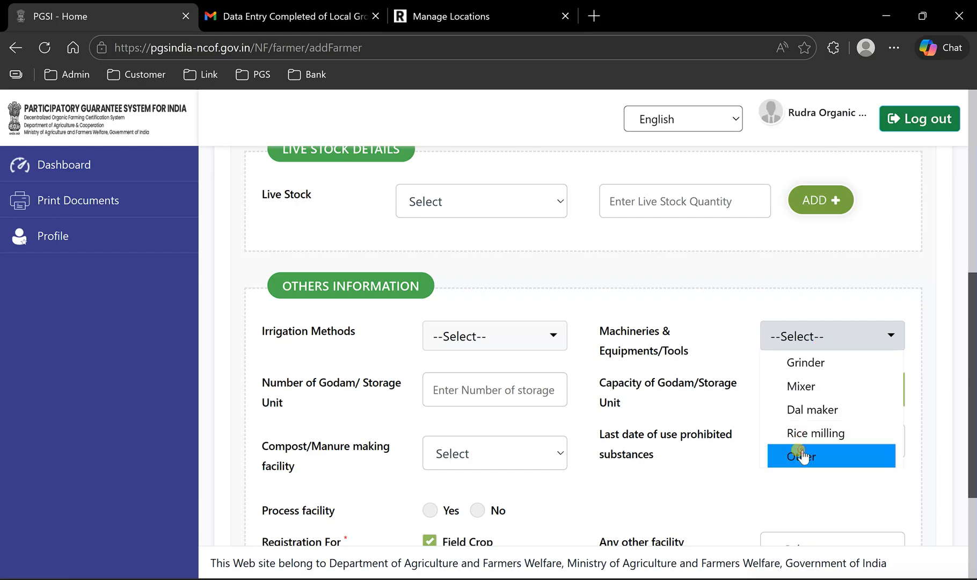
{"action": "left_click", "coordinate": [798, 456]}
{"action": "left_click", "coordinate": [730, 357]}
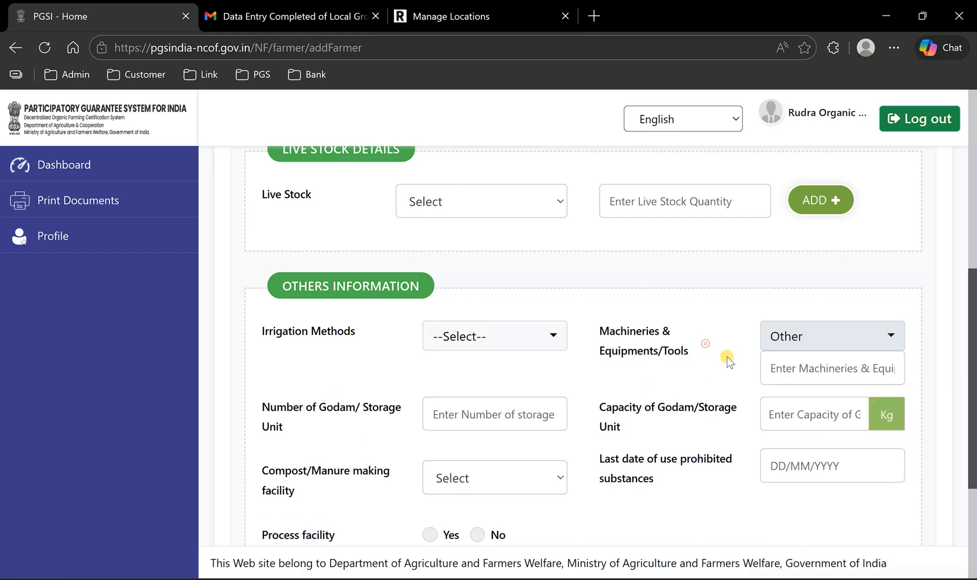
{"action": "left_click", "coordinate": [802, 367]}
- Return to the Upload Template workbook in Excel and compare the Machineries samples with the allowed values Grinder to Rice milling
{"action": "left_click", "coordinate": [716, 579]}
{"action": "left_click", "coordinate": [774, 536]}
{"action": "left_click", "coordinate": [536, 217]}
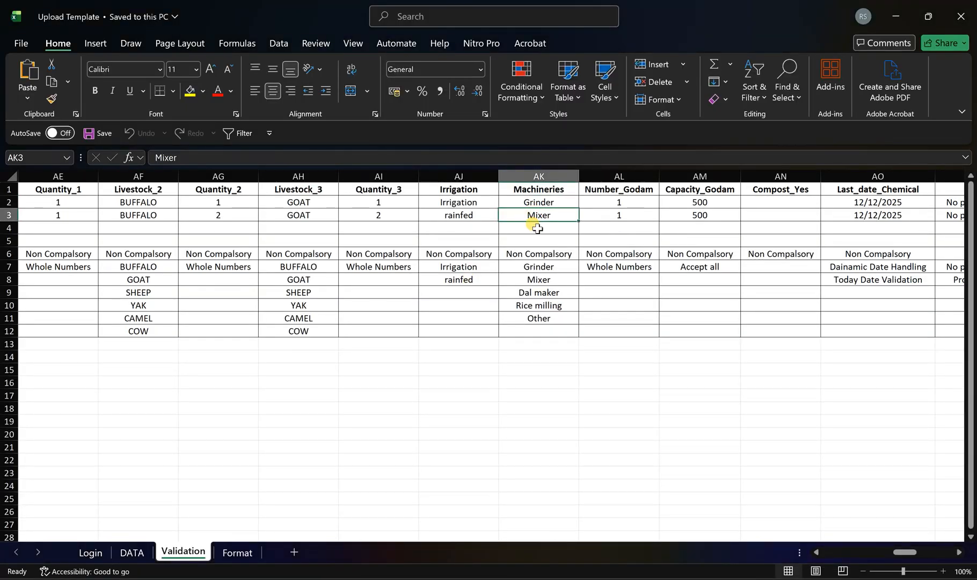
{"action": "left_click_drag", "start_coordinate": [548, 266], "coordinate": [550, 305]}
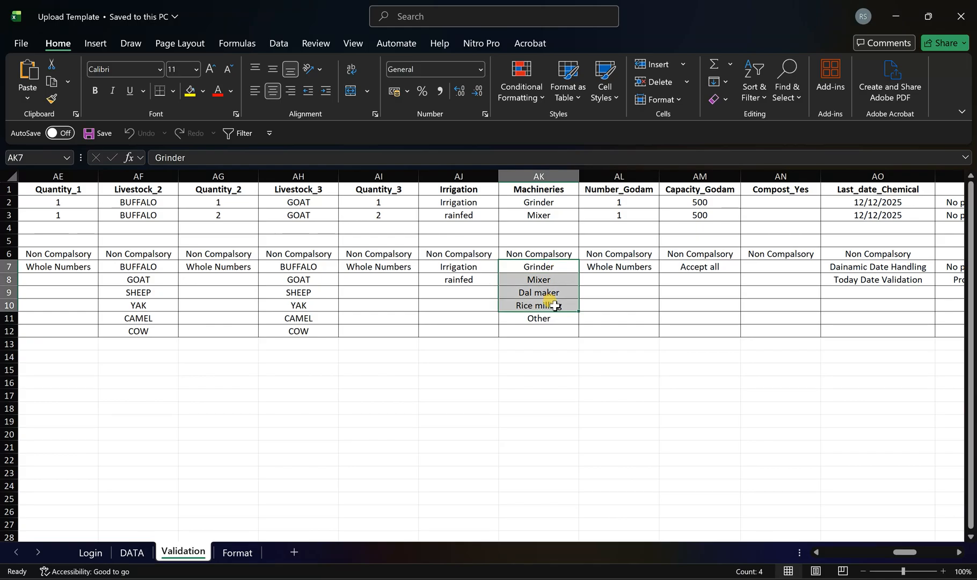
{"action": "left_click", "coordinate": [549, 203]}
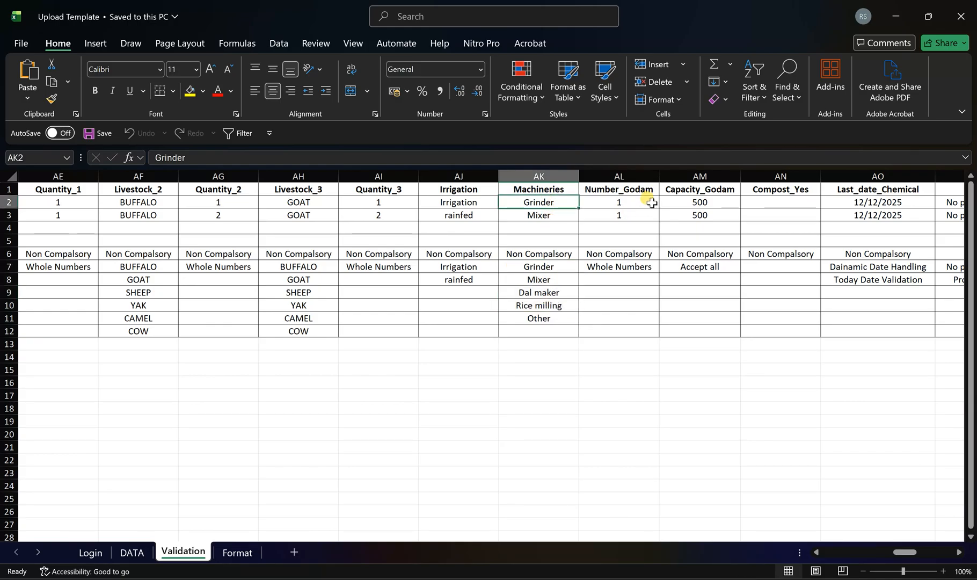
- Check the sample entries in the Number_Godam and Capacity_Godam columns and the columns after them
{"action": "left_click_drag", "start_coordinate": [631, 202], "coordinate": [636, 234]}
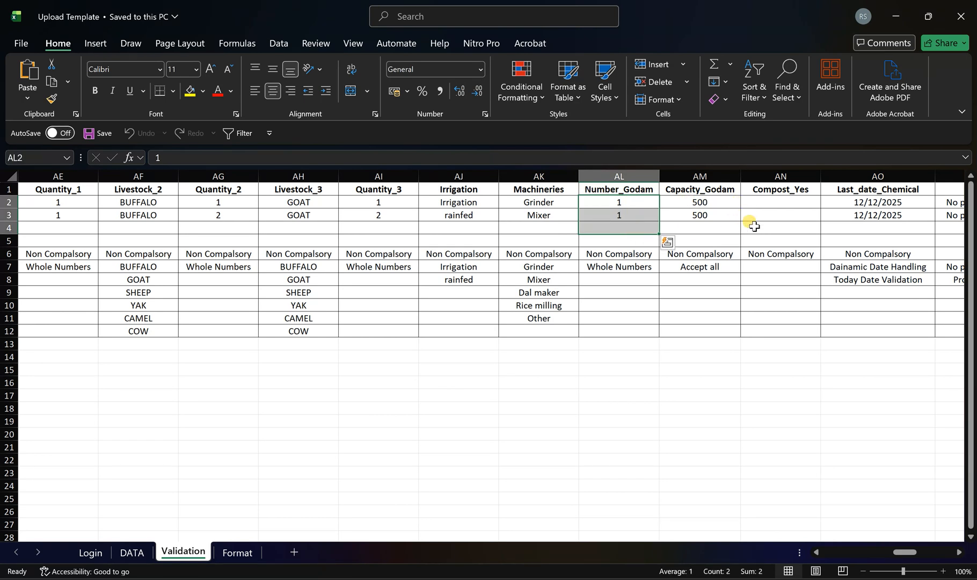
{"action": "key", "text": "Right"}
{"action": "key", "text": "Right"}
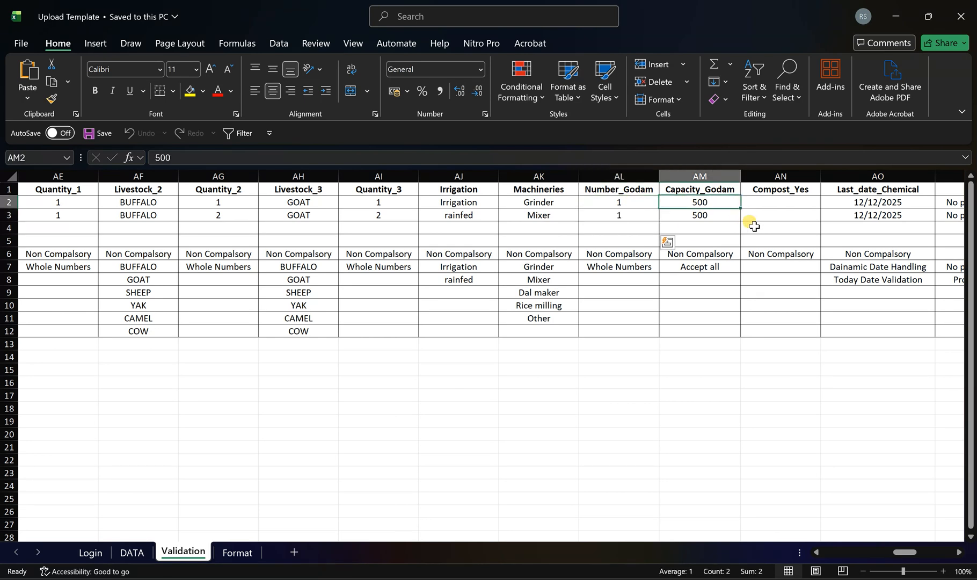
{"action": "key", "text": "Right"}
{"action": "key", "text": "Right"}
{"action": "key", "text": "Right"}
{"action": "key", "text": "Right"}
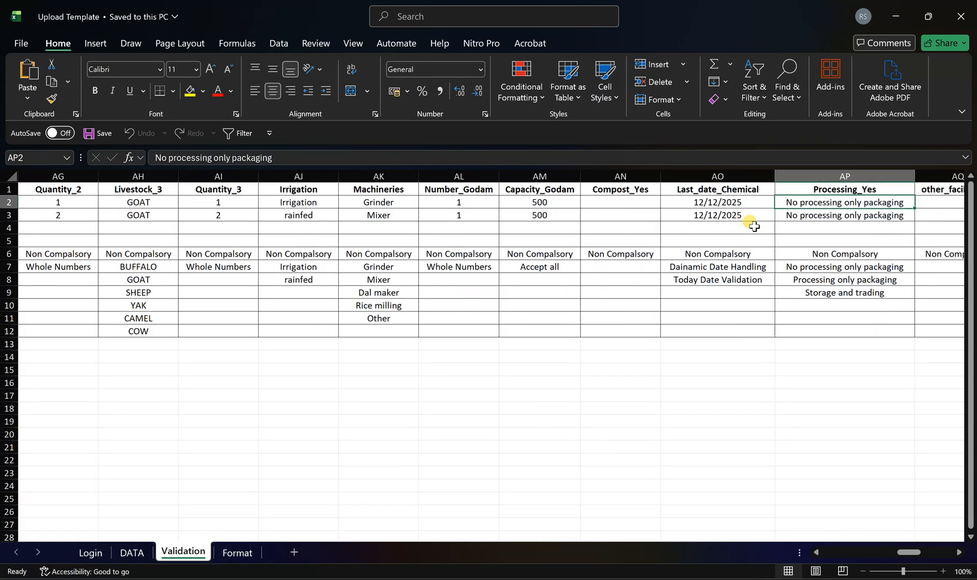
- Select the Compost_Yes, Processing_Yes and other_facility_yes columns together to review them, ending on the first Compost_Yes entry cell
{"action": "left_click", "coordinate": [470, 170]}
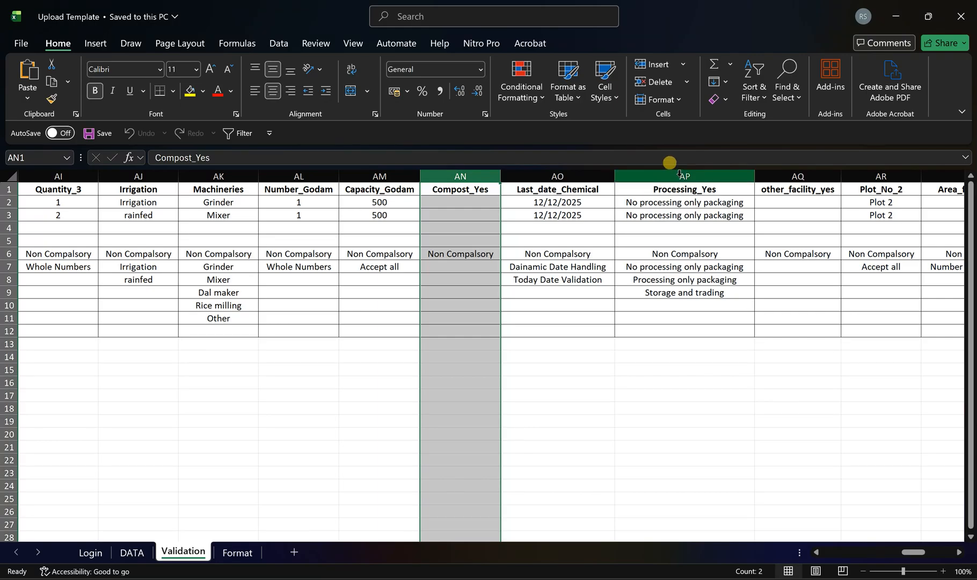
{"action": "left_click", "coordinate": [670, 168], "text": "ctrl"}
{"action": "left_click", "coordinate": [799, 176], "text": "ctrl"}
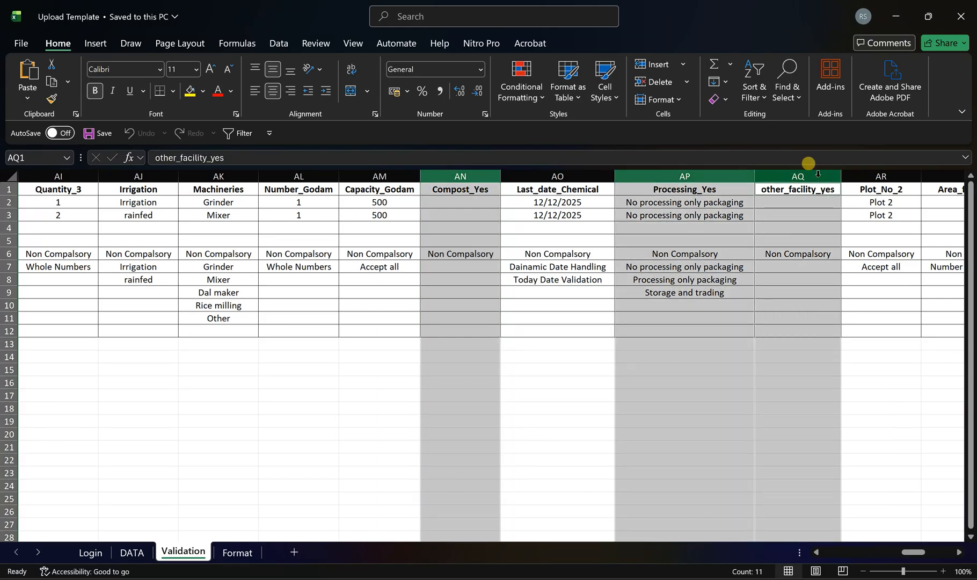
{"action": "left_click", "coordinate": [461, 207]}
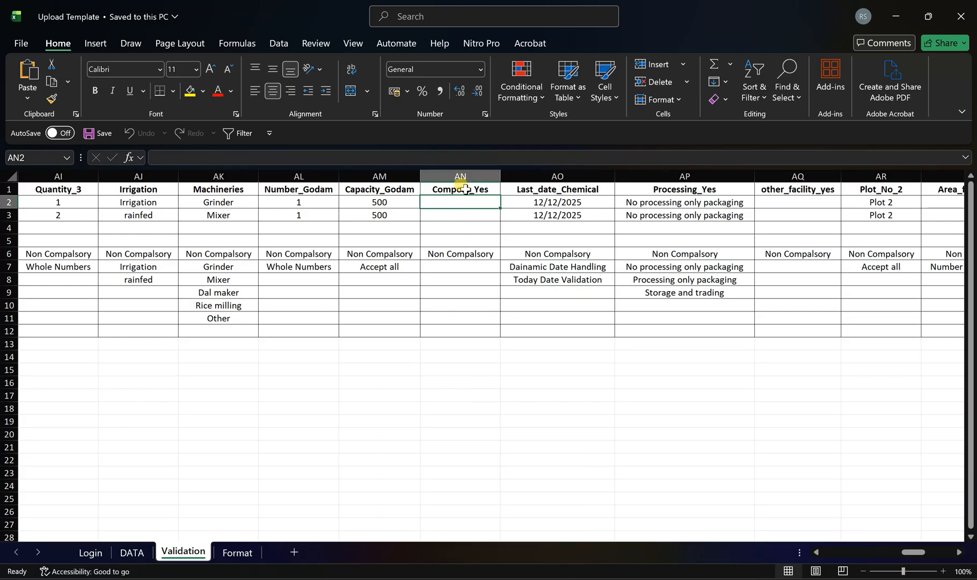
- On the PGSI farmer form in the browser, set Compost/Manure making facility to Yes and place the cursor in its description field
{"action": "left_click", "coordinate": [486, 527]}
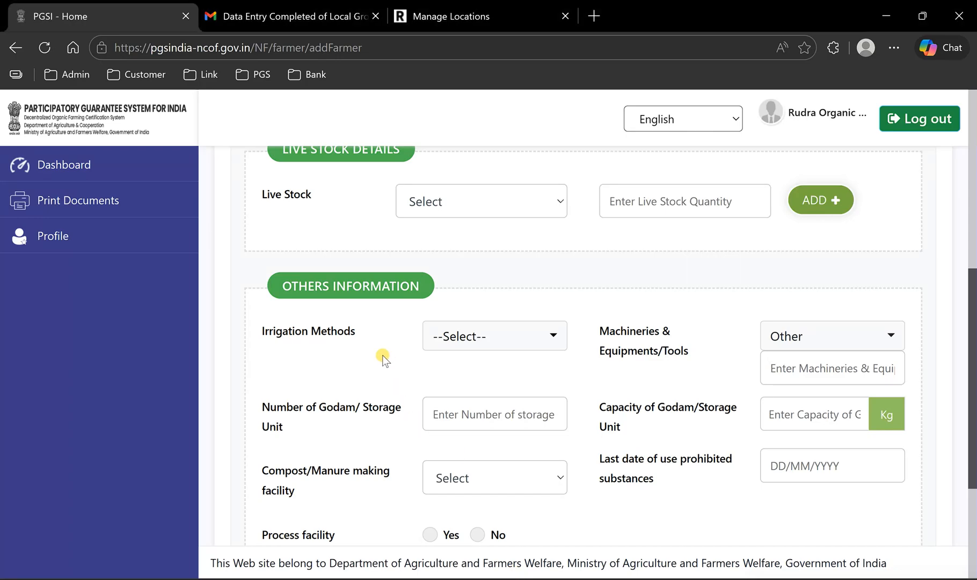
{"action": "scroll", "coordinate": [392, 356], "scroll_direction": "down", "scroll_amount": 1}
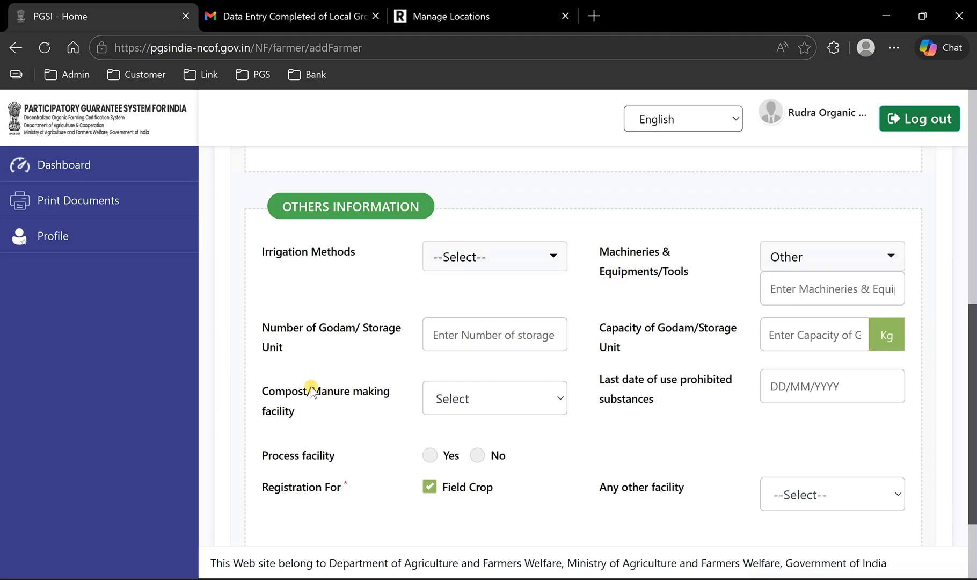
{"action": "left_click", "coordinate": [475, 400]}
{"action": "left_click", "coordinate": [462, 453]}
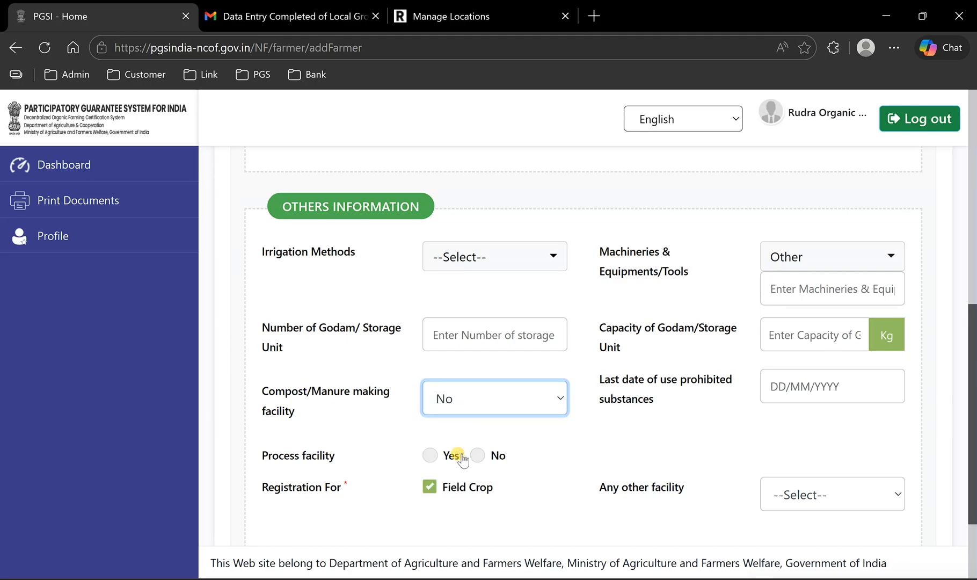
{"action": "left_click", "coordinate": [519, 402]}
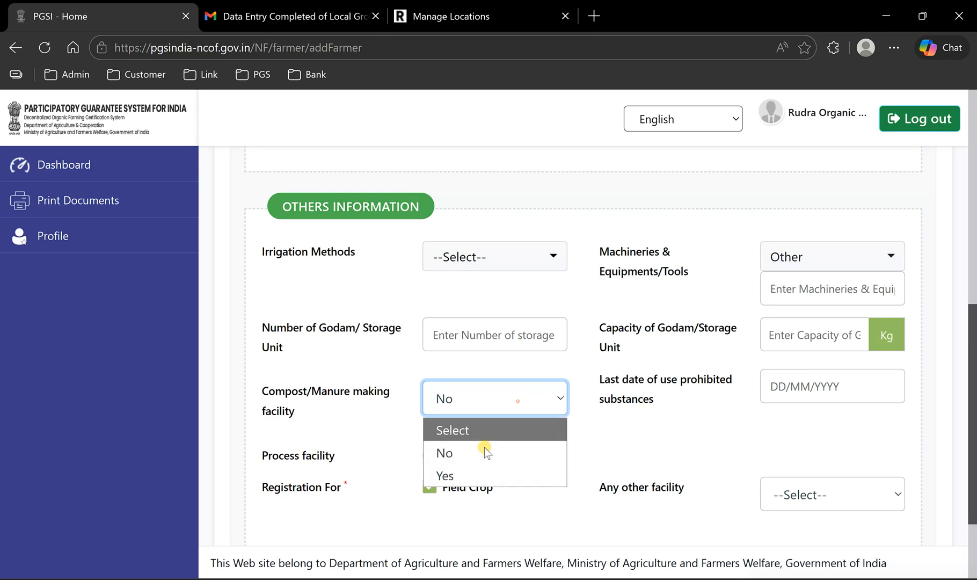
{"action": "left_click", "coordinate": [471, 471]}
{"action": "left_click", "coordinate": [485, 440]}
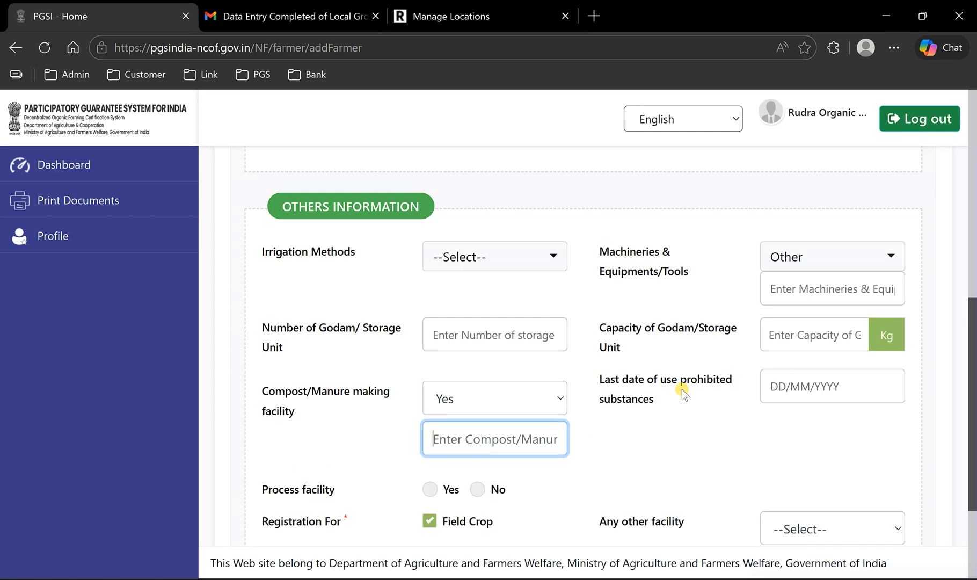
{"action": "scroll", "coordinate": [682, 390], "scroll_direction": "down", "scroll_amount": 3}
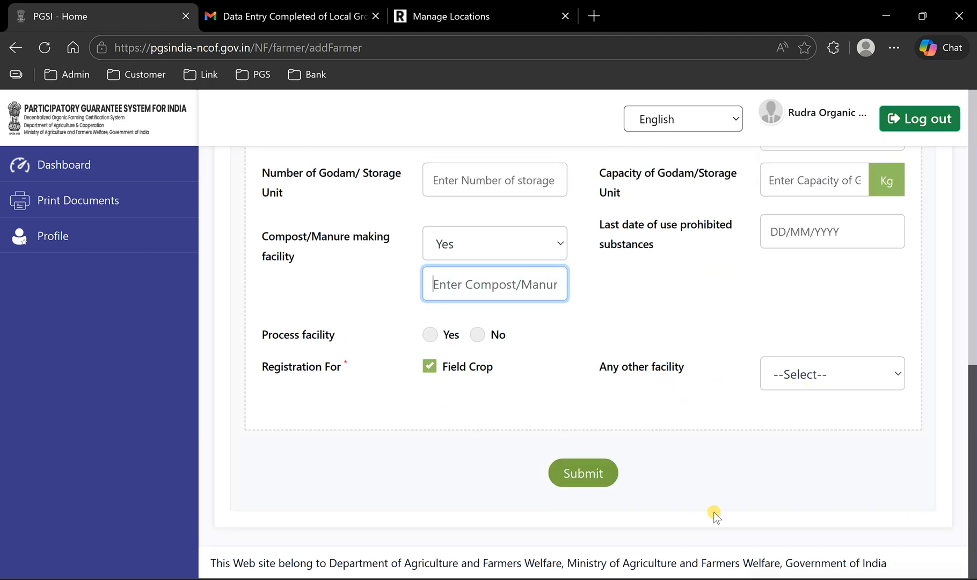
- Return to the Upload Template in Excel and check the rule and entry cells of the other_facility_yes column
{"action": "left_click", "coordinate": [774, 529]}
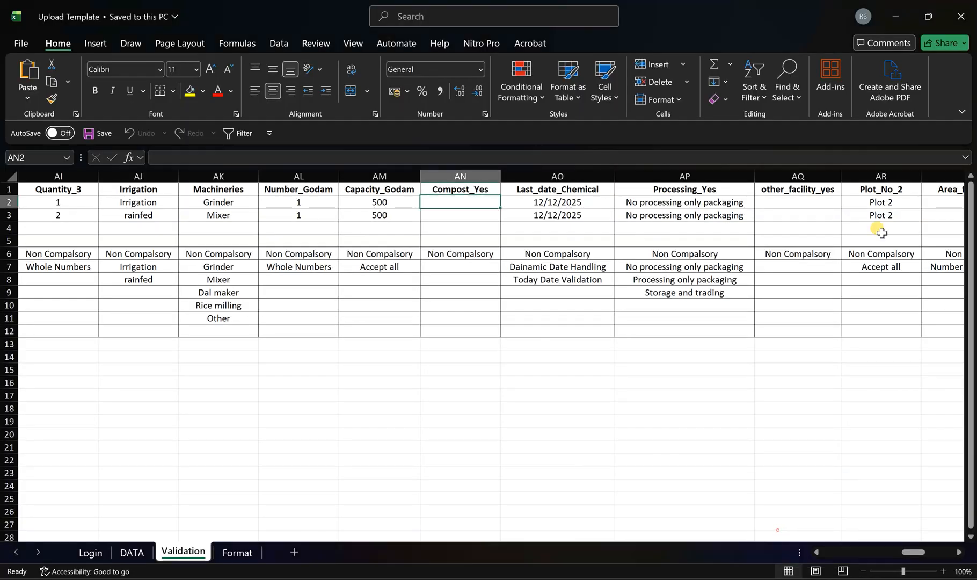
{"action": "left_click", "coordinate": [798, 176]}
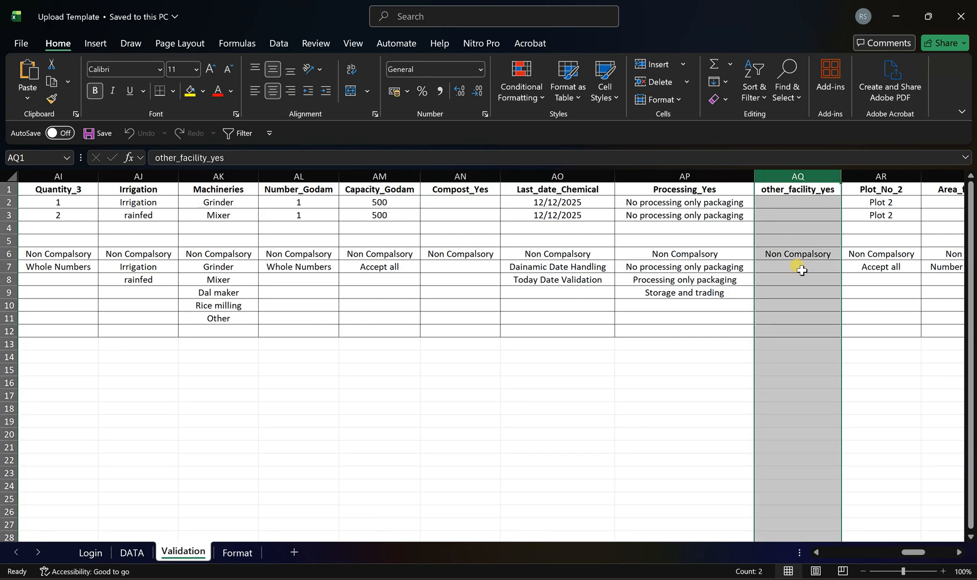
{"action": "left_click", "coordinate": [804, 255]}
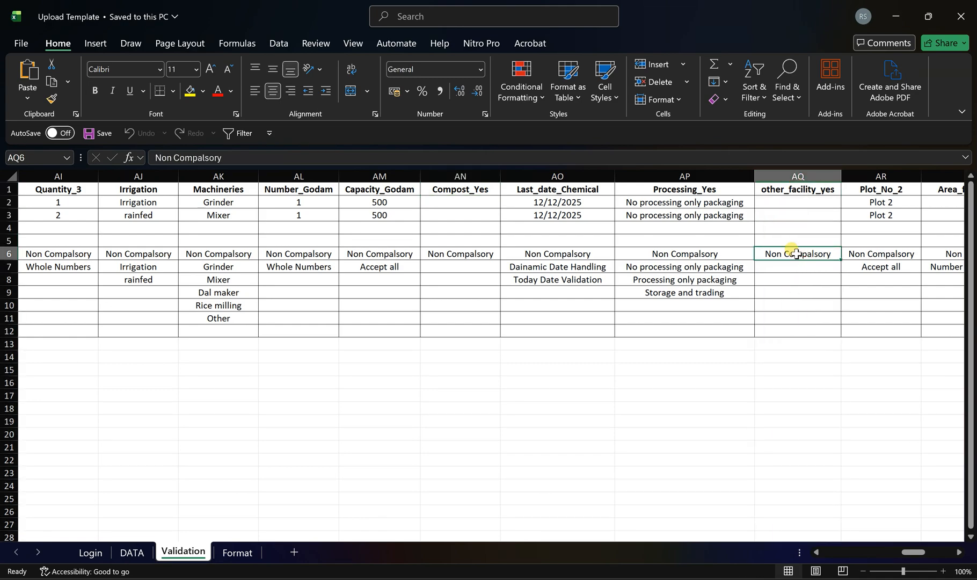
{"action": "left_click_drag", "start_coordinate": [797, 203], "coordinate": [797, 227]}
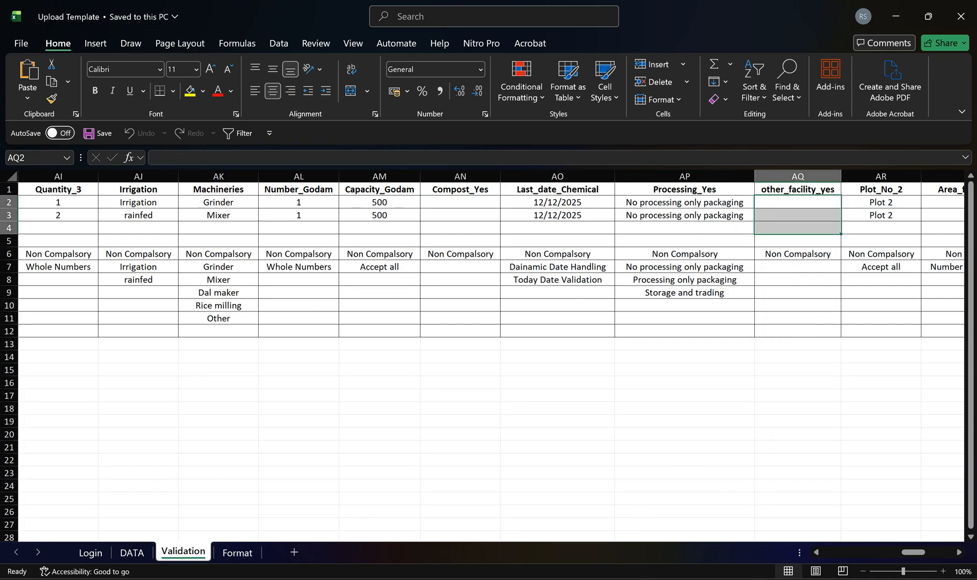
- Switch to the PGSI farmer form in the browser and set Any other facility to No
{"action": "key", "text": "alt+Tab"}
{"action": "left_click", "coordinate": [851, 371]}
{"action": "left_click", "coordinate": [804, 445]}
{"action": "left_click", "coordinate": [793, 414]}
{"action": "left_click", "coordinate": [809, 376]}
{"action": "left_click", "coordinate": [783, 428]}
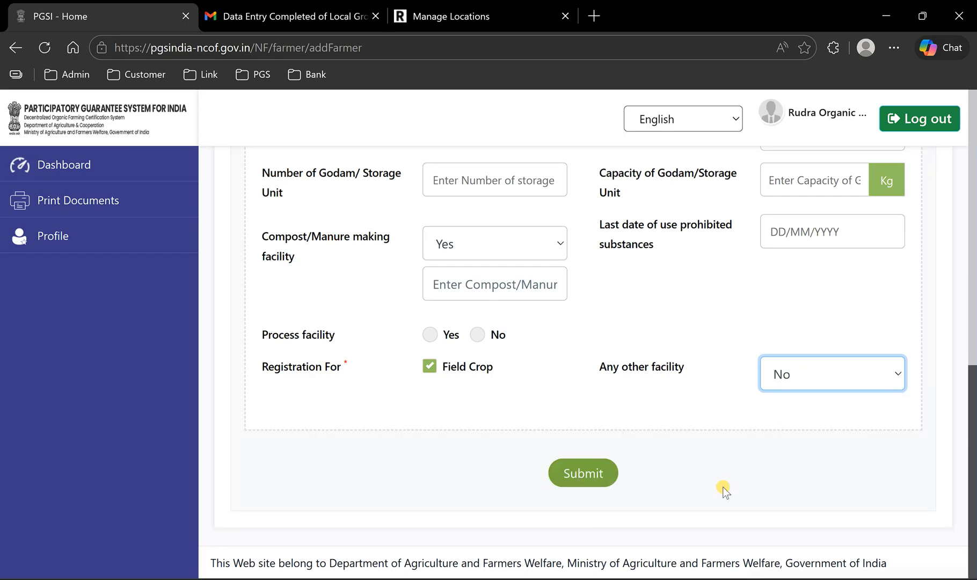
- Go back to the Upload Template in Excel and review the Processing_Yes sample and the second and third plot columns
{"action": "left_click", "coordinate": [716, 579]}
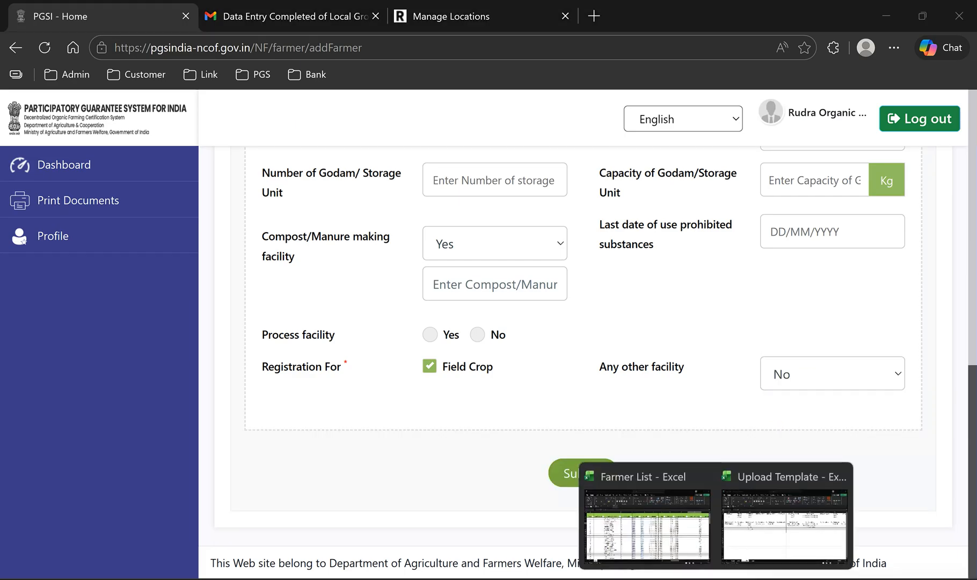
{"action": "left_click", "coordinate": [763, 525]}
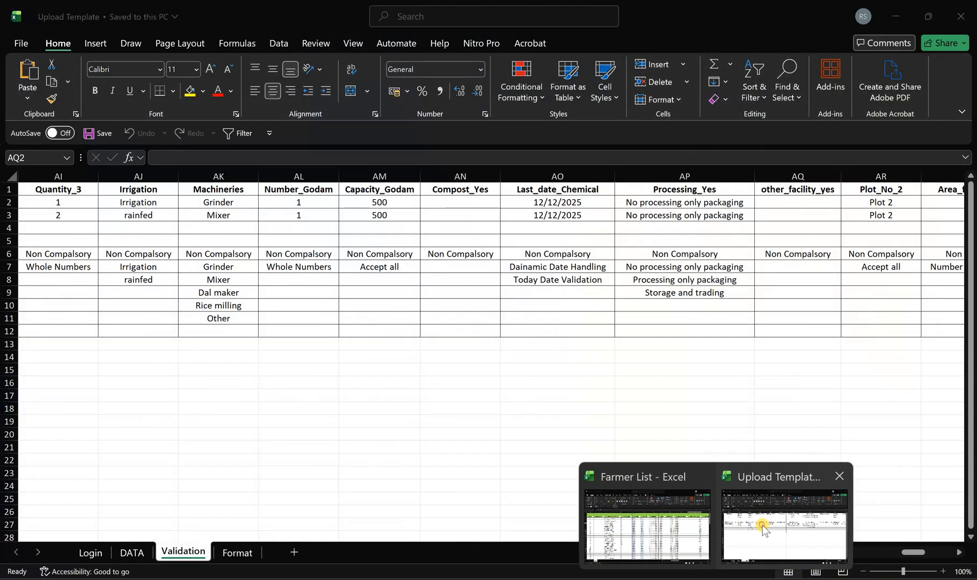
{"action": "left_click", "coordinate": [678, 202]}
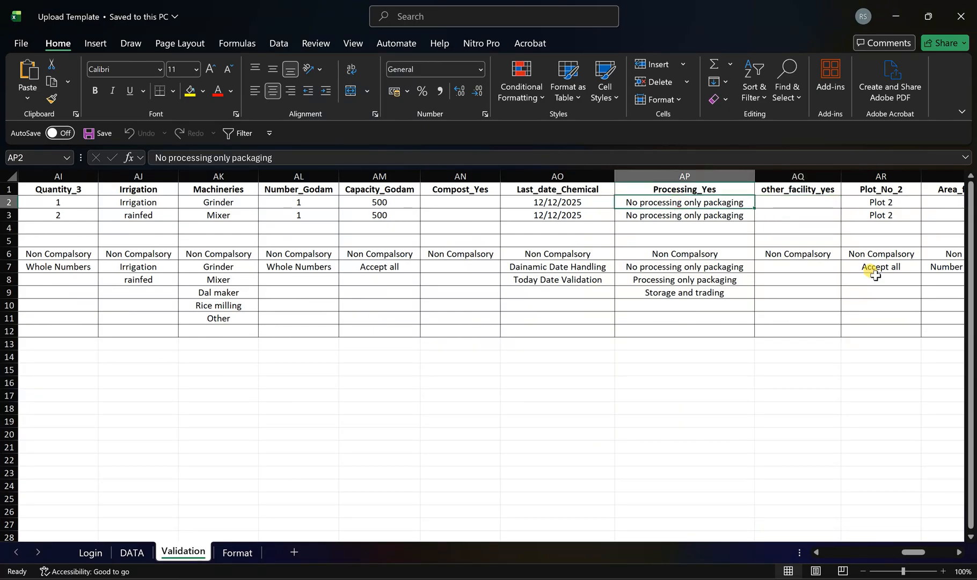
{"action": "key", "text": "Right"}
{"action": "key", "text": "Right"}
{"action": "key", "text": "Right"}
{"action": "key", "text": "Right"}
{"action": "key", "text": "Right"}
{"action": "key", "text": "Right"}
{"action": "key", "text": "Right"}
{"action": "key", "text": "Right"}
{"action": "key", "text": "Right"}
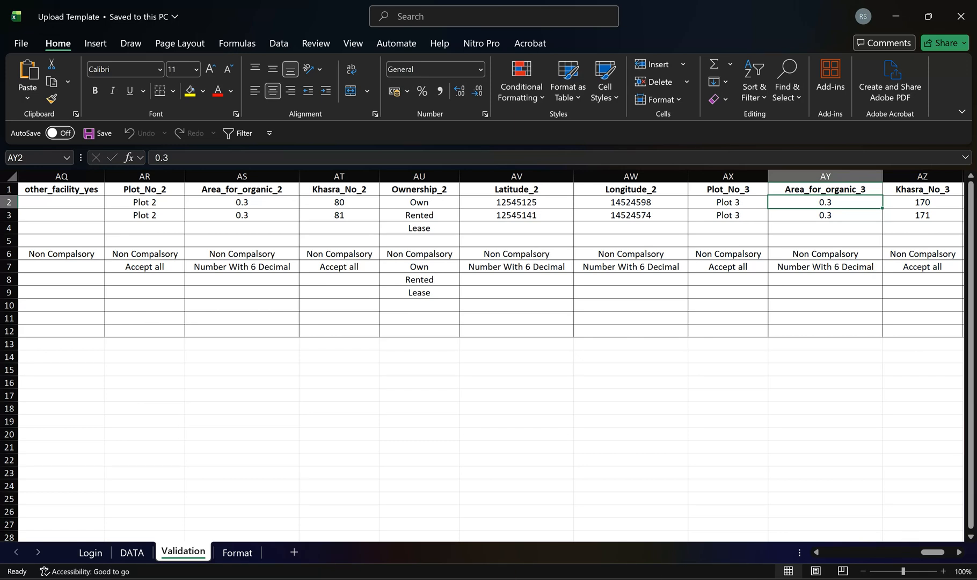
- Switch to the PGSI farmer form in the browser and review the plot, khasra, ownership and latitude/longitude fields
{"action": "key", "text": "alt+Tab"}
{"action": "scroll", "coordinate": [456, 425], "scroll_direction": "up", "scroll_amount": 10}
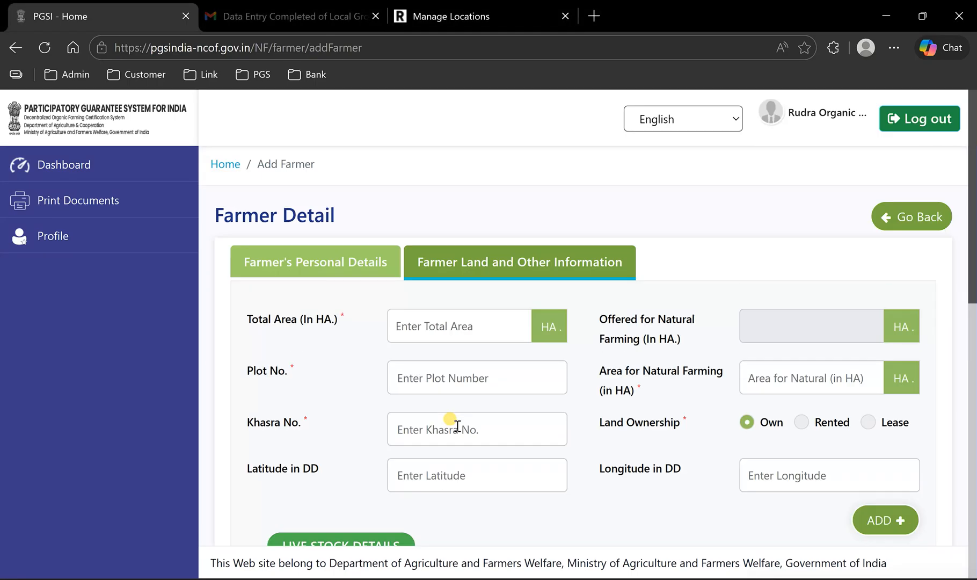
{"action": "scroll", "coordinate": [578, 404], "scroll_direction": "down", "scroll_amount": 2}
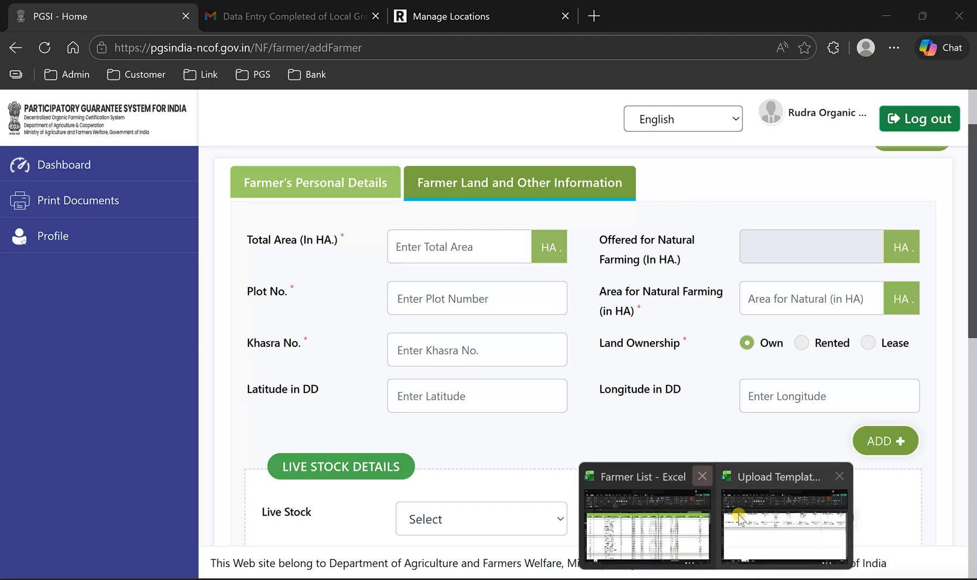
- Return to the Upload Template in Excel and select the second-plot columns and the third-plot columns AX to BC
{"action": "left_click", "coordinate": [754, 525]}
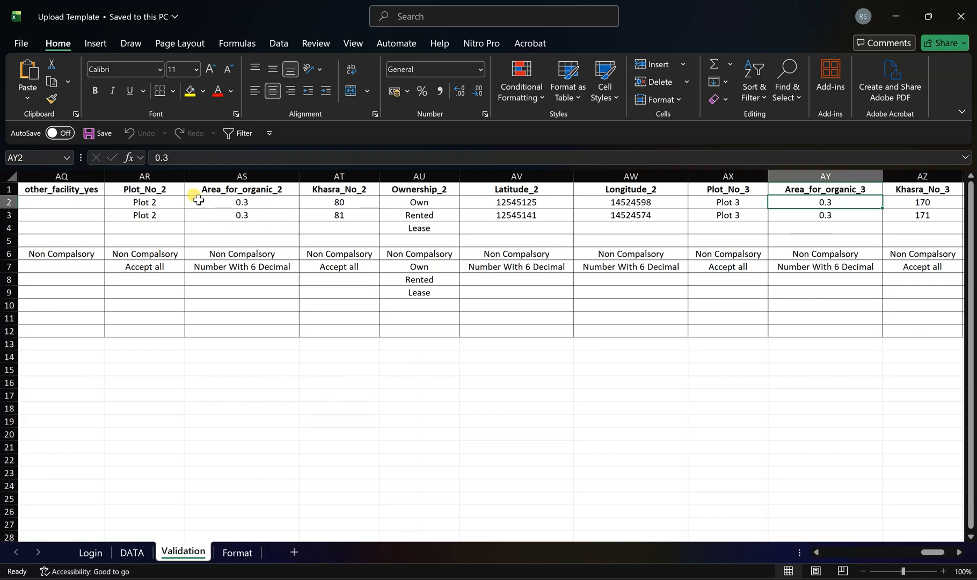
{"action": "left_click", "coordinate": [135, 177]}
{"action": "left_click_drag", "start_coordinate": [135, 180], "coordinate": [585, 187]}
{"action": "left_click_drag", "start_coordinate": [729, 176], "coordinate": [868, 174]}
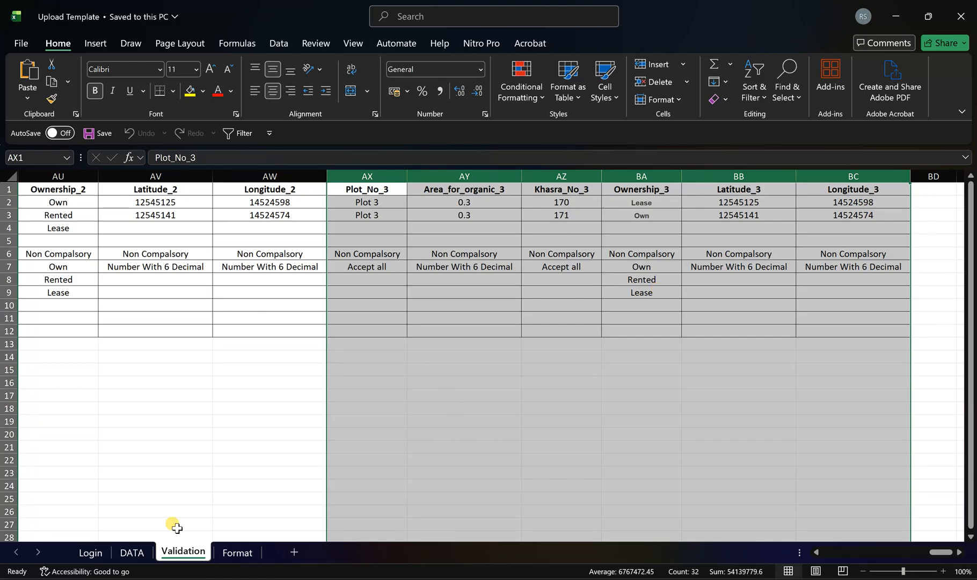
- Review the farmer records on the DATA sheet and close the Upload Template and Farmer List workbooks
{"action": "left_click", "coordinate": [132, 554]}
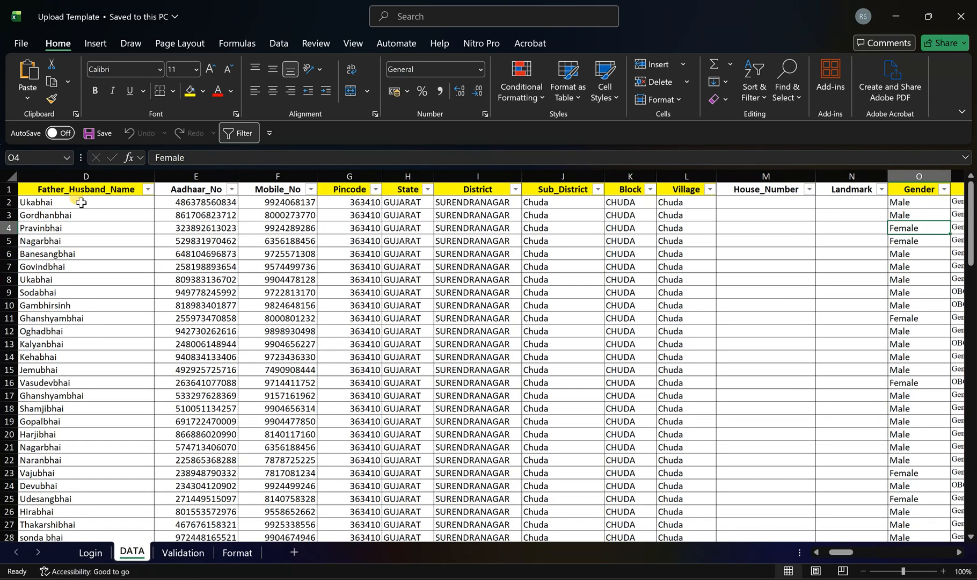
{"action": "left_click", "coordinate": [55, 204]}
{"action": "left_click_drag", "start_coordinate": [72, 217], "coordinate": [773, 384]}
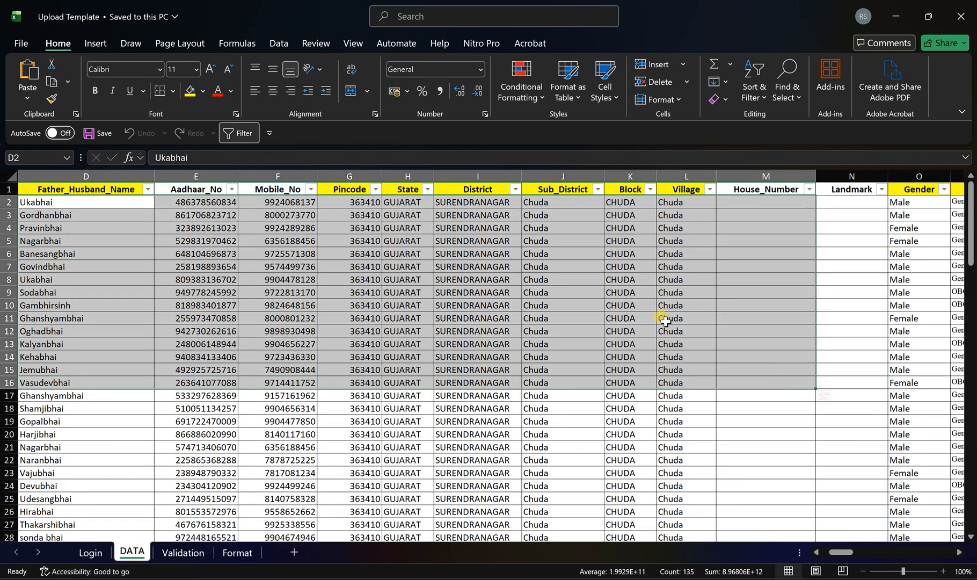
{"action": "left_click", "coordinate": [963, 21]}
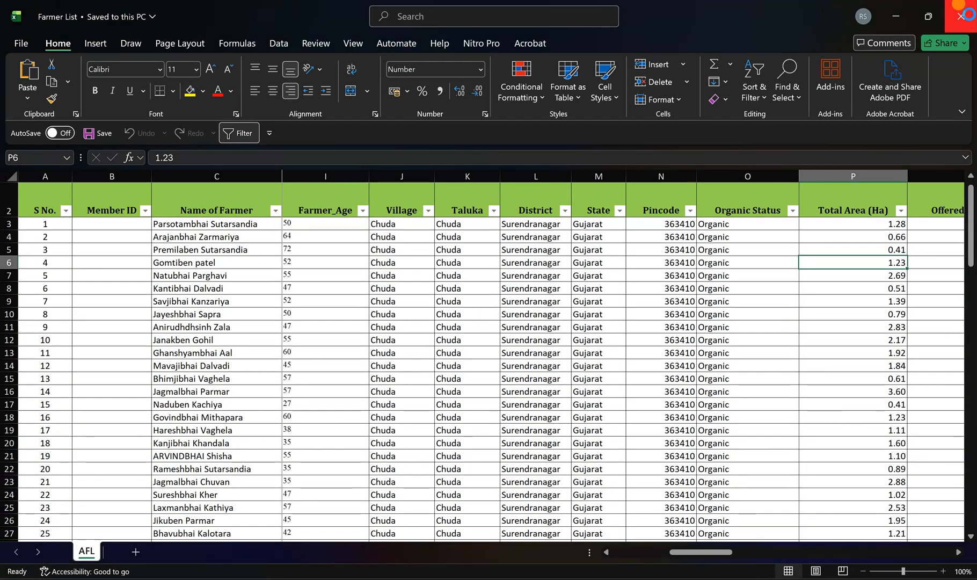
{"action": "left_click", "coordinate": [963, 15]}
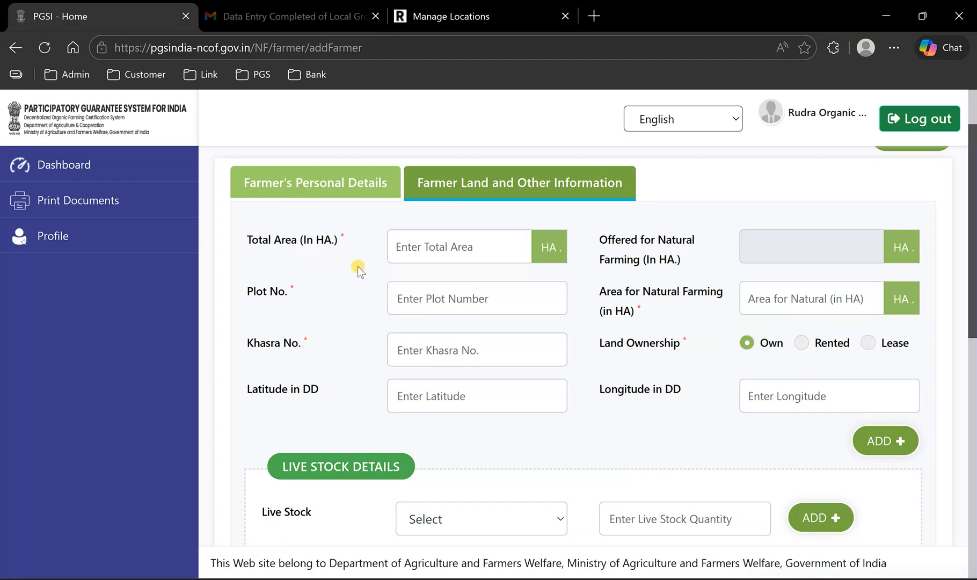
- Switch to the Rudra Automation site in the browser and open the farmer entry file upload page
{"action": "left_click", "coordinate": [448, 17]}
{"action": "scroll", "coordinate": [81, 124], "scroll_direction": "up", "scroll_amount": 5}
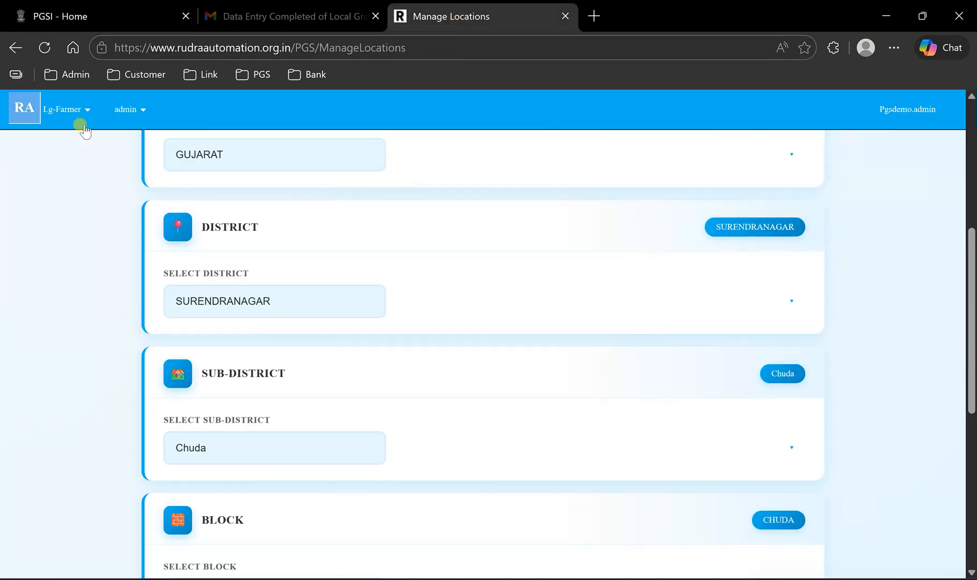
{"action": "left_click", "coordinate": [59, 107]}
{"action": "left_click", "coordinate": [66, 202]}
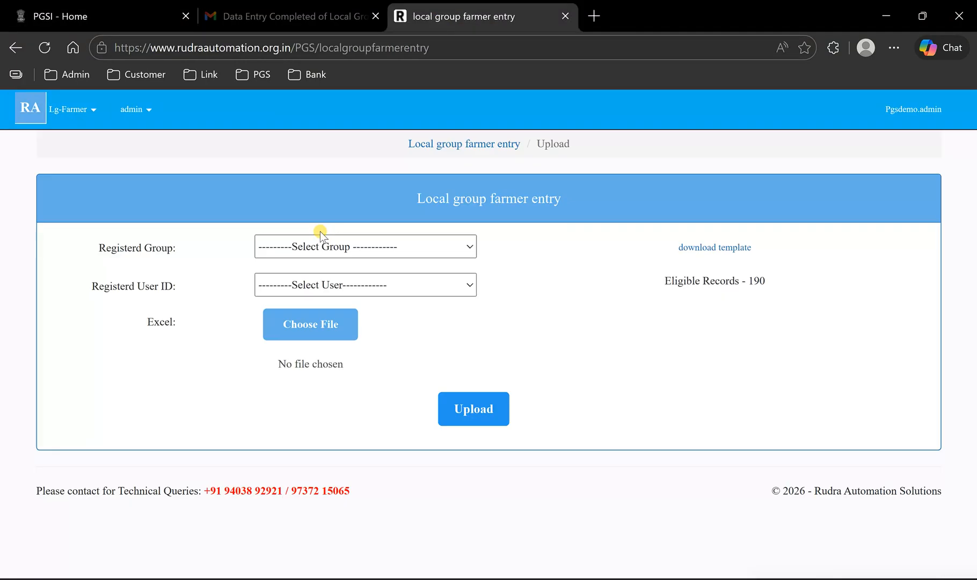
- Reopen the farmer entry upload page and choose Rudra Organic Farming Group as the registered group
{"action": "left_click", "coordinate": [361, 251]}
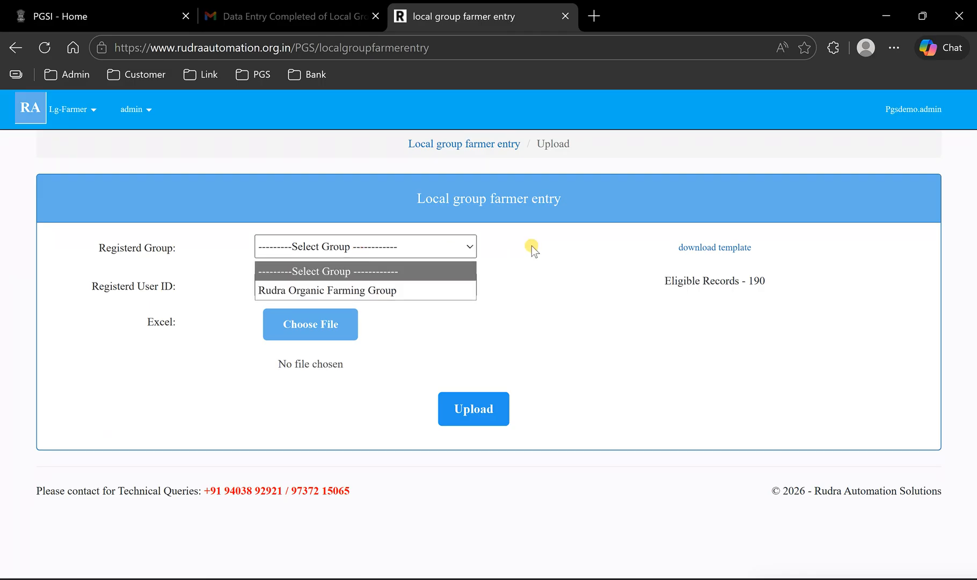
{"action": "left_click", "coordinate": [80, 108]}
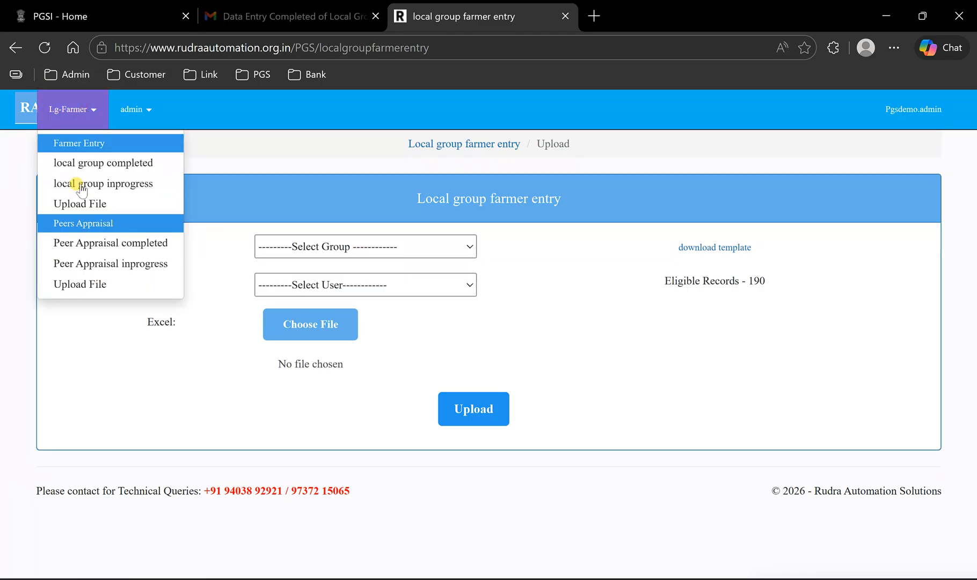
{"action": "left_click", "coordinate": [80, 202]}
{"action": "left_click", "coordinate": [410, 246]}
{"action": "left_click", "coordinate": [398, 290]}
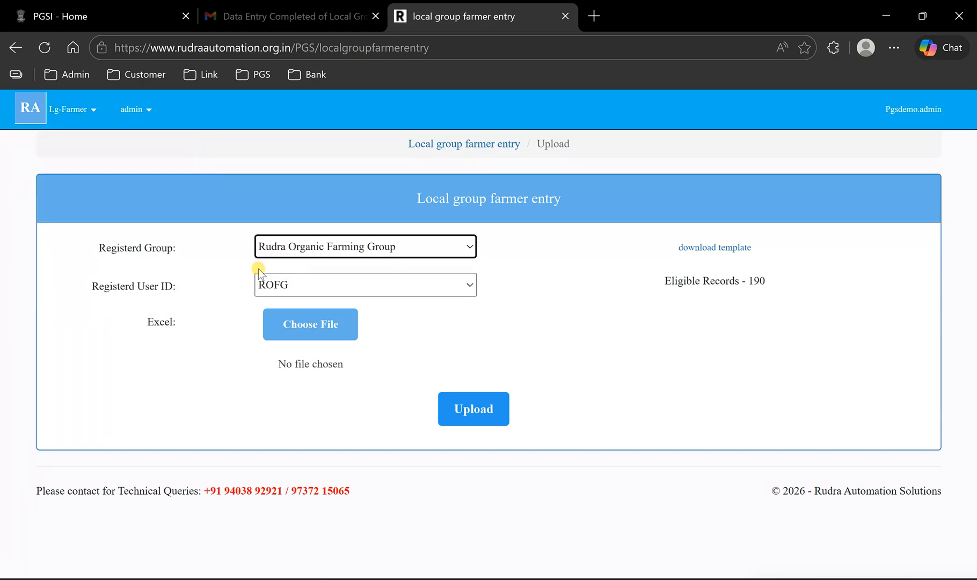
- Upload the Upload Template Excel file for the PGS-NF site and check the upload status message
{"action": "left_click", "coordinate": [322, 330]}
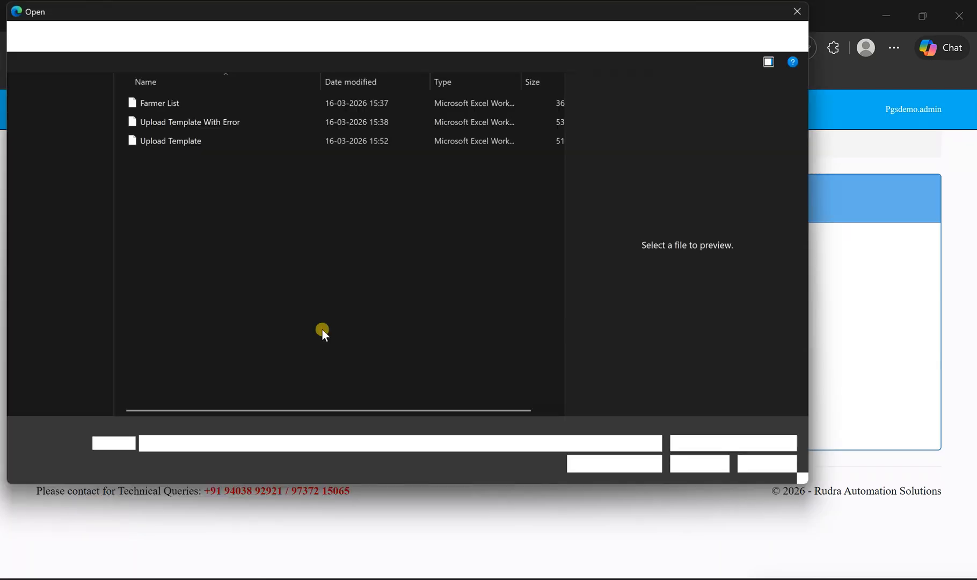
{"action": "left_click", "coordinate": [166, 142]}
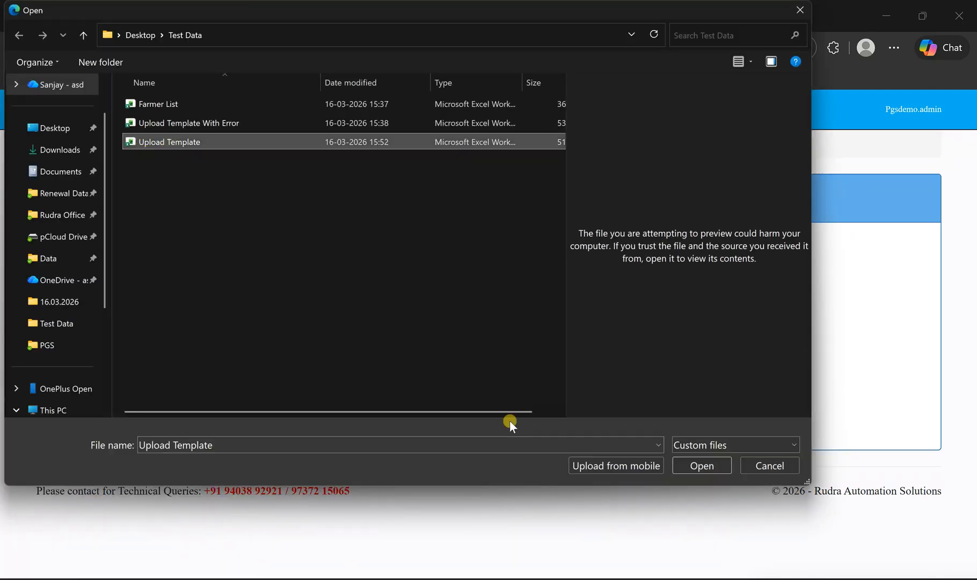
{"action": "left_click", "coordinate": [691, 467]}
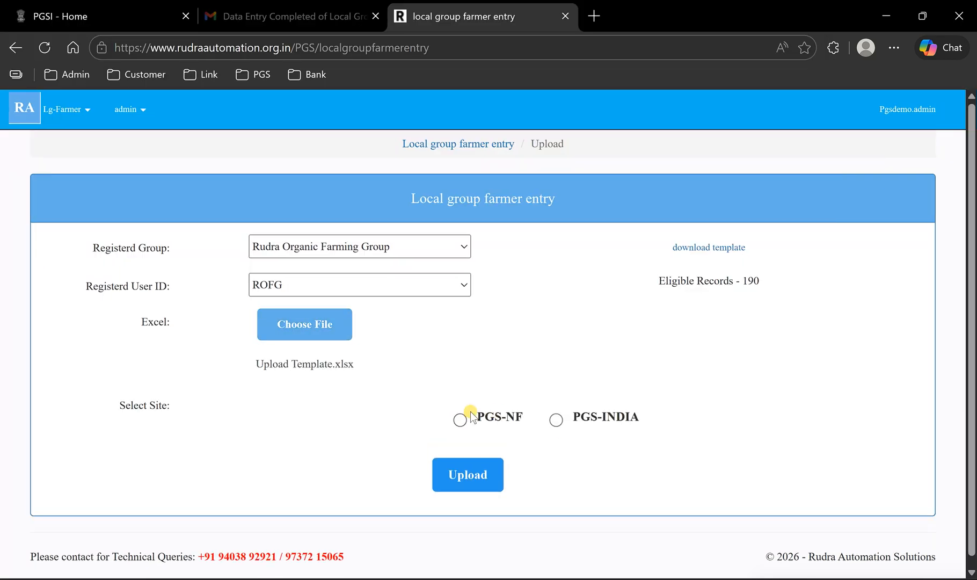
{"action": "left_click", "coordinate": [463, 421]}
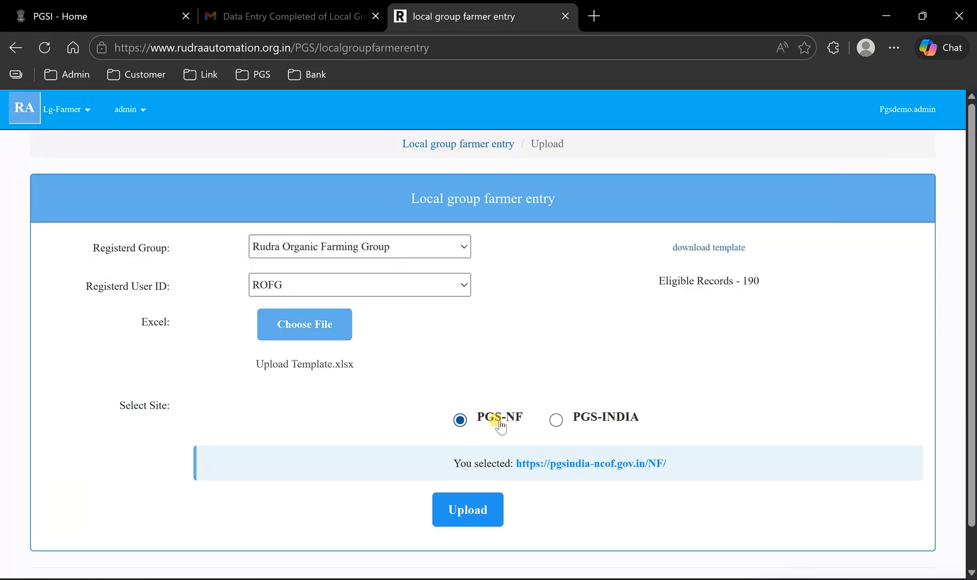
{"action": "left_click", "coordinate": [476, 508]}
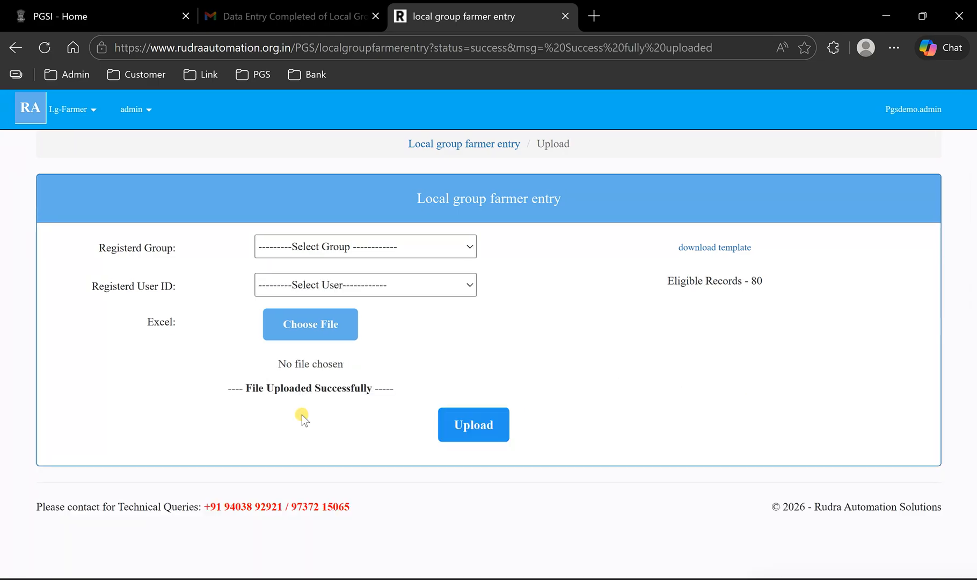
{"action": "left_click_drag", "start_coordinate": [247, 391], "coordinate": [388, 387]}
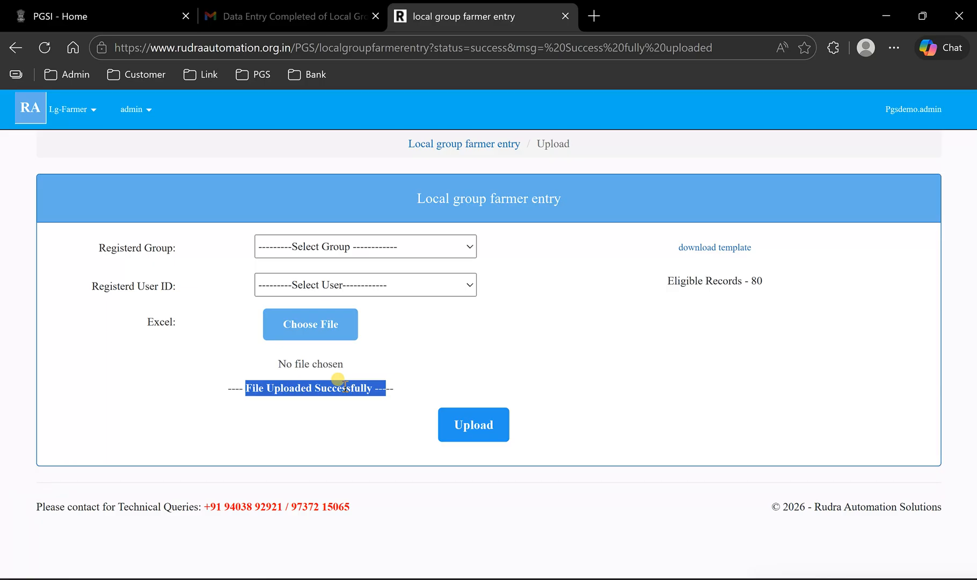
- Open the in-progress local group list and delete both Rudra Organic Farming Group batches
{"action": "left_click", "coordinate": [72, 116]}
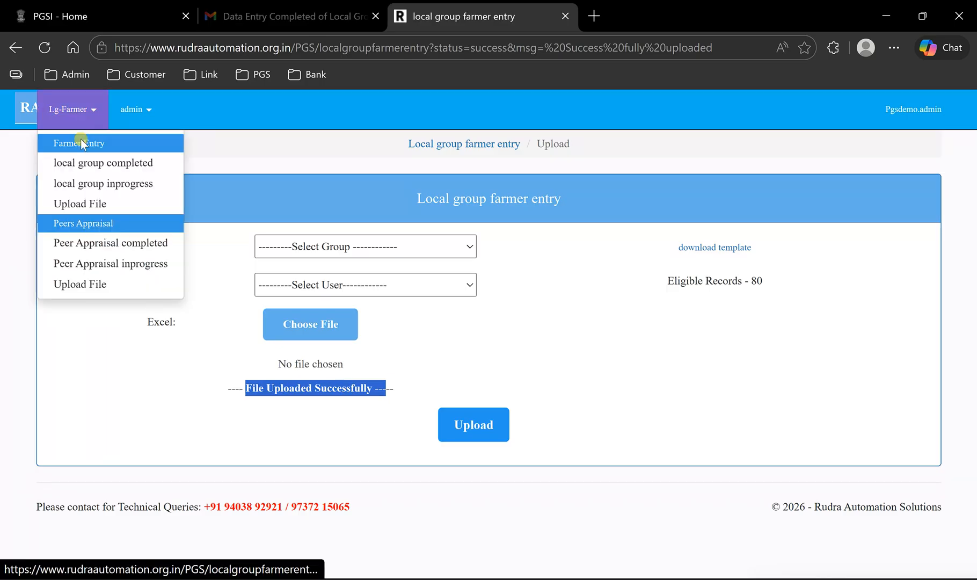
{"action": "left_click", "coordinate": [102, 186]}
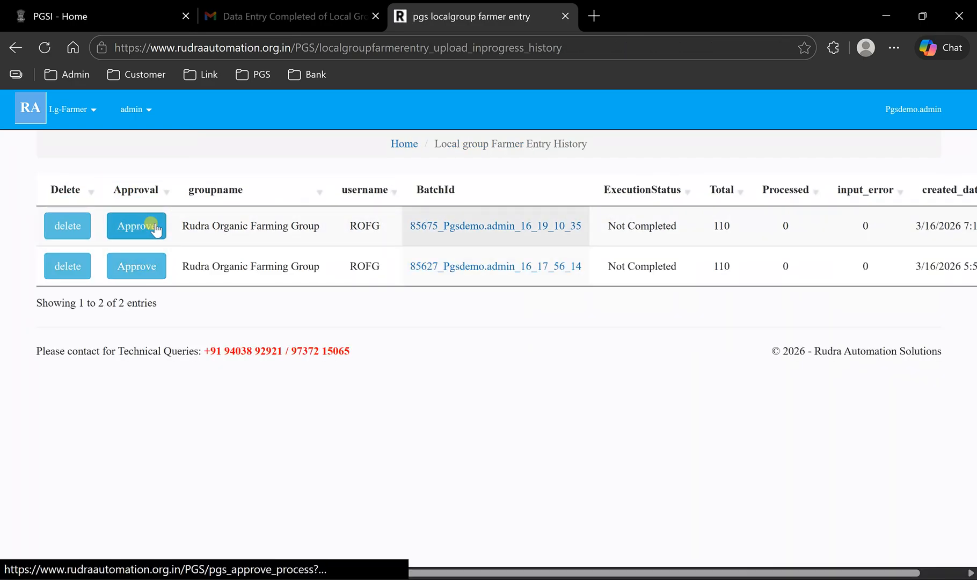
{"action": "left_click", "coordinate": [78, 229]}
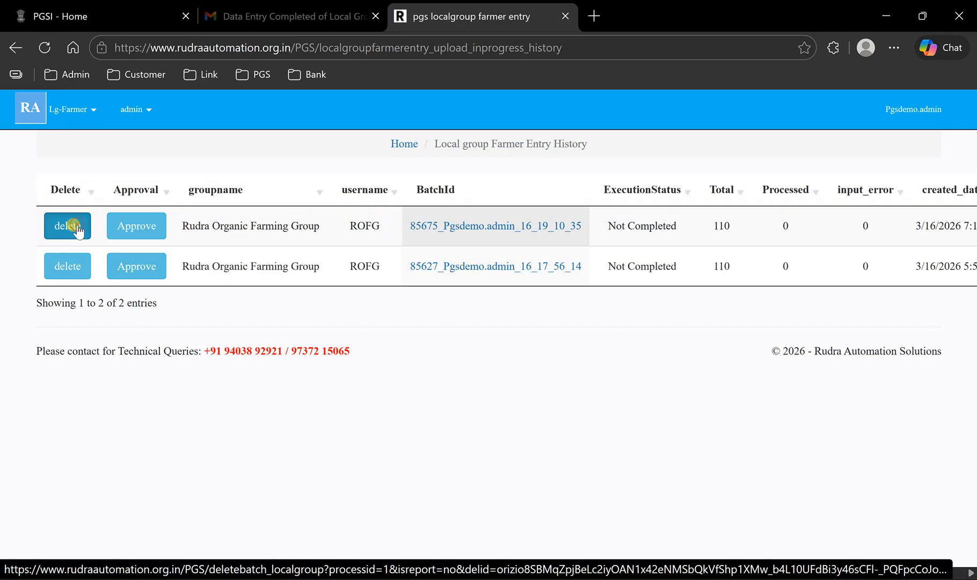
{"action": "left_click", "coordinate": [579, 163]}
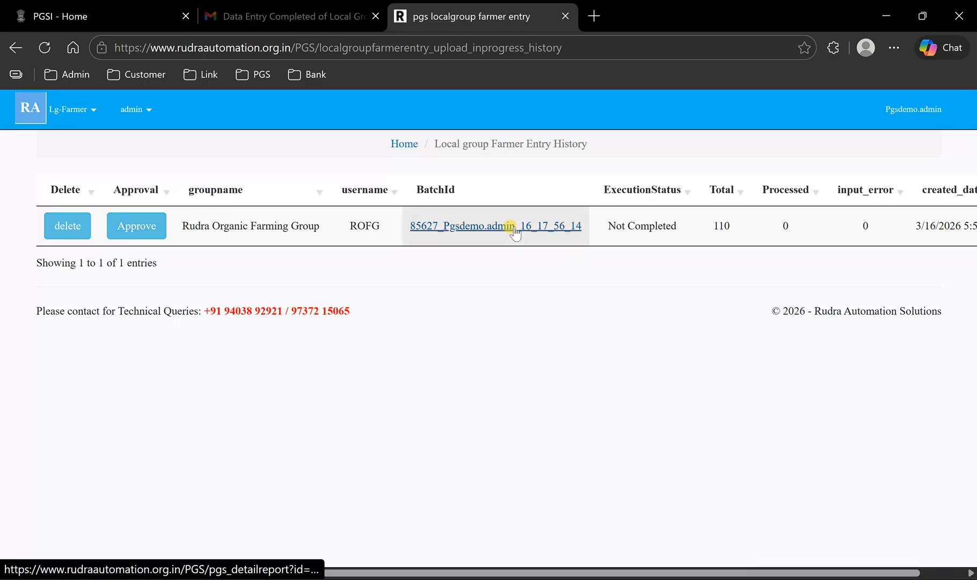
{"action": "left_click", "coordinate": [63, 222]}
{"action": "left_click", "coordinate": [595, 157]}
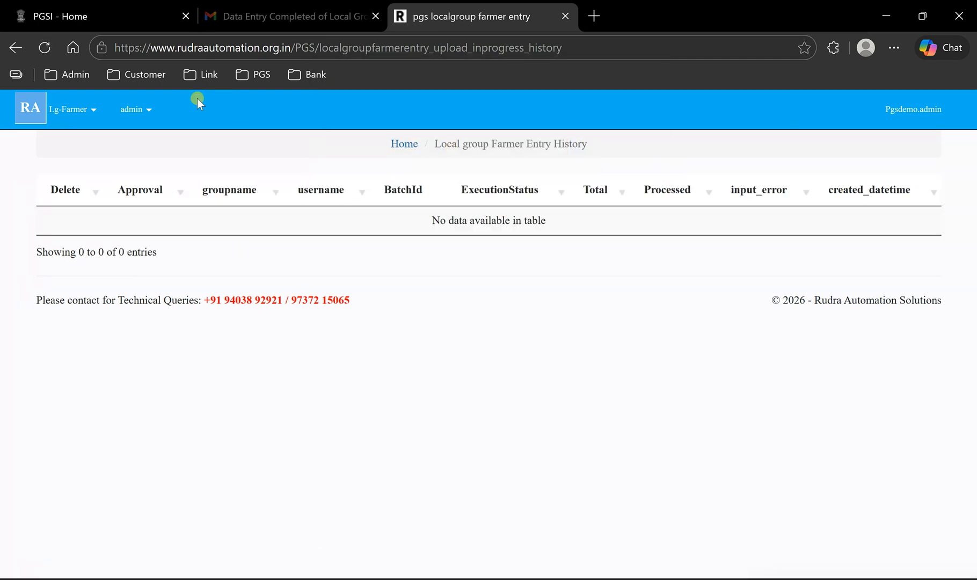
- Open the Upload Template With Error workbook from the Test Data folder in Excel
{"action": "left_click", "coordinate": [94, 109]}
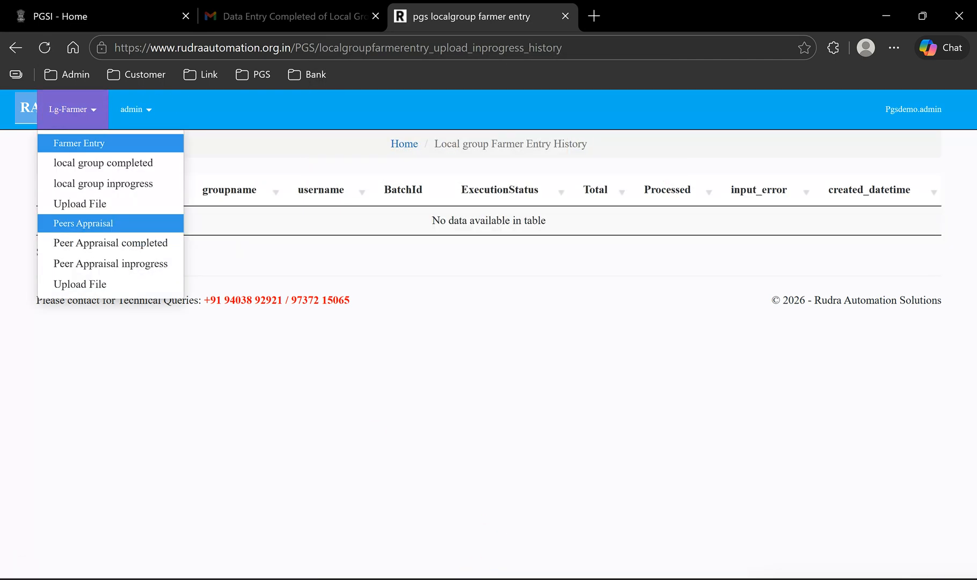
{"action": "left_click", "coordinate": [439, 572]}
{"action": "double_click", "coordinate": [241, 160]}
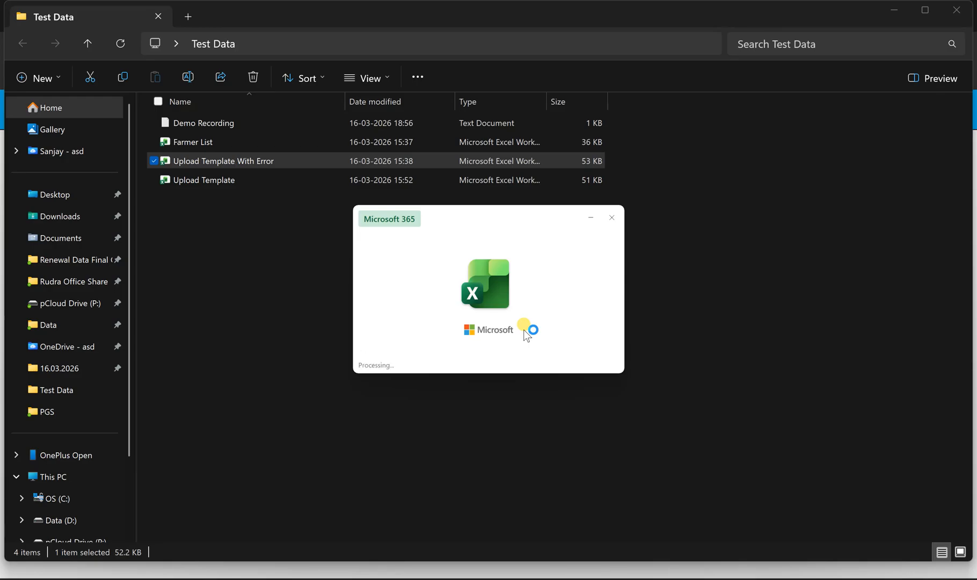
- Examine the red-marked blank cells and the remaining rows on the DATA sheet, and close the workbook
{"action": "scroll", "coordinate": [214, 263], "scroll_direction": "up", "scroll_amount": 20}
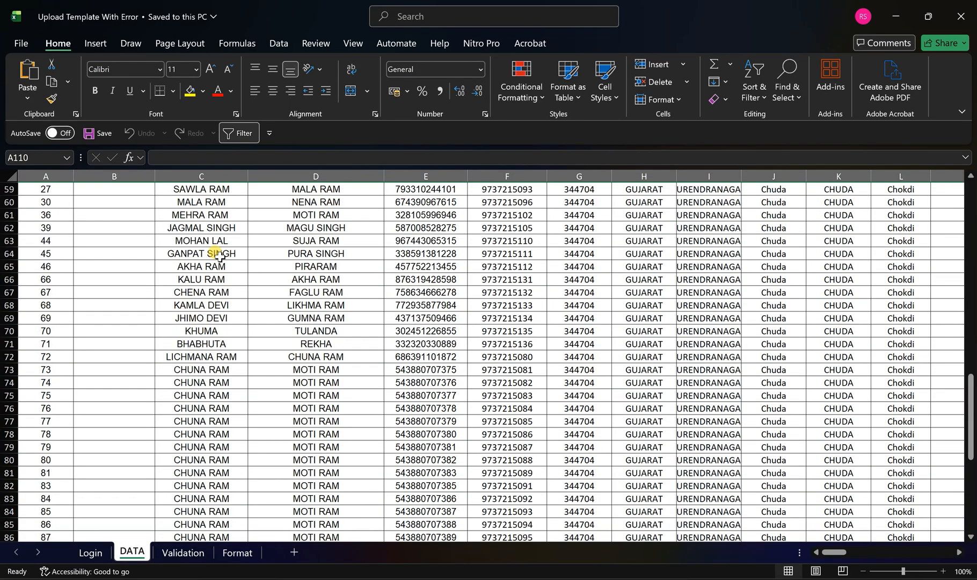
{"action": "scroll", "coordinate": [376, 320], "scroll_direction": "up", "scroll_amount": 5}
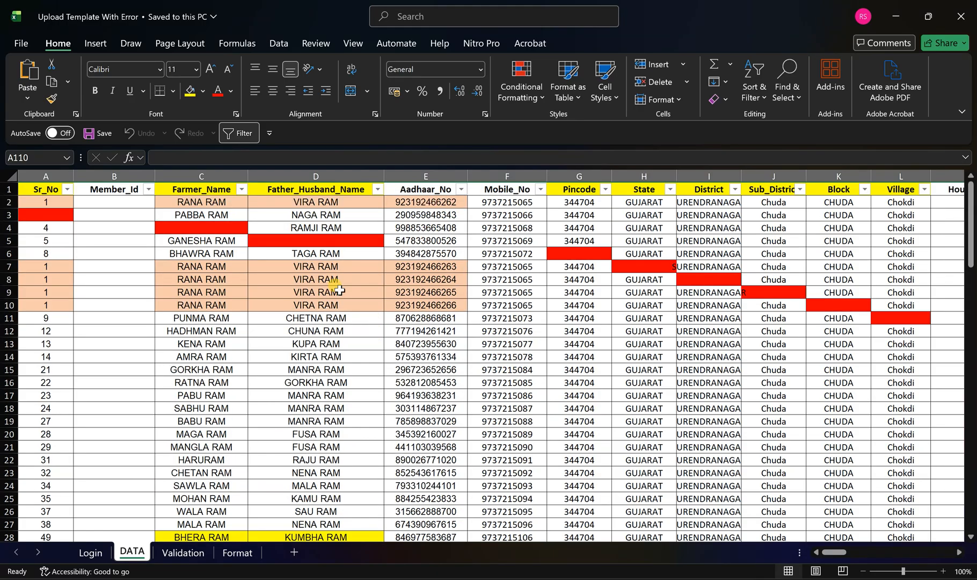
{"action": "left_click", "coordinate": [205, 229]}
{"action": "left_click", "coordinate": [40, 226]}
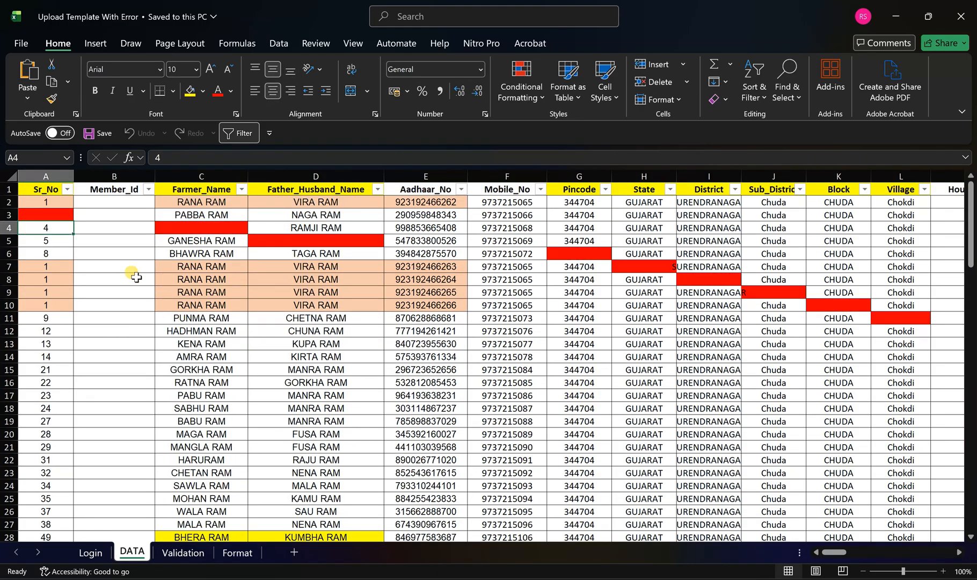
{"action": "left_click", "coordinate": [361, 250]}
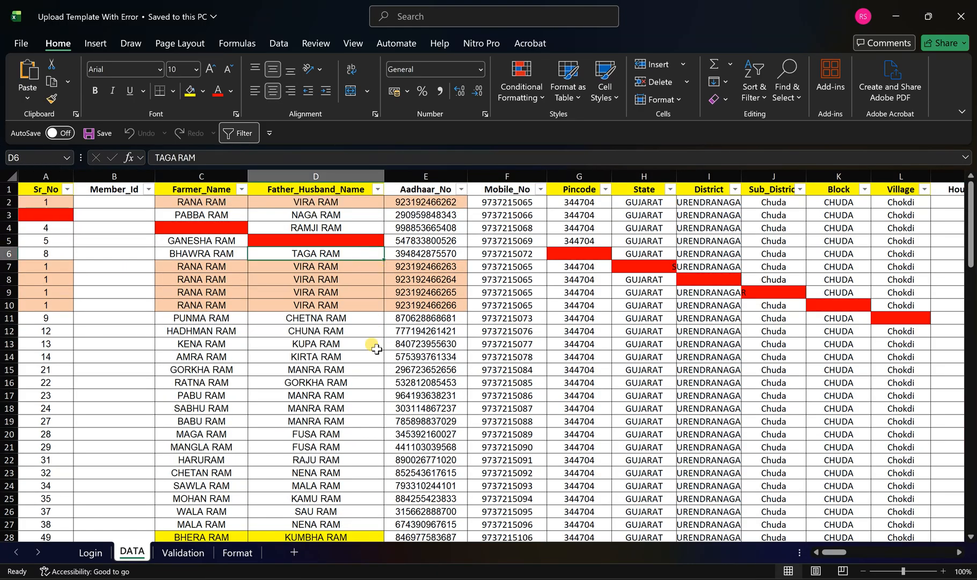
{"action": "left_click_drag", "start_coordinate": [641, 267], "coordinate": [908, 339]}
{"action": "scroll", "coordinate": [663, 389], "scroll_direction": "down", "scroll_amount": 14}
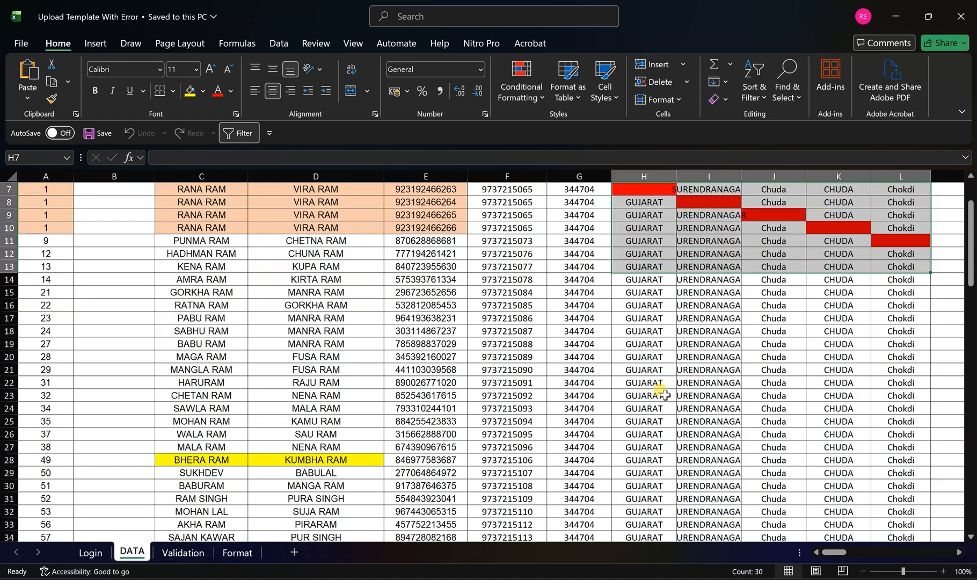
{"action": "scroll", "coordinate": [665, 395], "scroll_direction": "down", "scroll_amount": 16}
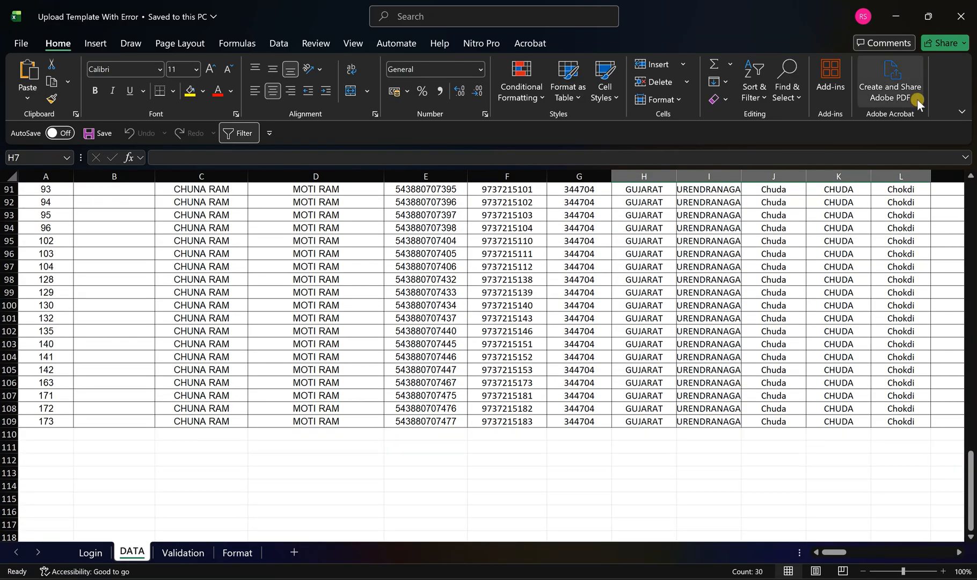
{"action": "left_click", "coordinate": [964, 16]}
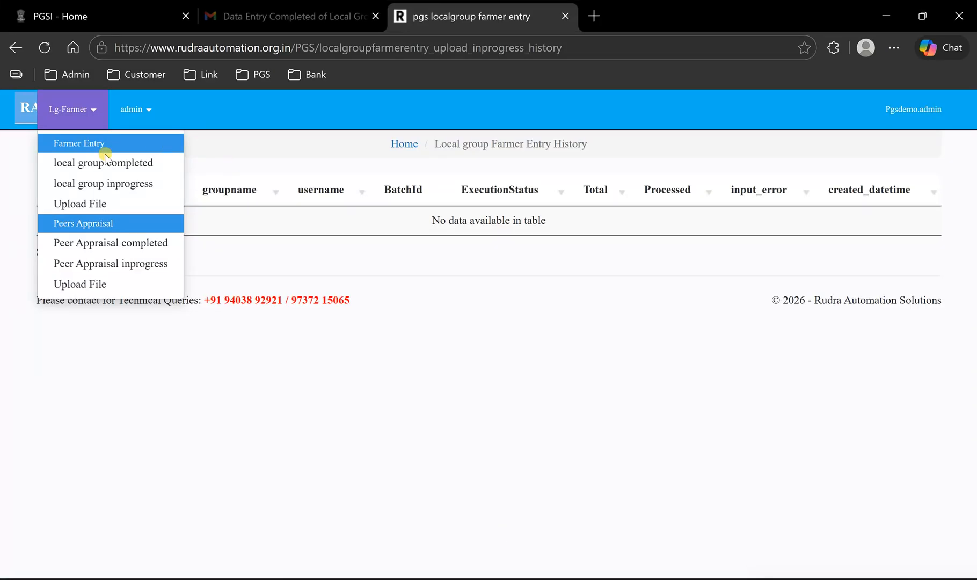
- On the farmer entry upload page, choose Rudra Organic Farming Group and attach the Upload Template With Error file
{"action": "left_click", "coordinate": [70, 203]}
{"action": "left_click", "coordinate": [368, 242]}
{"action": "left_click", "coordinate": [357, 290]}
{"action": "left_click", "coordinate": [334, 320]}
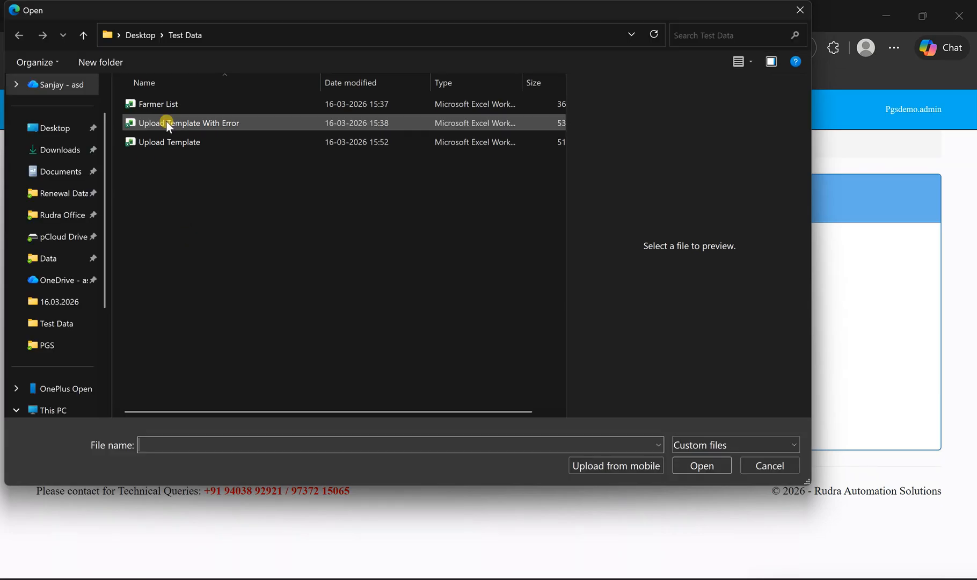
{"action": "left_click", "coordinate": [167, 123]}
{"action": "left_click", "coordinate": [702, 466]}
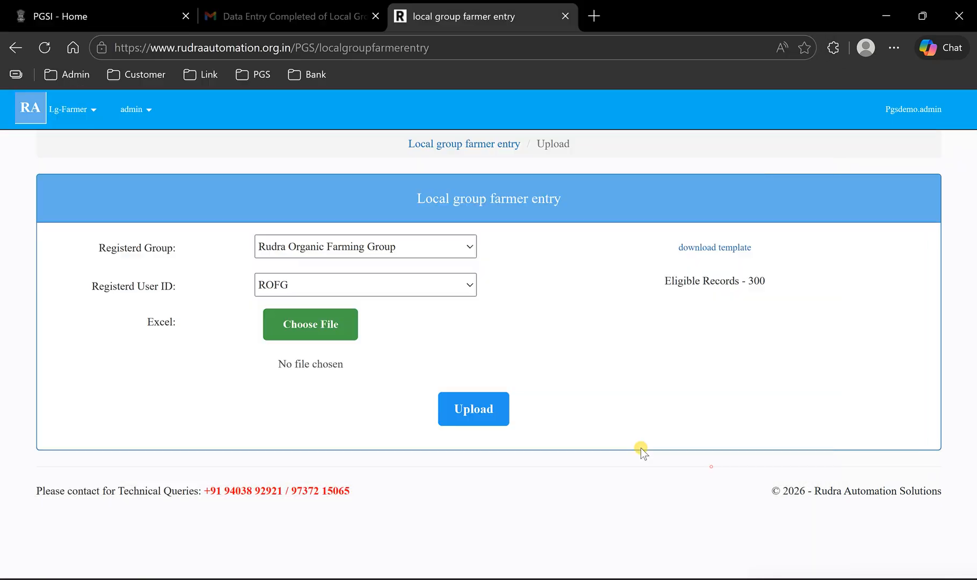
- Select PGS-NF as the target site and upload the Upload Template With Error file
{"action": "left_click", "coordinate": [461, 419]}
{"action": "left_click", "coordinate": [469, 505]}
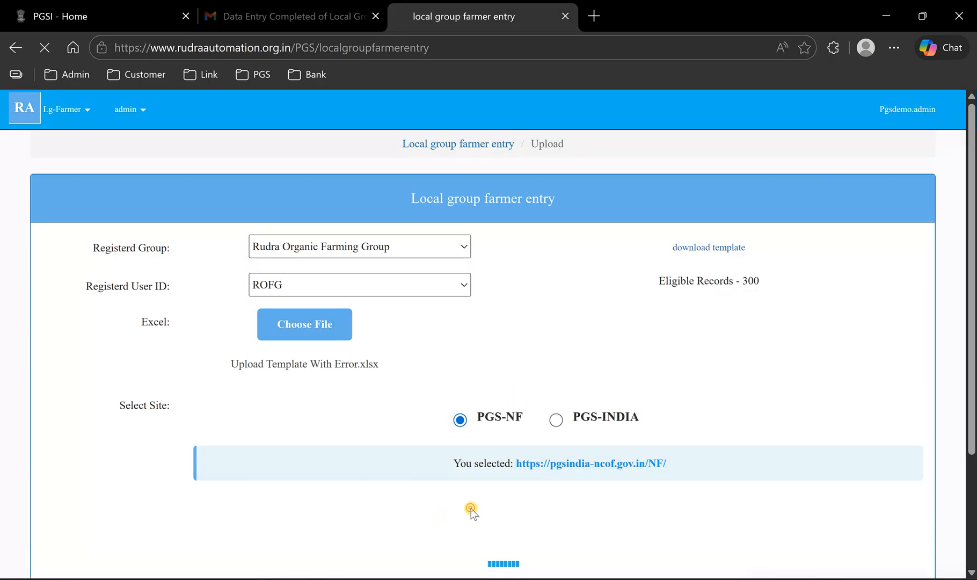
{"action": "left_click_drag", "start_coordinate": [396, 388], "coordinate": [240, 387]}
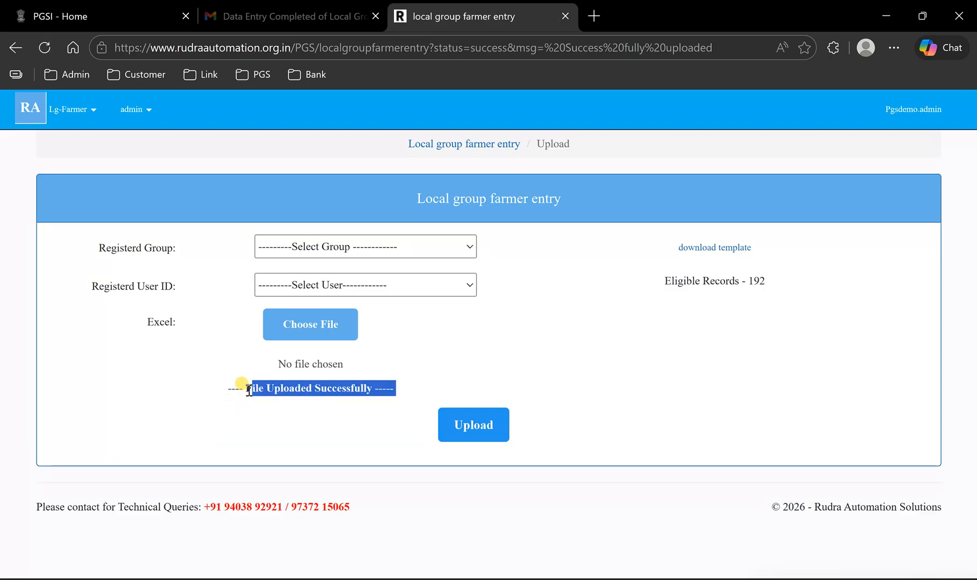
- Open the in-progress local group list, check the batch's input error count, and open its detailed report
{"action": "left_click", "coordinate": [90, 110]}
{"action": "left_click", "coordinate": [91, 184]}
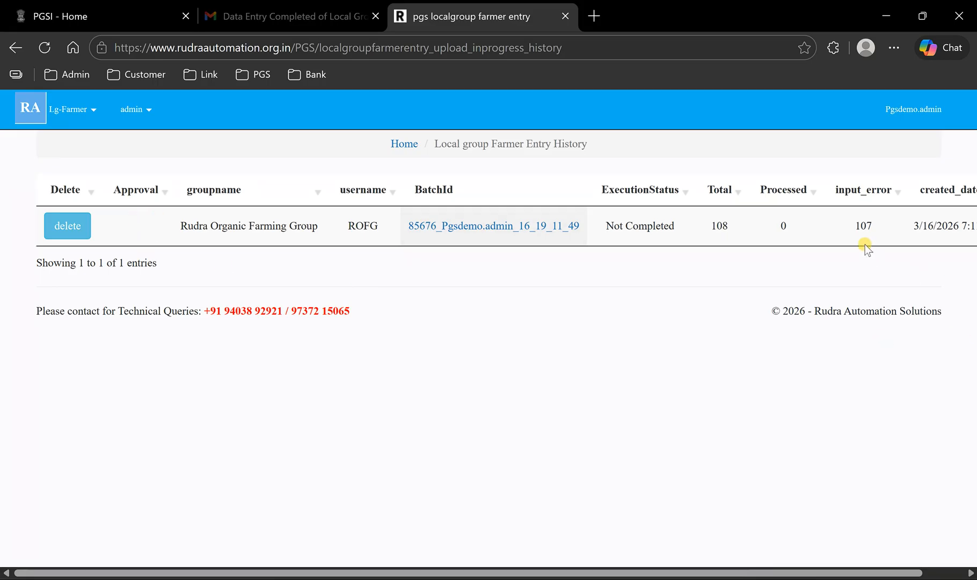
{"action": "double_click", "coordinate": [863, 226]}
{"action": "left_click", "coordinate": [468, 226]}
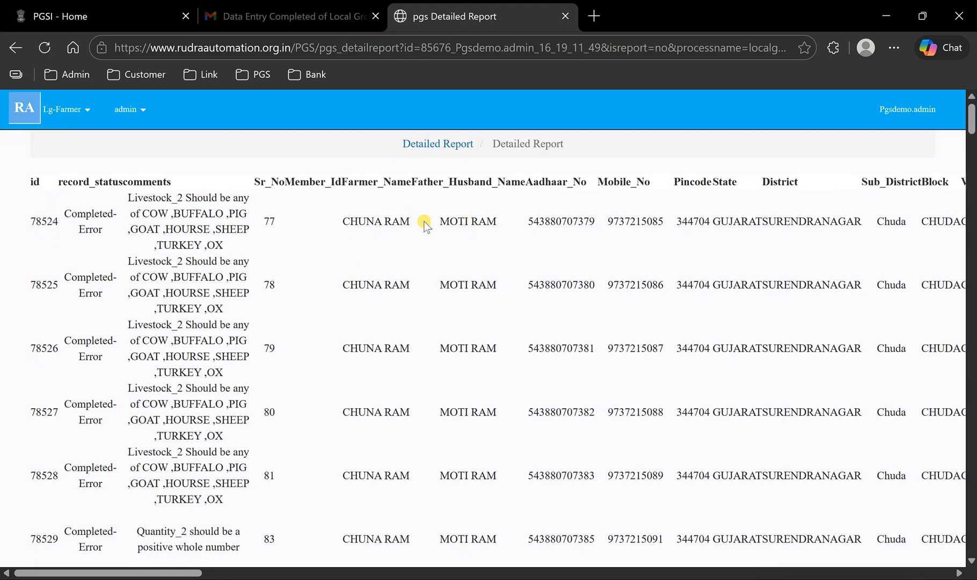
- Examine the record statuses and validation comments for the records on the first page of the detailed report
{"action": "left_click_drag", "start_coordinate": [94, 251], "coordinate": [163, 257]}
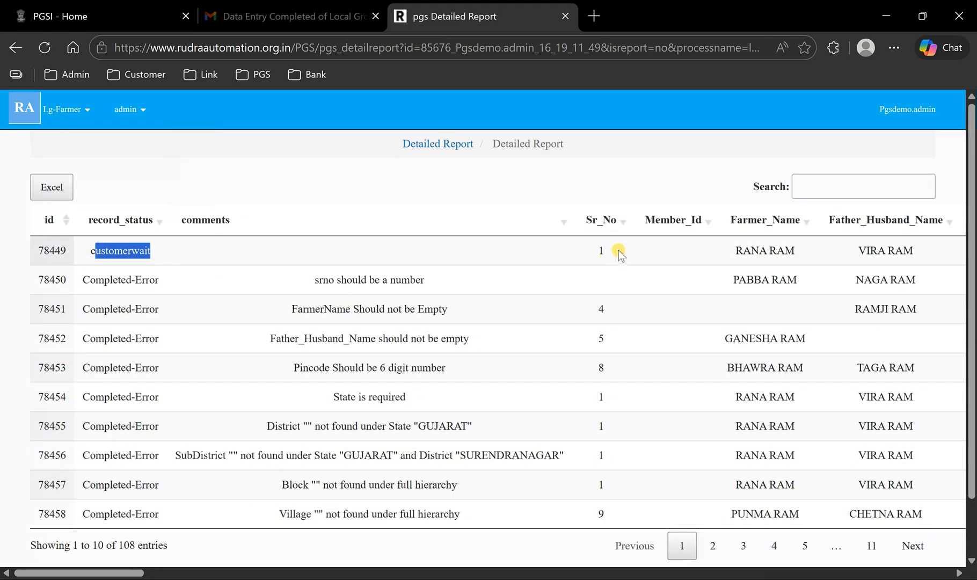
{"action": "scroll", "coordinate": [619, 250], "scroll_direction": "down", "scroll_amount": 1}
{"action": "left_click_drag", "start_coordinate": [95, 214], "coordinate": [151, 215]}
{"action": "left_click_drag", "start_coordinate": [321, 214], "coordinate": [420, 216]}
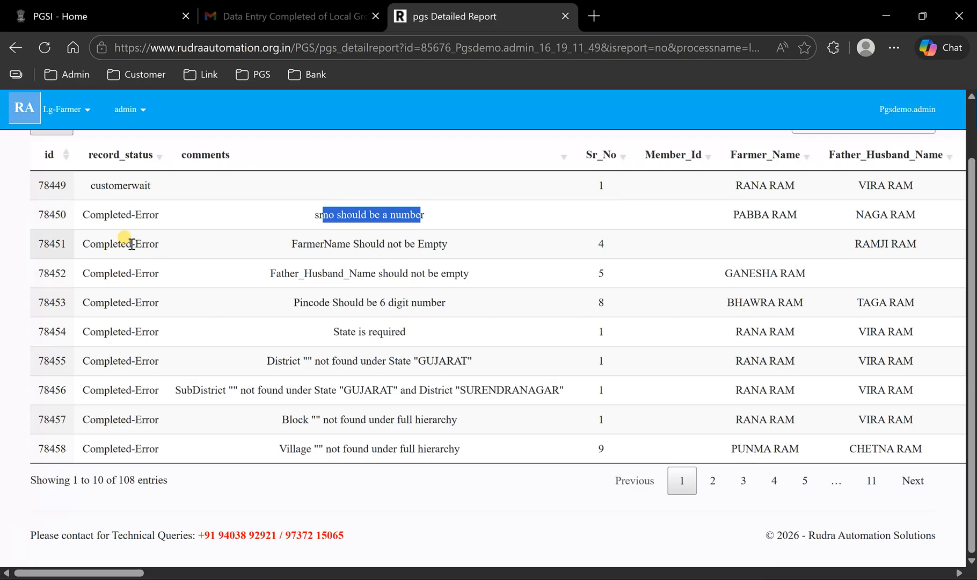
{"action": "left_click_drag", "start_coordinate": [130, 244], "coordinate": [167, 245]}
{"action": "left_click_drag", "start_coordinate": [320, 244], "coordinate": [401, 245]}
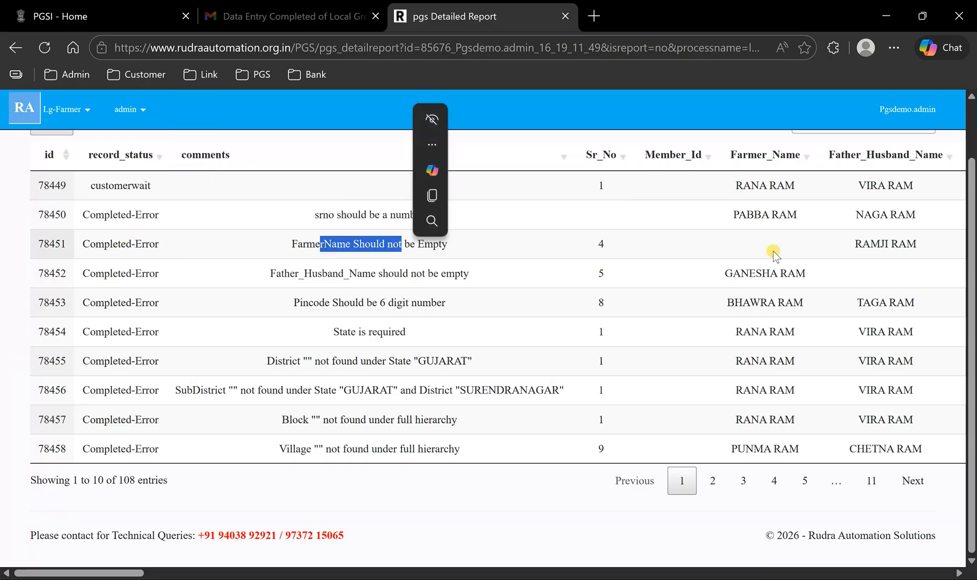
{"action": "left_click_drag", "start_coordinate": [103, 274], "coordinate": [171, 274]}
{"action": "left_click_drag", "start_coordinate": [291, 274], "coordinate": [440, 273]}
{"action": "left_click_drag", "start_coordinate": [325, 244], "coordinate": [350, 244]}
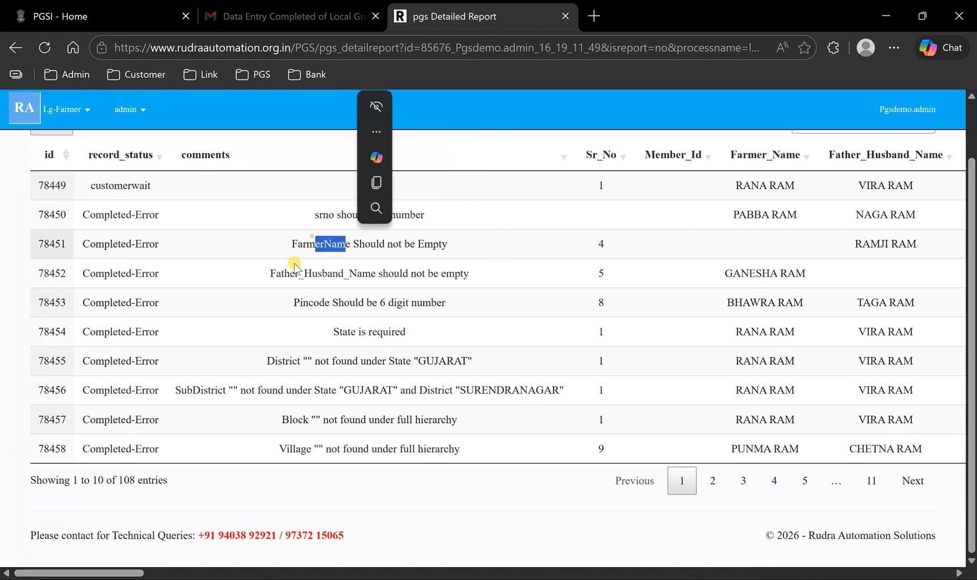
{"action": "left_click_drag", "start_coordinate": [294, 273], "coordinate": [380, 274]}
{"action": "left_click_drag", "start_coordinate": [298, 302], "coordinate": [452, 310]}
{"action": "left_click_drag", "start_coordinate": [336, 332], "coordinate": [399, 331]}
{"action": "left_click_drag", "start_coordinate": [286, 361], "coordinate": [460, 364]}
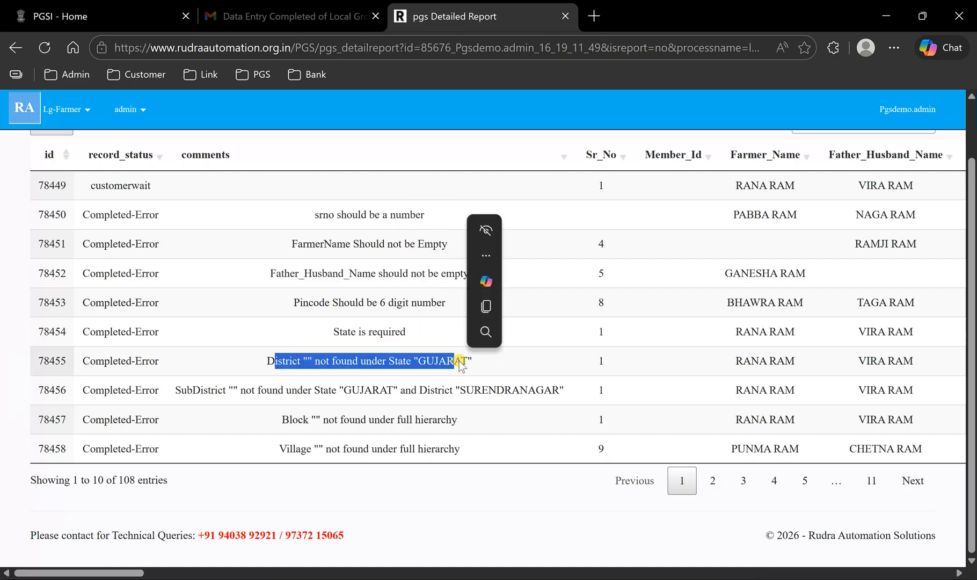
- Page through the rest of the detailed report up to page 11 to review the remaining error comments
{"action": "left_click", "coordinate": [913, 490]}
{"action": "left_click", "coordinate": [913, 486]}
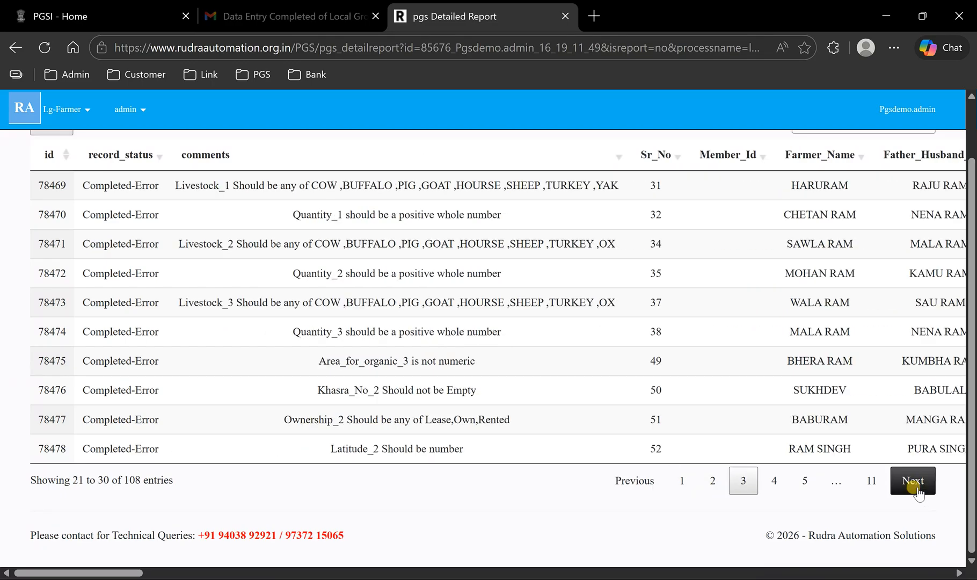
{"action": "left_click", "coordinate": [916, 489]}
{"action": "left_click", "coordinate": [916, 489]}
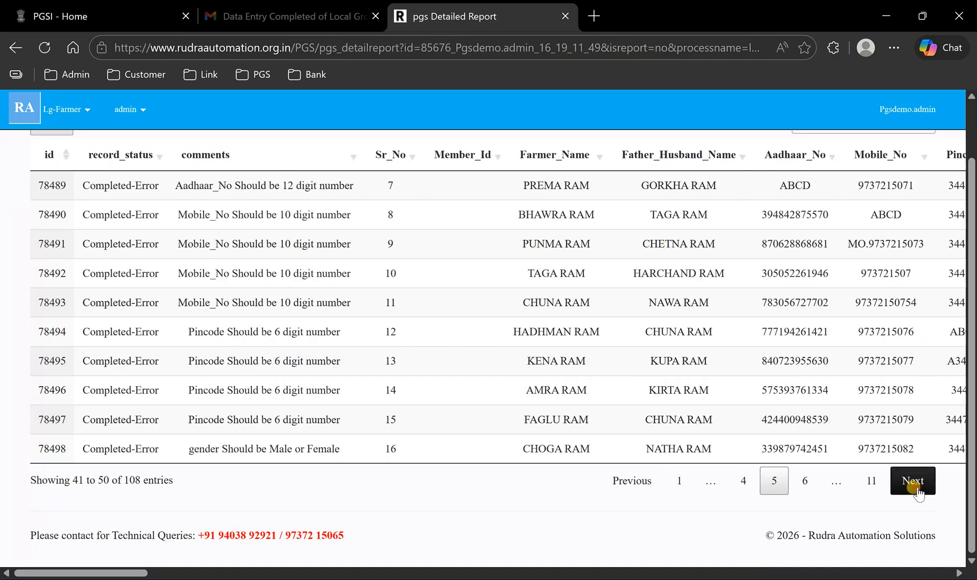
{"action": "left_click", "coordinate": [917, 489]}
{"action": "left_click", "coordinate": [918, 489]}
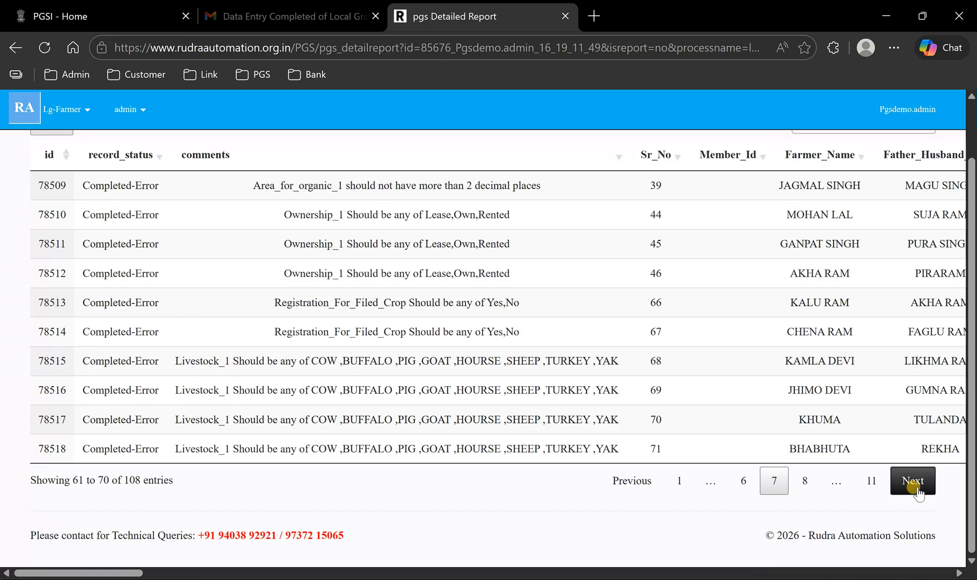
{"action": "left_click", "coordinate": [918, 489]}
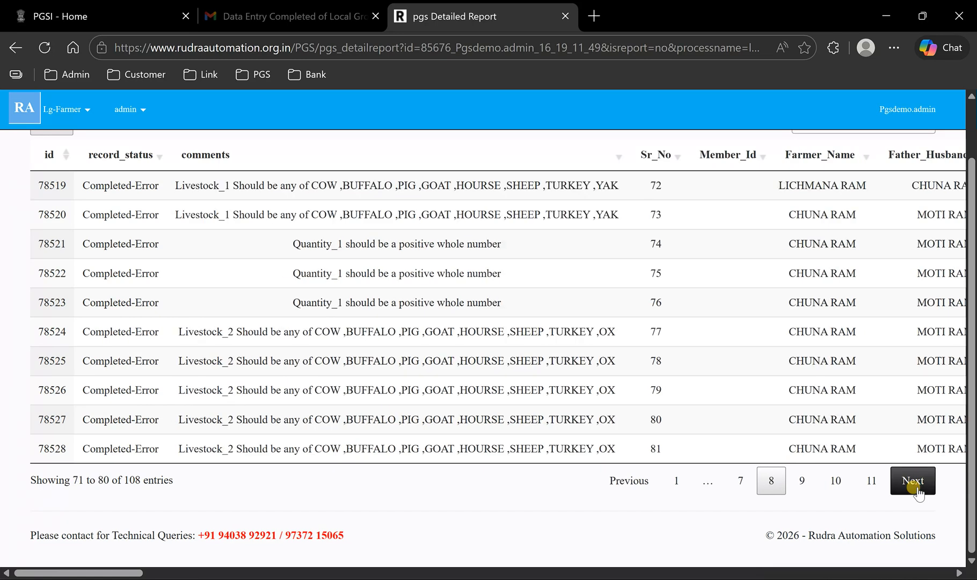
{"action": "left_click", "coordinate": [917, 489]}
{"action": "left_click", "coordinate": [917, 488]}
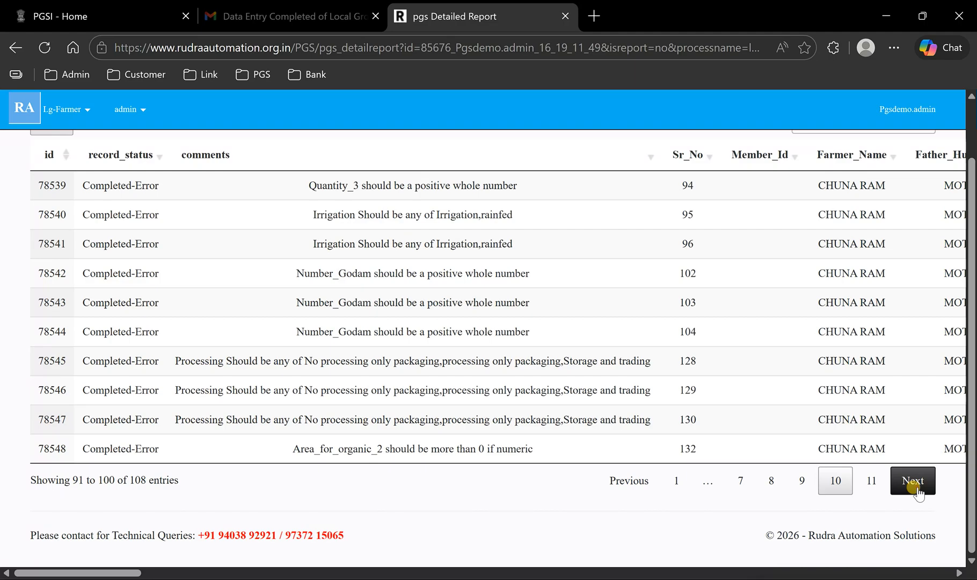
{"action": "left_click", "coordinate": [917, 488]}
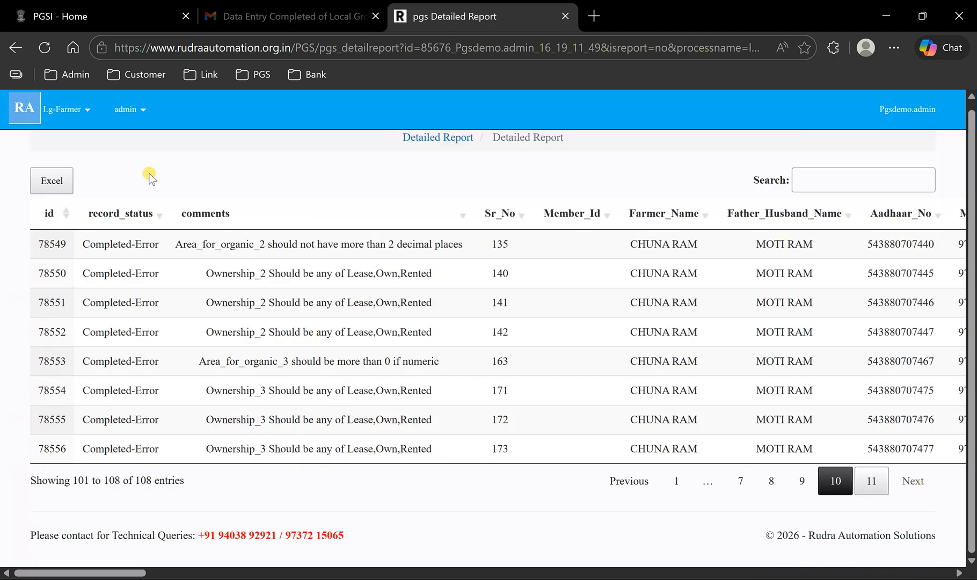
- Return to the in-progress local group list and delete the Rudra Organic Farming Group batch that contains input errors
{"action": "left_click", "coordinate": [68, 110]}
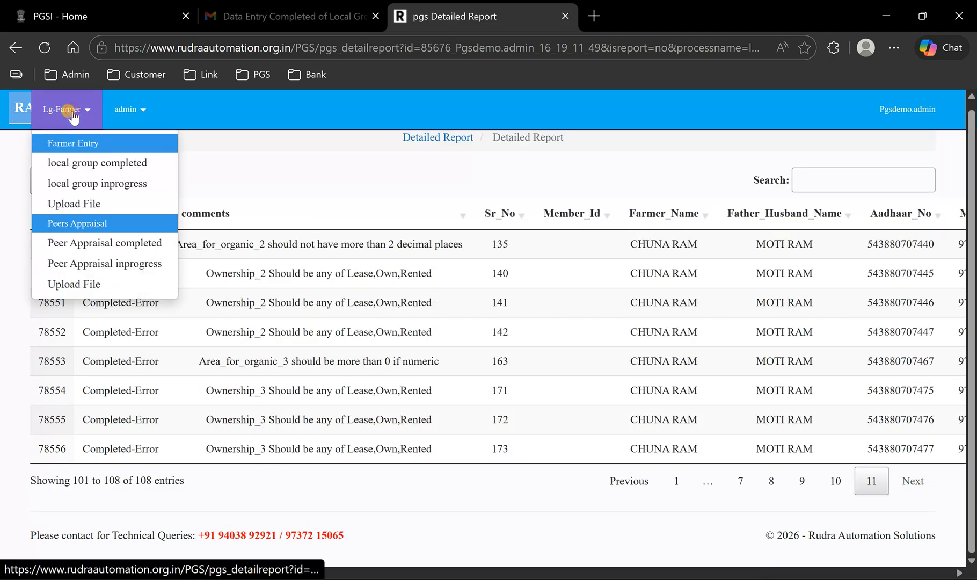
{"action": "left_click", "coordinate": [88, 185]}
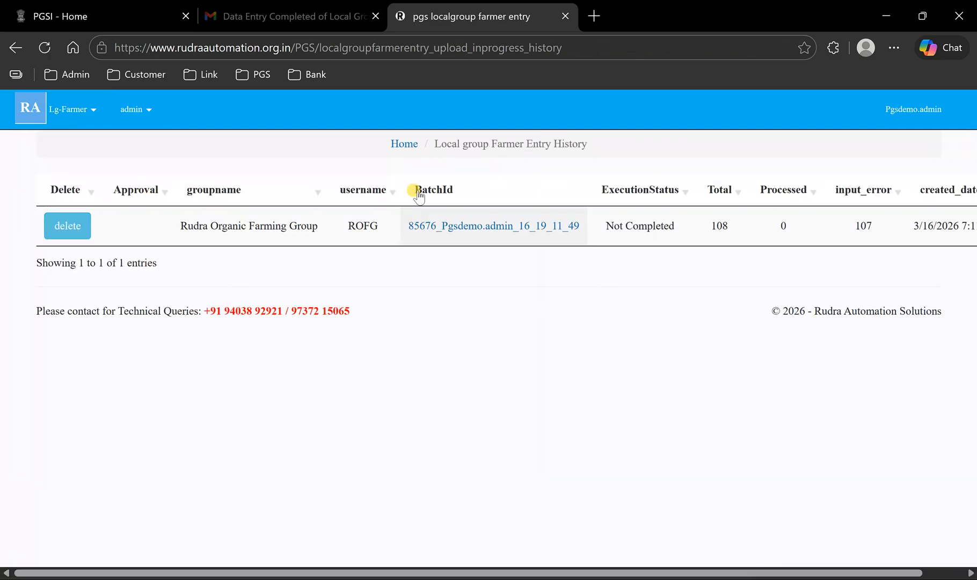
{"action": "left_click", "coordinate": [70, 228]}
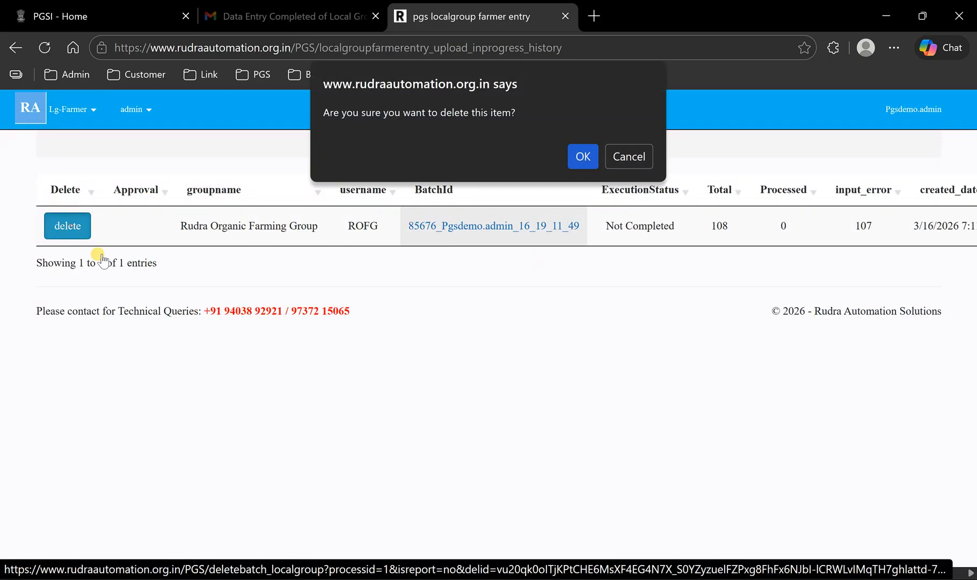
{"action": "left_click", "coordinate": [583, 156]}
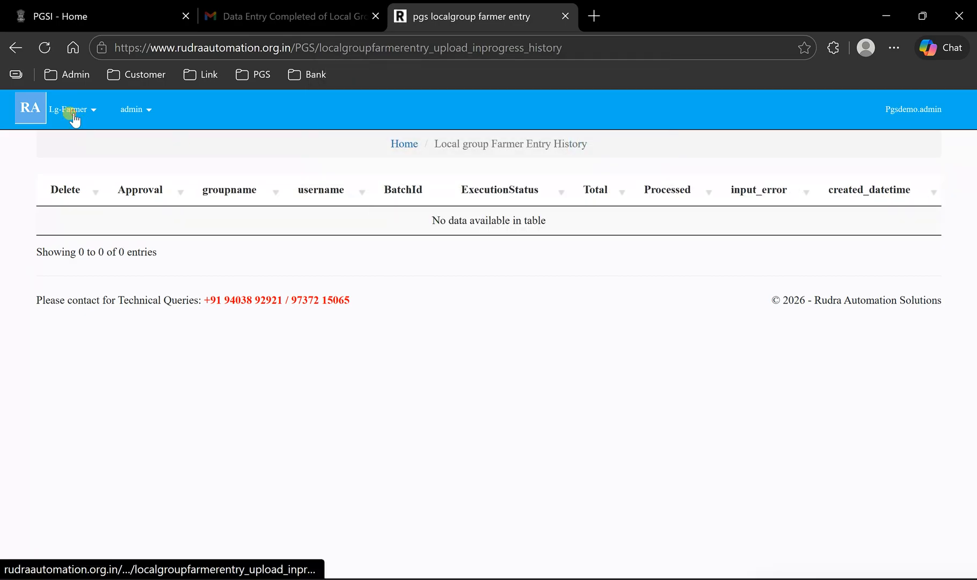
- On the farmer entry upload page, upload the Upload Template file for Rudra Organic Farming Group to the PGS-NF site
{"action": "left_click", "coordinate": [69, 110]}
{"action": "left_click", "coordinate": [79, 204]}
{"action": "left_click", "coordinate": [375, 249]}
{"action": "left_click", "coordinate": [363, 299]}
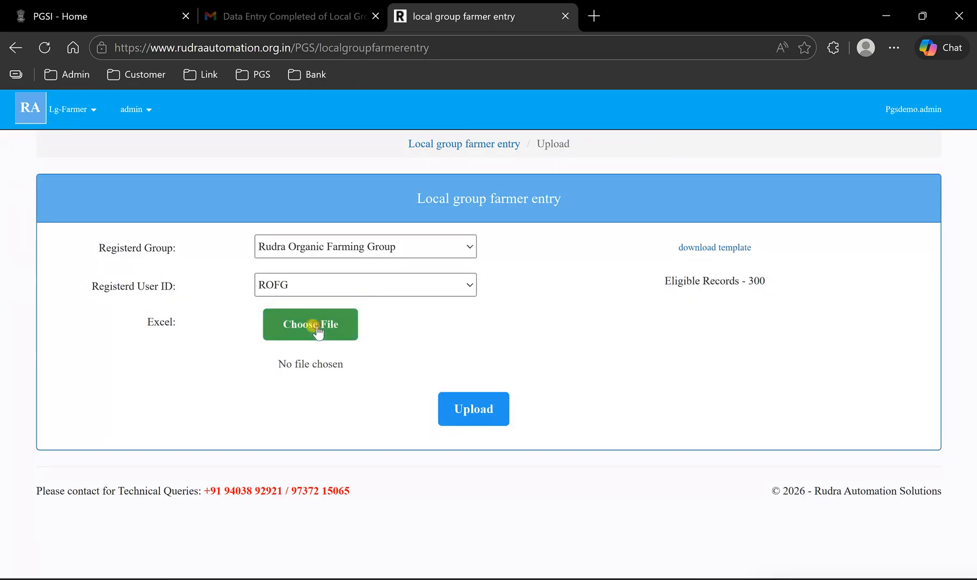
{"action": "left_click", "coordinate": [317, 325]}
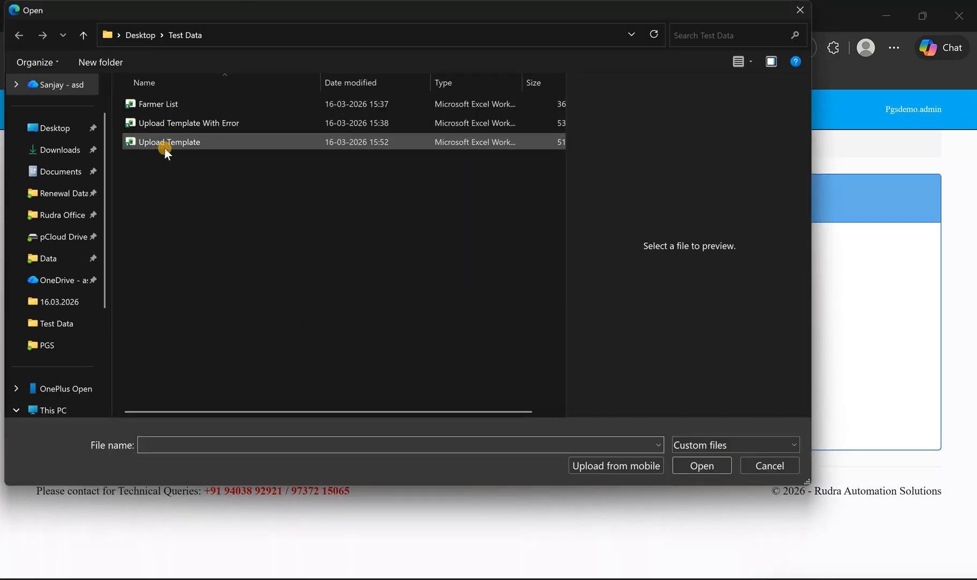
{"action": "left_click", "coordinate": [164, 143]}
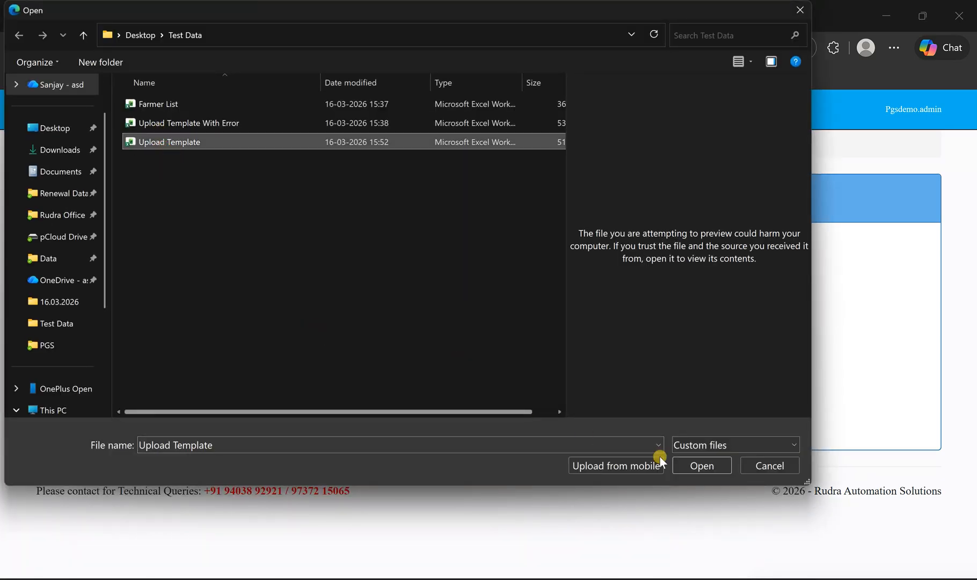
{"action": "left_click", "coordinate": [702, 465]}
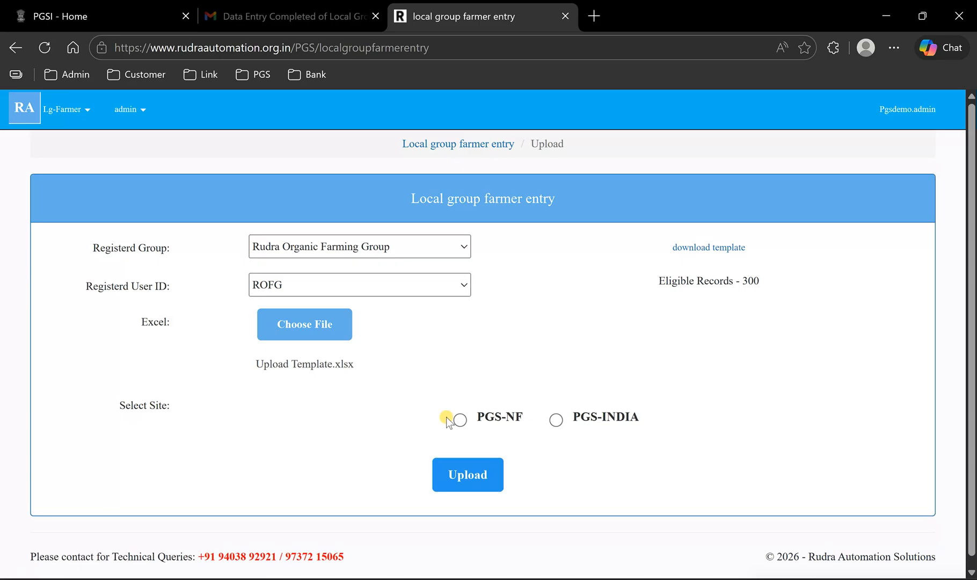
{"action": "left_click", "coordinate": [460, 420]}
{"action": "left_click", "coordinate": [456, 505]}
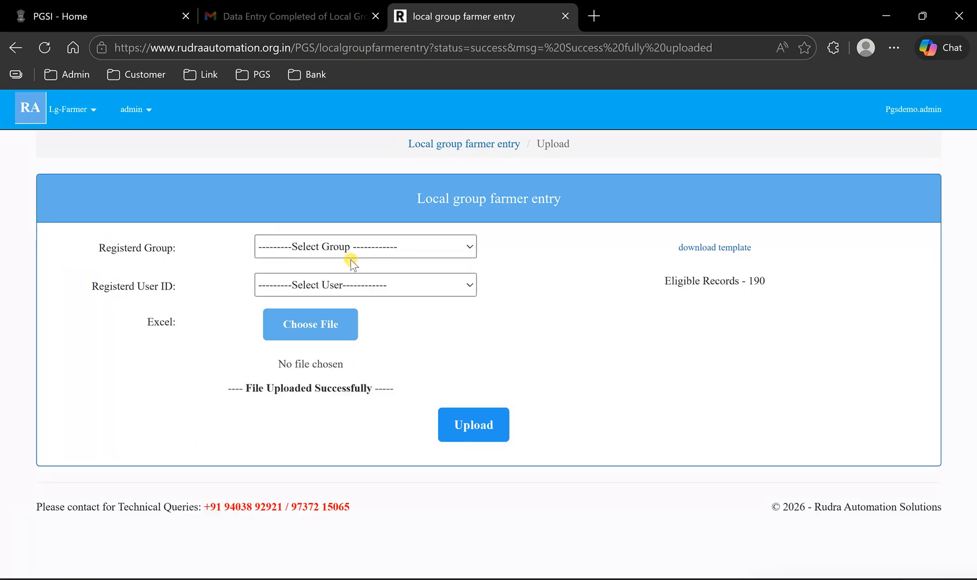
- Open the in-progress local group list and check the new batch's total and processed counts
{"action": "left_click", "coordinate": [90, 104]}
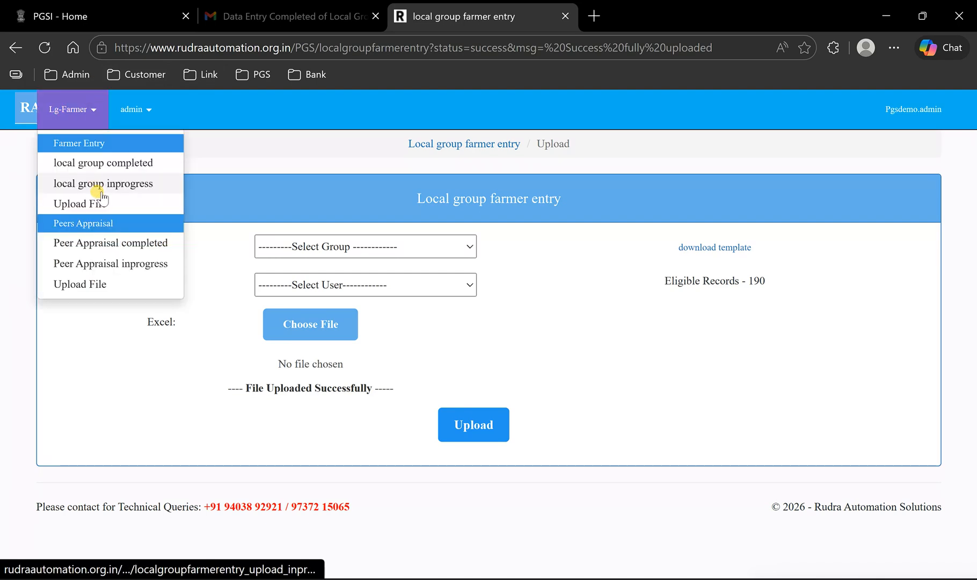
{"action": "left_click", "coordinate": [102, 187]}
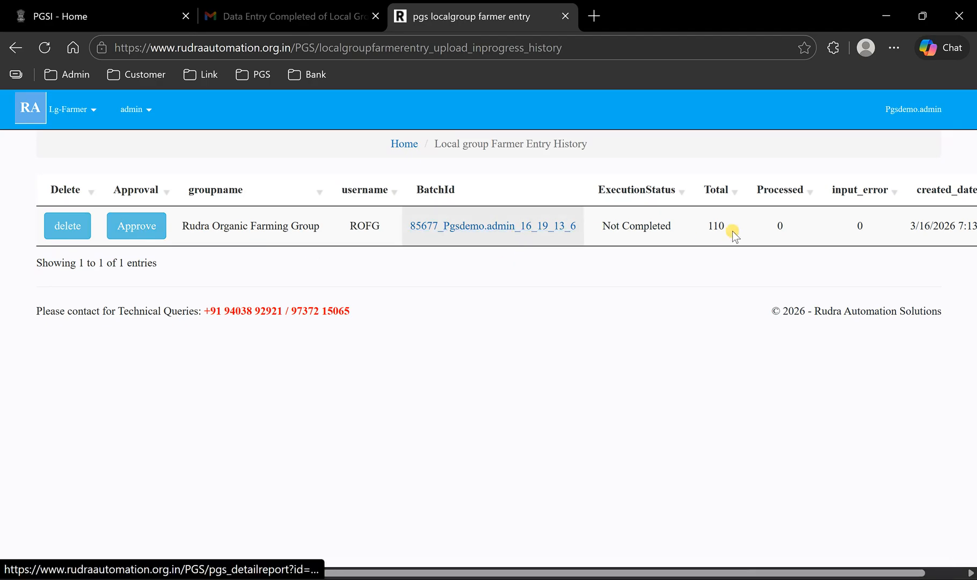
{"action": "left_click_drag", "start_coordinate": [708, 220], "coordinate": [737, 241]}
{"action": "left_click", "coordinate": [787, 224]}
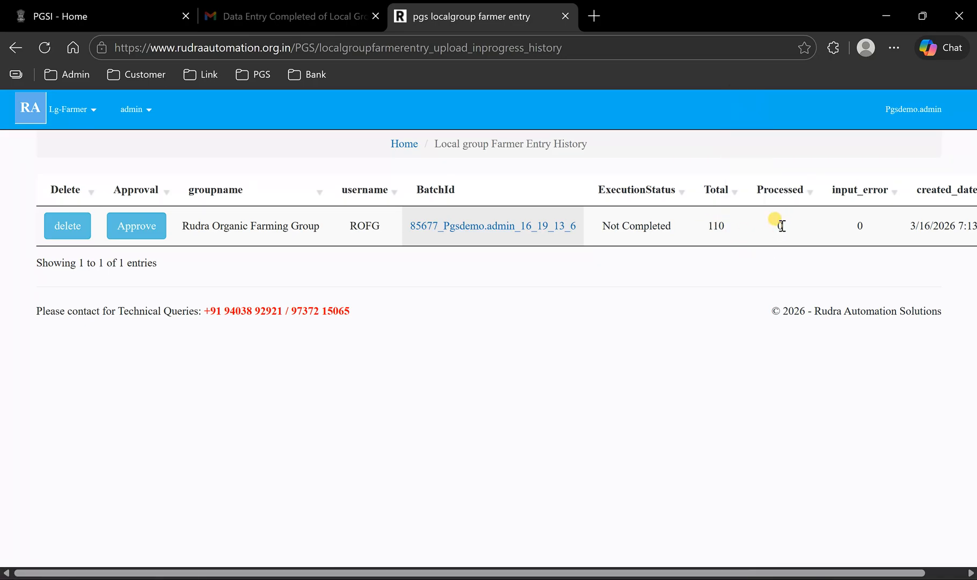
- Check the record status in the new batch's detailed report and return to the in-progress list
{"action": "left_click", "coordinate": [491, 224]}
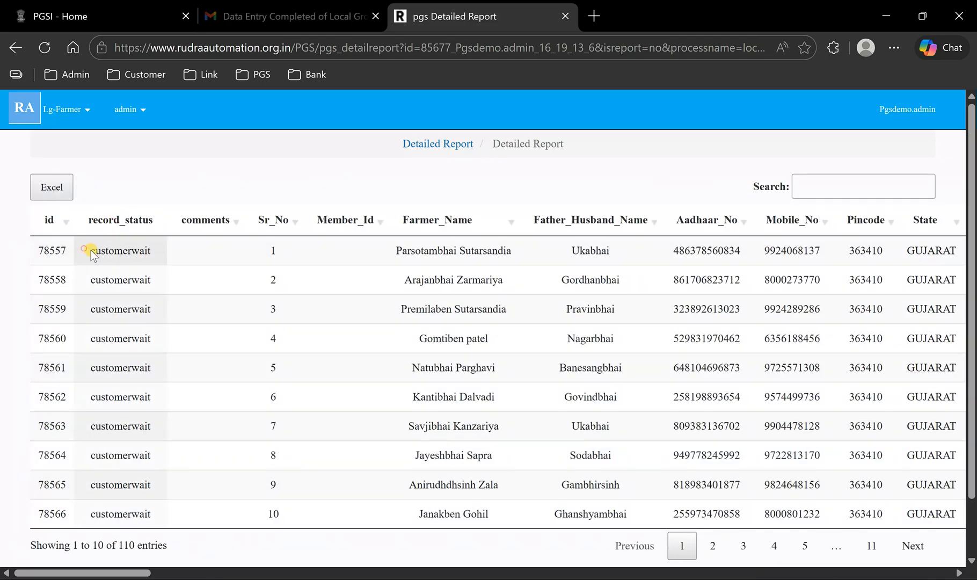
{"action": "left_click_drag", "start_coordinate": [85, 252], "coordinate": [180, 257]}
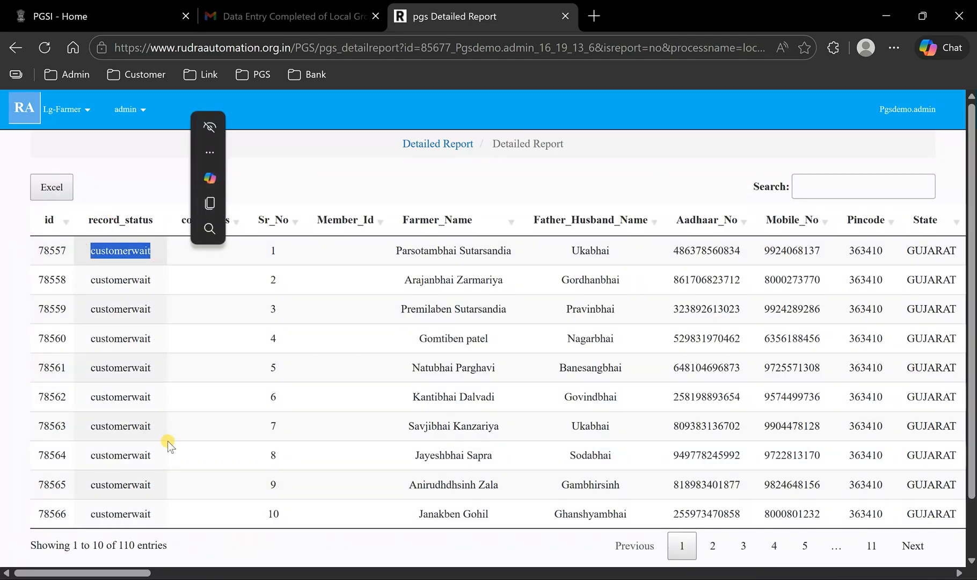
{"action": "left_click", "coordinate": [15, 47]}
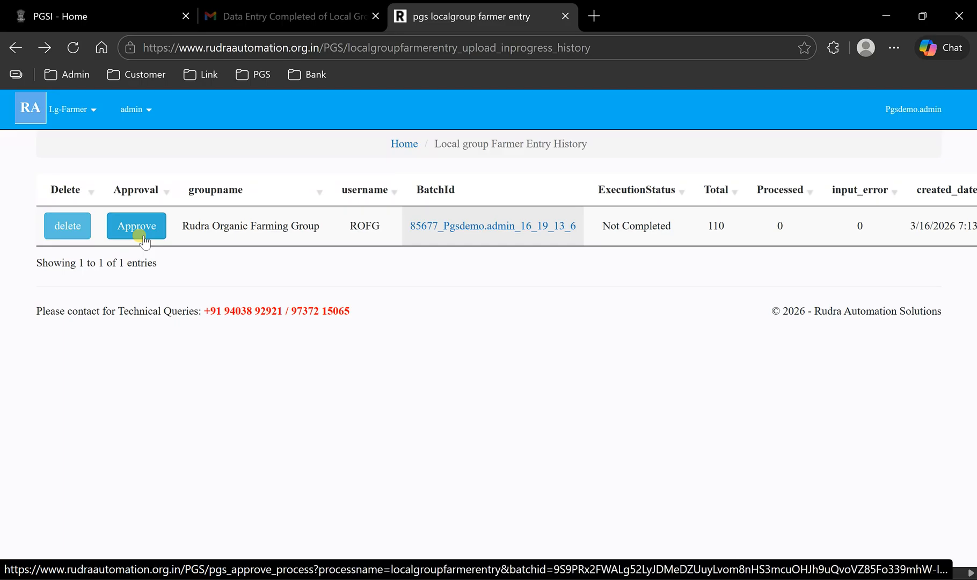
- Switch to Gmail and examine the report table in the data entry completion email, including process name, total records, batch ID and success count
{"action": "left_click", "coordinate": [275, 10]}
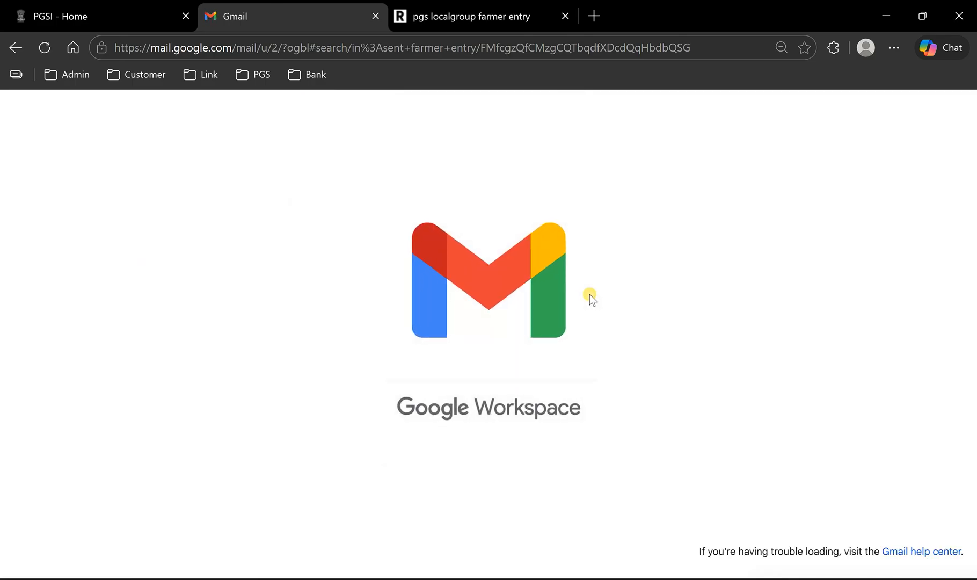
{"action": "scroll", "coordinate": [342, 381], "scroll_direction": "down", "scroll_amount": 2}
{"action": "scroll", "coordinate": [342, 309], "scroll_direction": "up", "scroll_amount": 2}
{"action": "scroll", "coordinate": [296, 322], "scroll_direction": "down", "scroll_amount": 2}
{"action": "left_click_drag", "start_coordinate": [265, 335], "coordinate": [333, 336]}
{"action": "left_click_drag", "start_coordinate": [435, 335], "coordinate": [440, 335]}
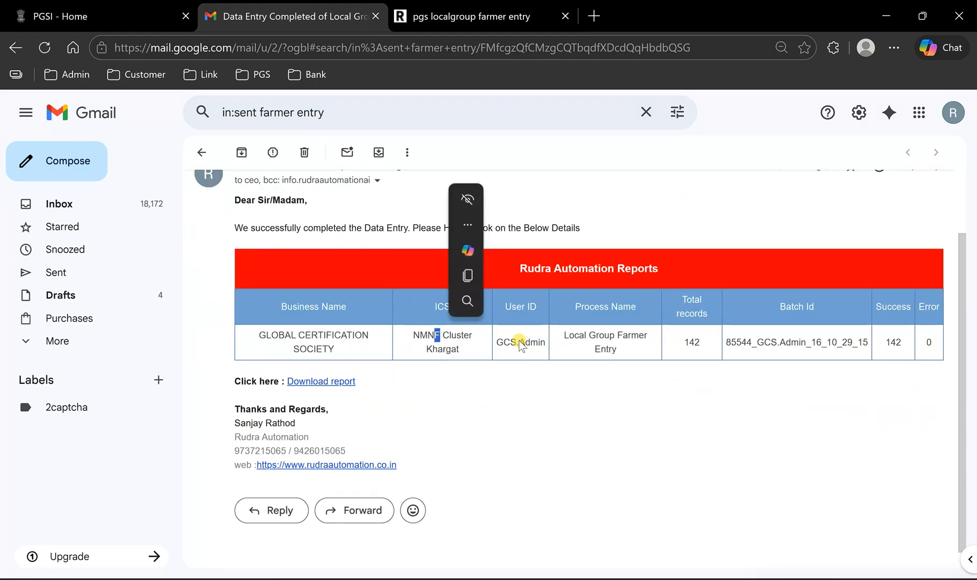
{"action": "left_click", "coordinate": [521, 345]}
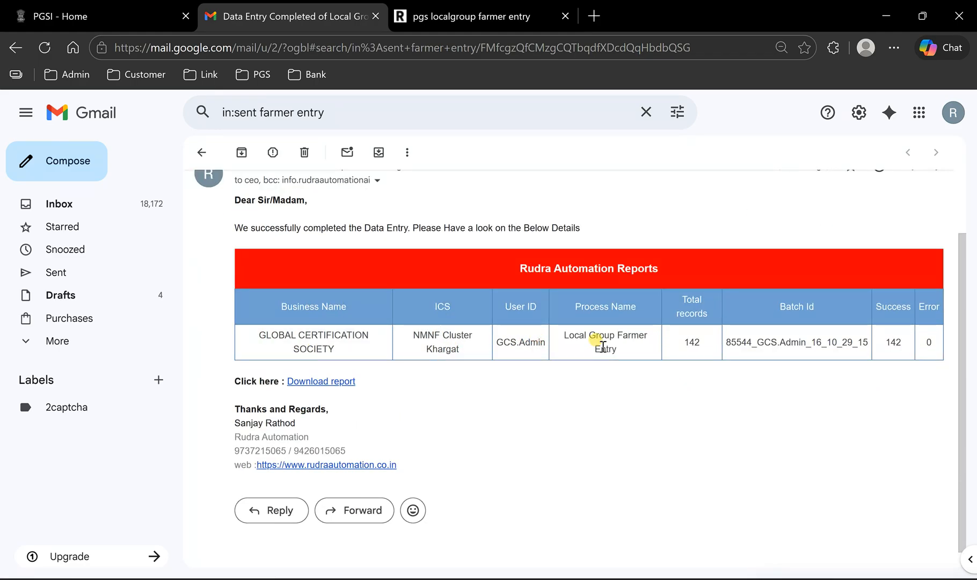
{"action": "double_click", "coordinate": [605, 339]}
{"action": "double_click", "coordinate": [692, 342]}
{"action": "left_click", "coordinate": [802, 351]}
{"action": "left_click_drag", "start_coordinate": [742, 342], "coordinate": [838, 343]}
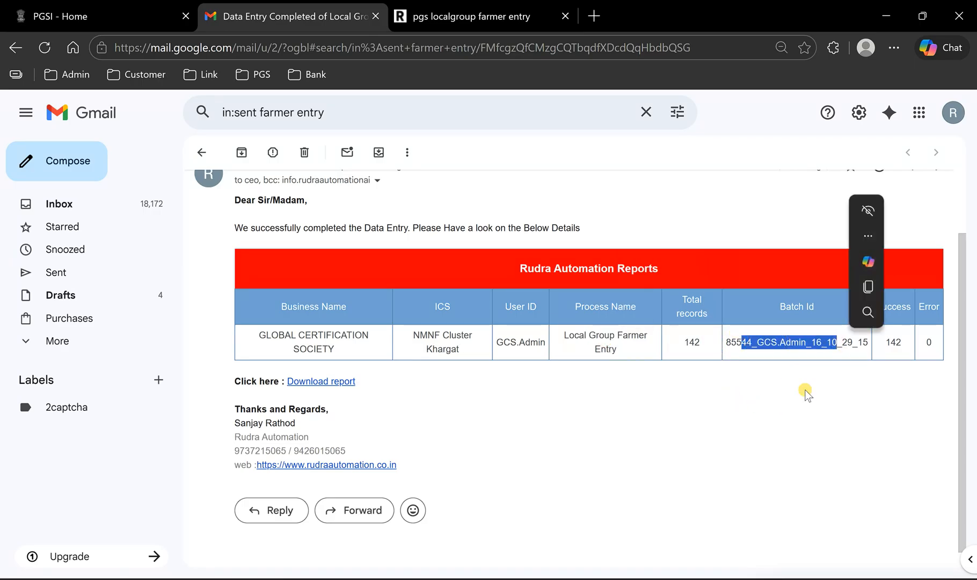
{"action": "left_click", "coordinate": [901, 341]}
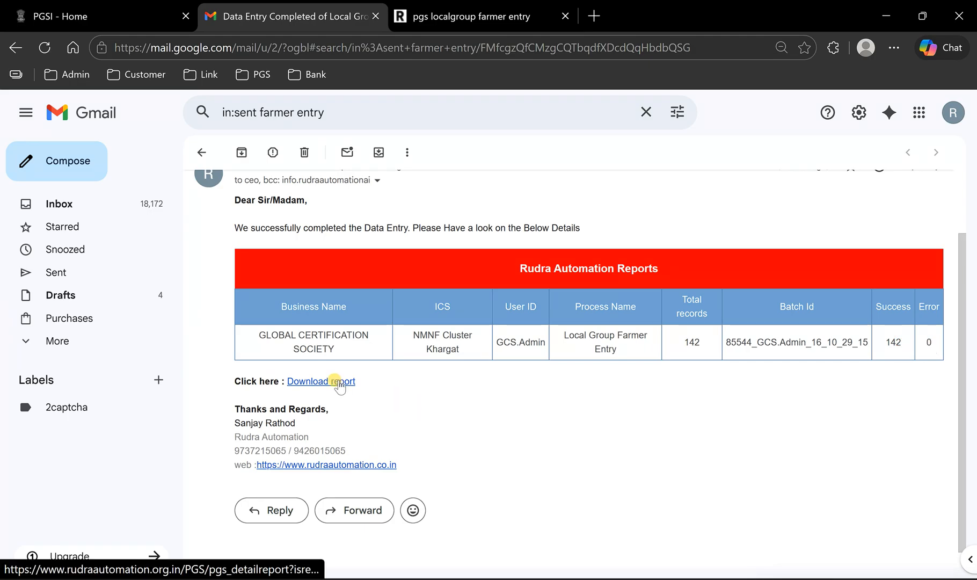
- Switch to the Rudra Automation site and check the completed local group list for finished farmer entry batches
{"action": "left_click", "coordinate": [500, 12]}
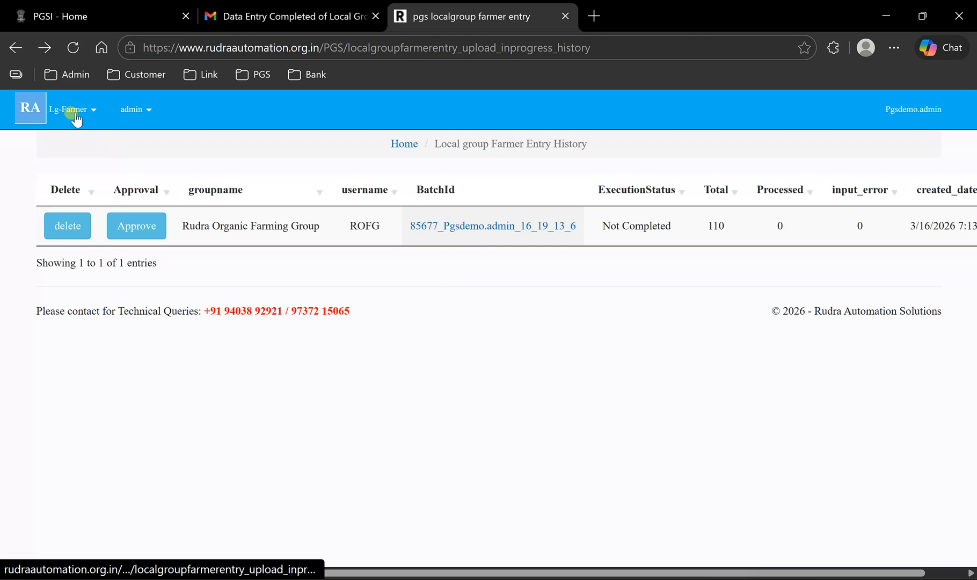
{"action": "left_click", "coordinate": [138, 226]}
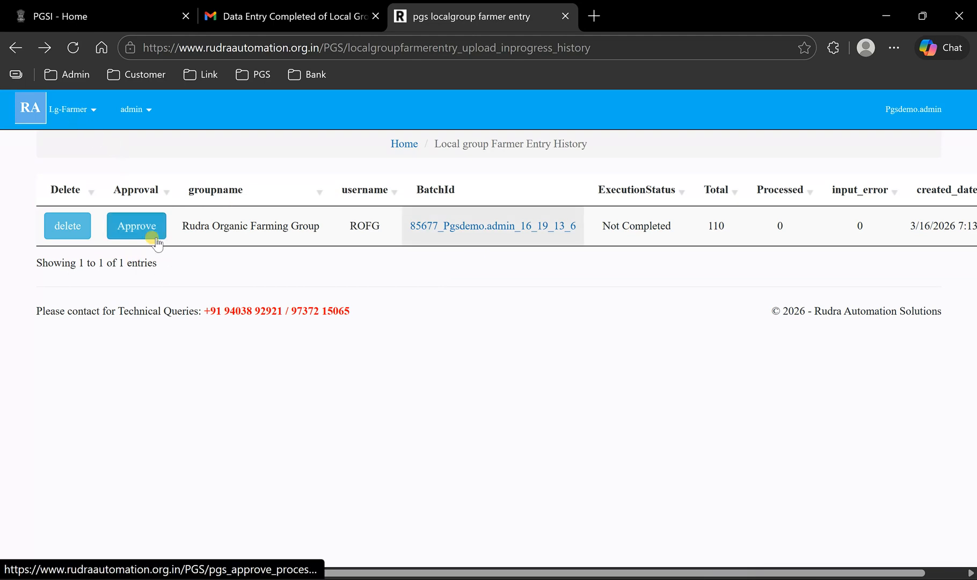
{"action": "left_click", "coordinate": [78, 110]}
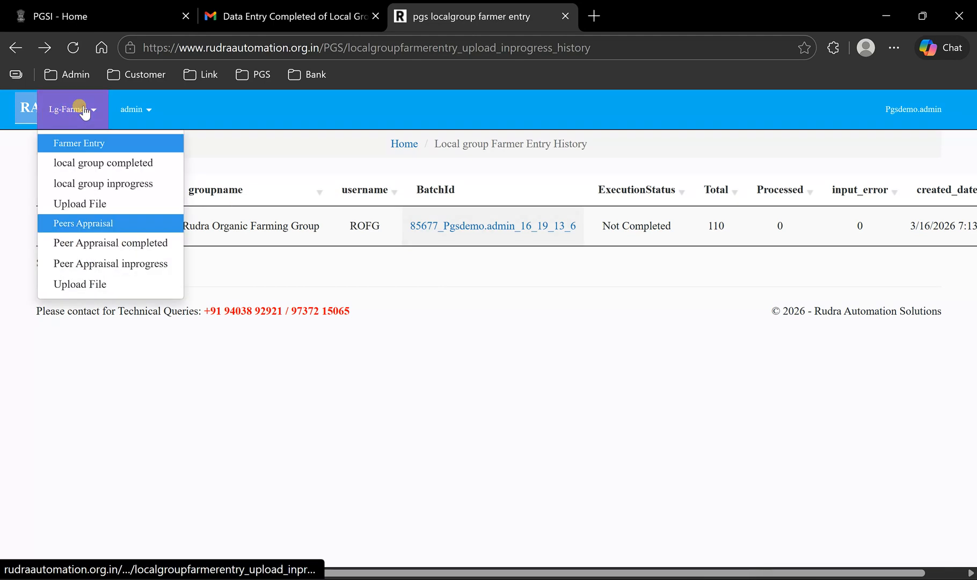
{"action": "left_click", "coordinate": [109, 166]}
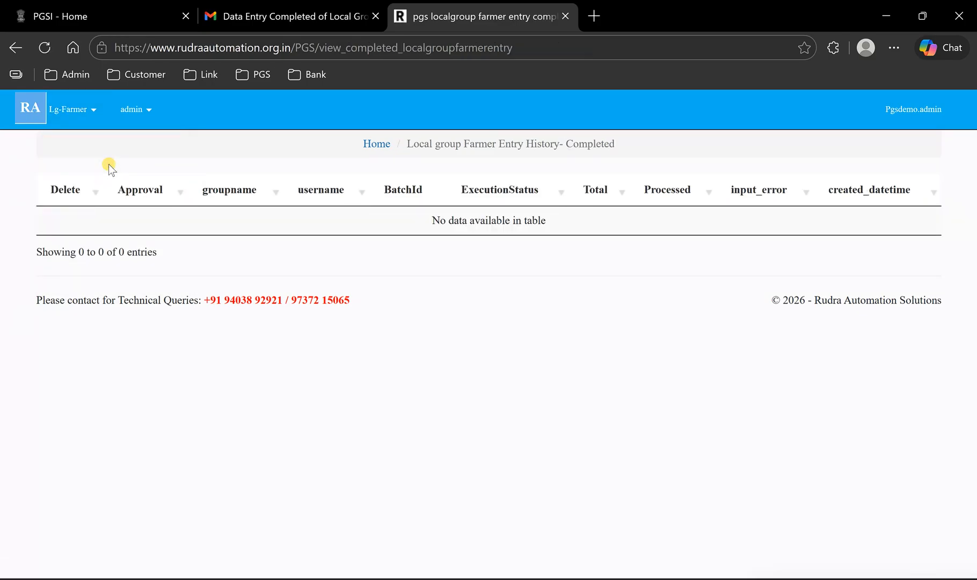
{"action": "left_click_drag", "start_coordinate": [426, 224], "coordinate": [537, 236]}
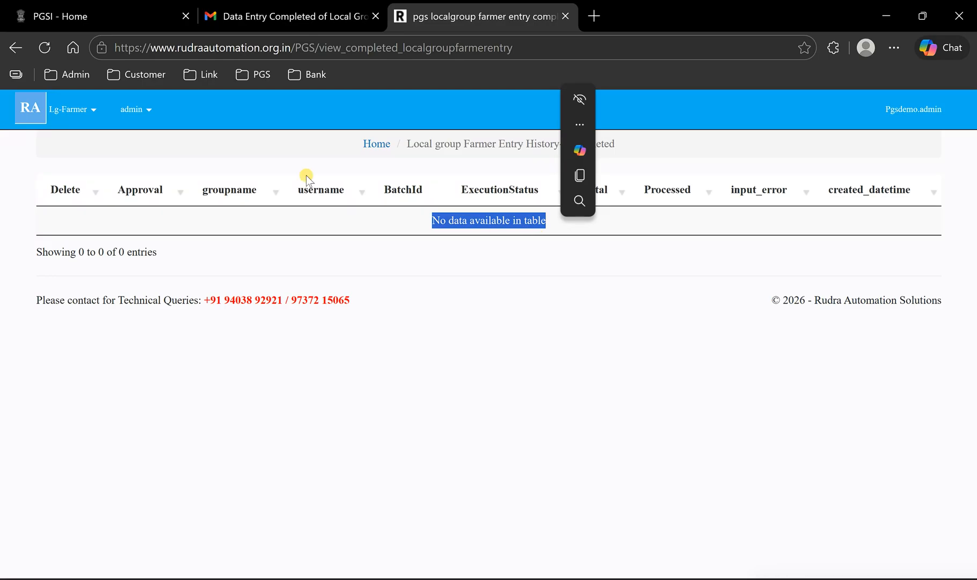
- View the in-progress local group list, and return to the completed list to compare them
{"action": "left_click", "coordinate": [92, 109]}
{"action": "left_click", "coordinate": [96, 185]}
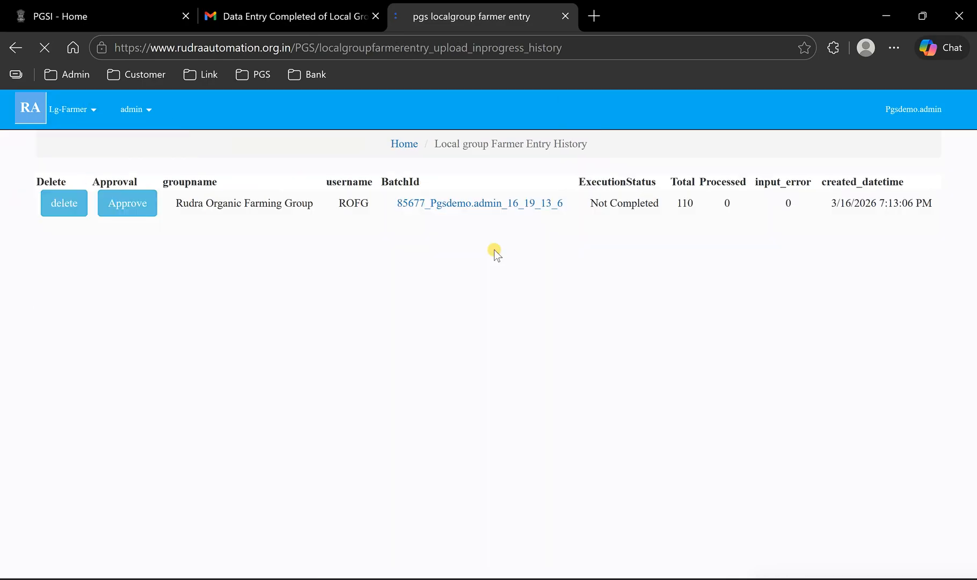
{"action": "left_click", "coordinate": [72, 110]}
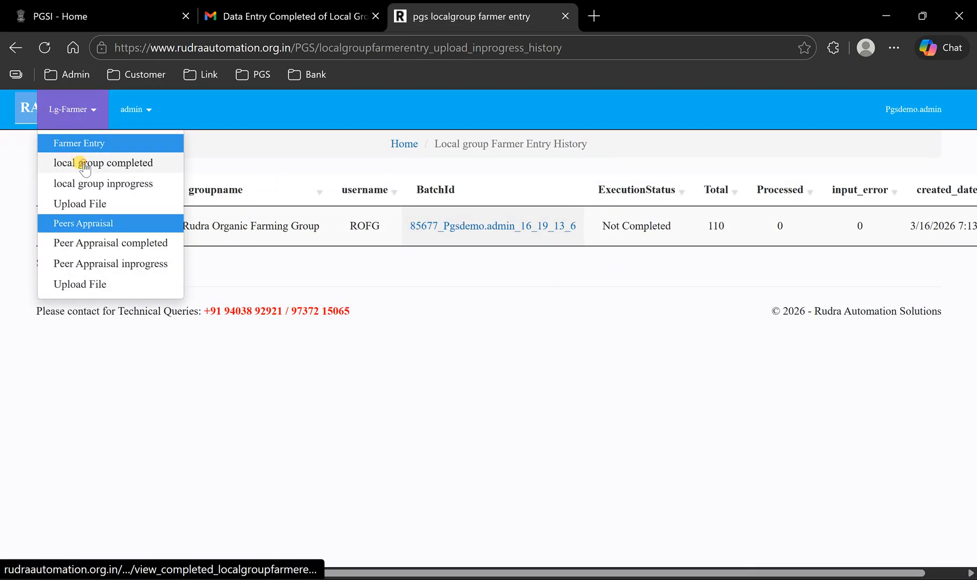
{"action": "left_click", "coordinate": [80, 162]}
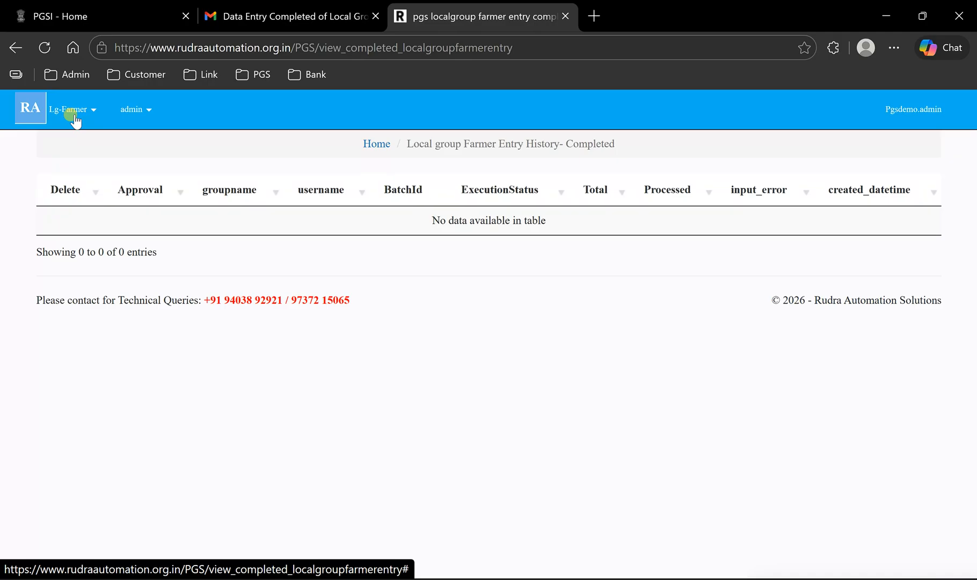
- Open the Rudra Automation dashboard and check the balance records figure
{"action": "left_click", "coordinate": [30, 108]}
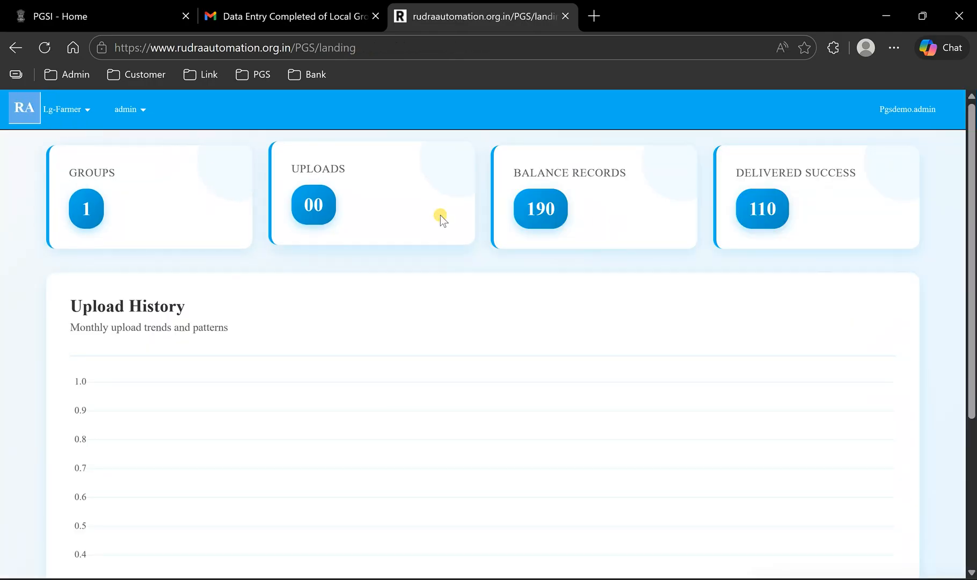
{"action": "double_click", "coordinate": [534, 204]}
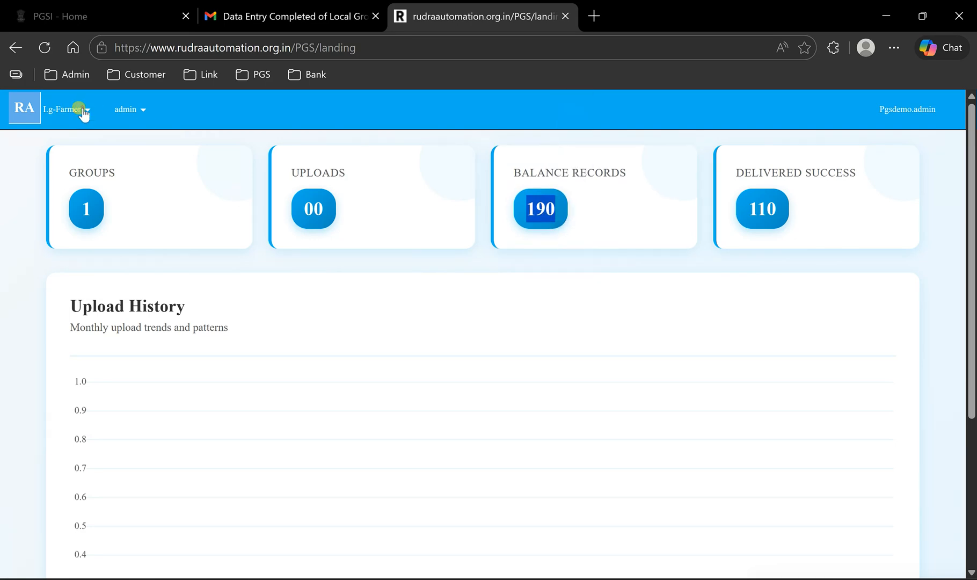
{"action": "left_click", "coordinate": [80, 110]}
{"action": "left_click", "coordinate": [540, 203]}
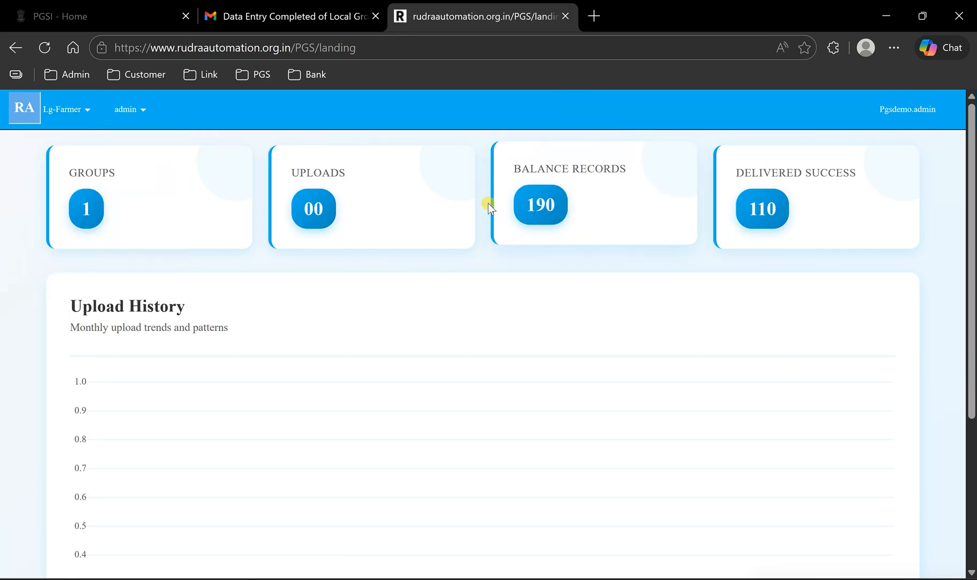
- Open the in-progress local group list and check the total record count of the Rudra Organic Farming Group batch
{"action": "left_click", "coordinate": [51, 109]}
{"action": "left_click", "coordinate": [84, 184]}
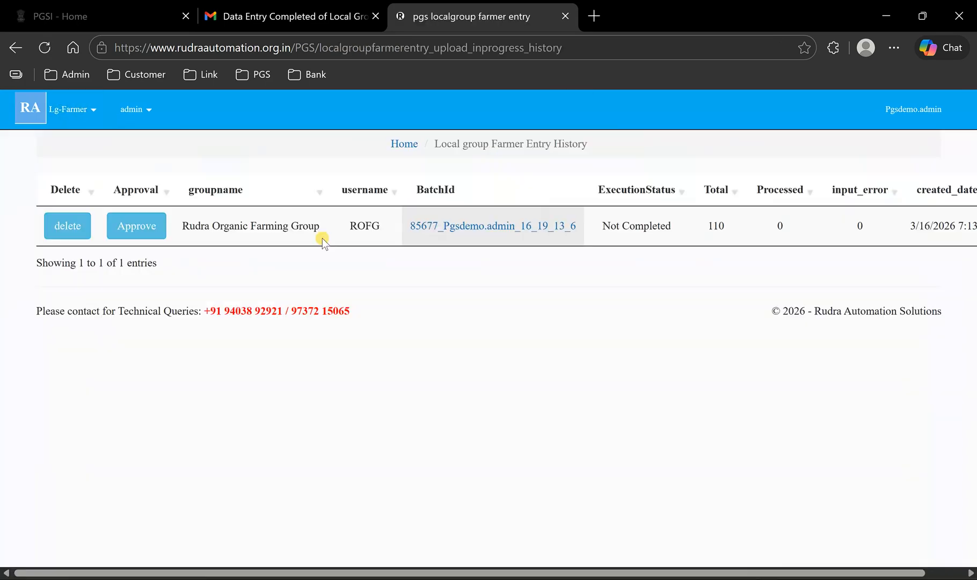
{"action": "double_click", "coordinate": [714, 226]}
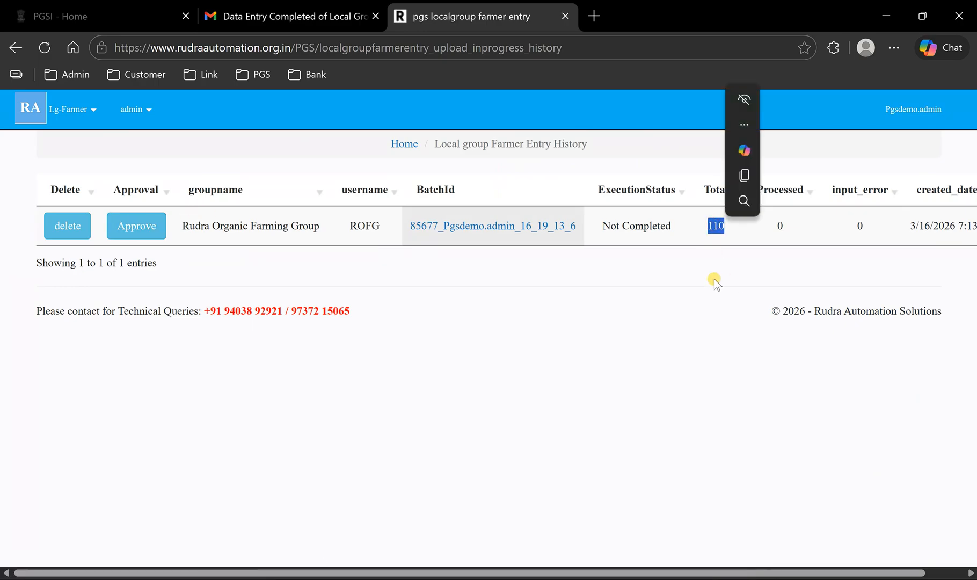
{"action": "left_click", "coordinate": [76, 109]}
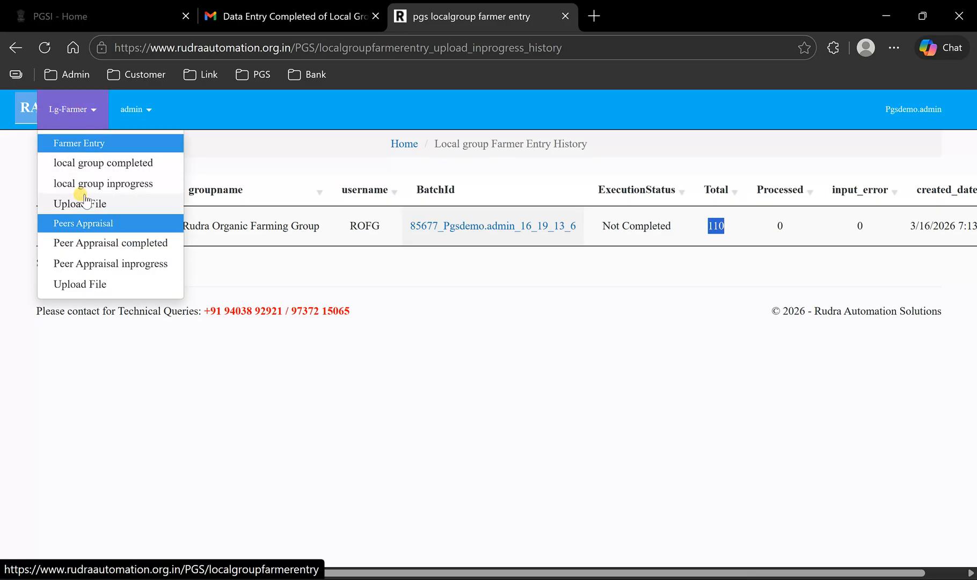
{"action": "left_click", "coordinate": [92, 183]}
{"action": "double_click", "coordinate": [716, 225]}
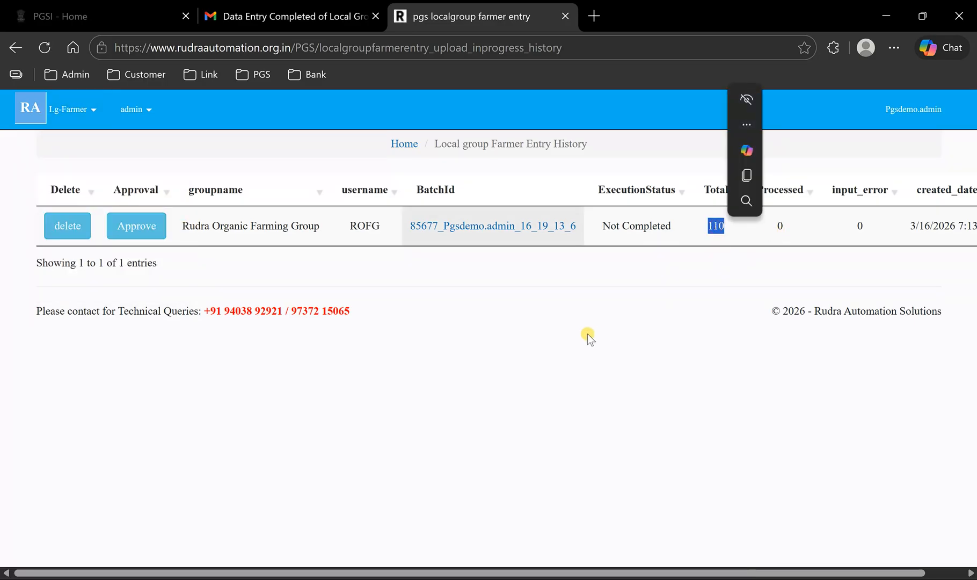
- Return to the dashboard and compare the balance records figure with the batch's total
{"action": "left_click", "coordinate": [54, 125]}
{"action": "left_click", "coordinate": [24, 109]}
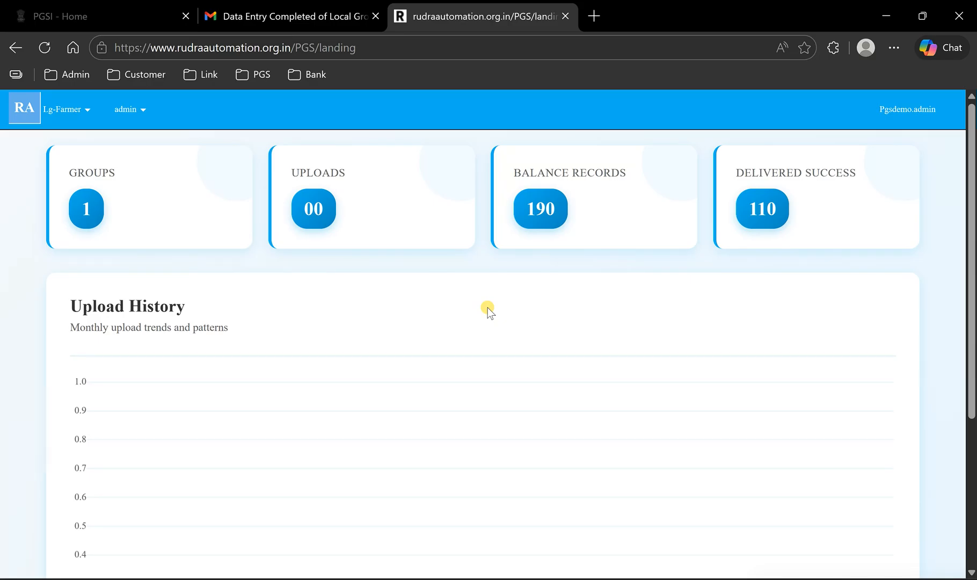
{"action": "double_click", "coordinate": [539, 205]}
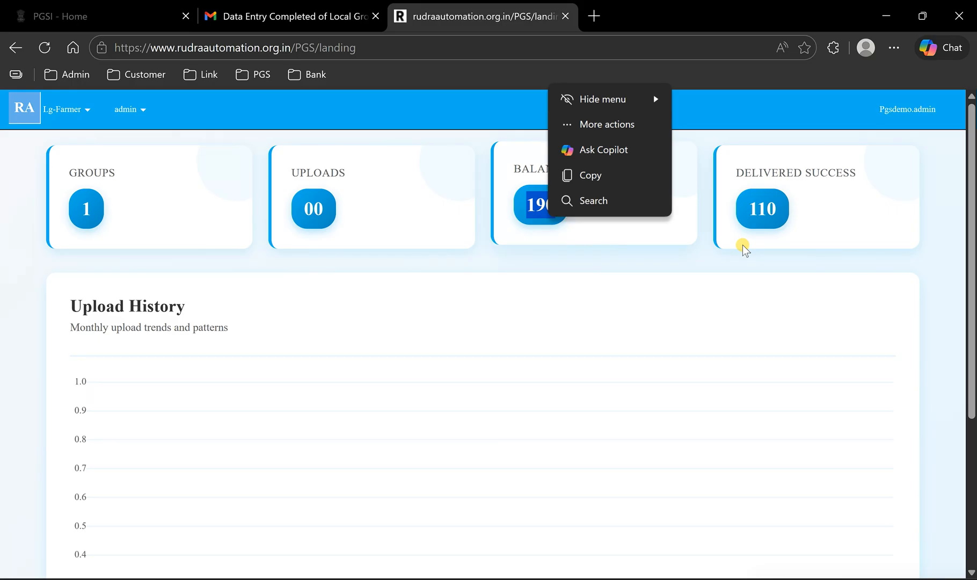
{"action": "left_click", "coordinate": [529, 321]}
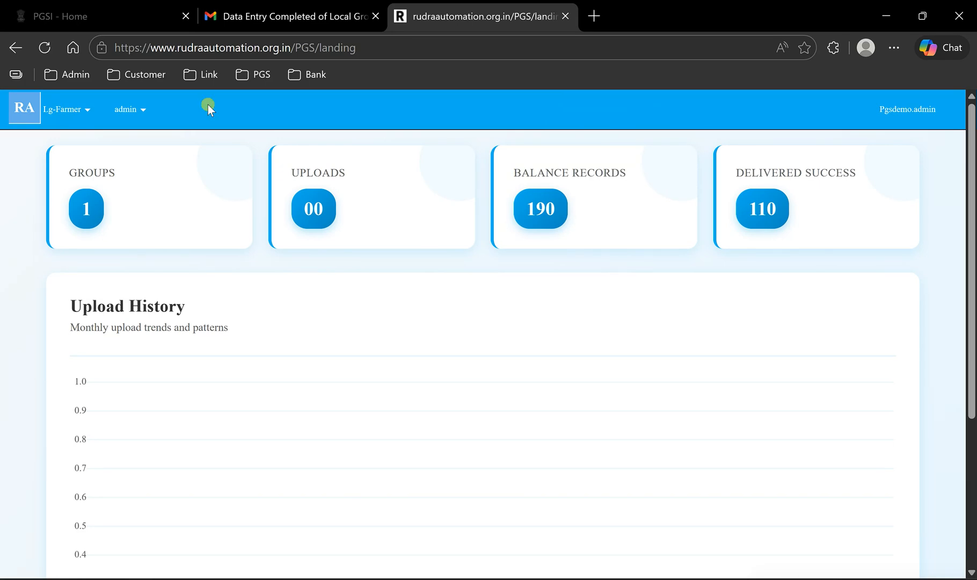
{"action": "left_click", "coordinate": [69, 107]}
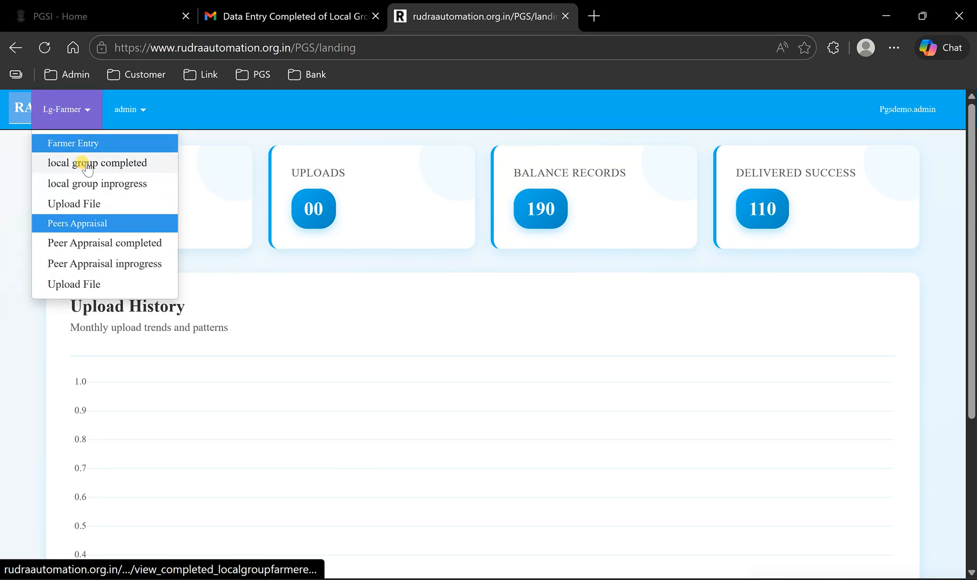
{"action": "left_click", "coordinate": [538, 309]}
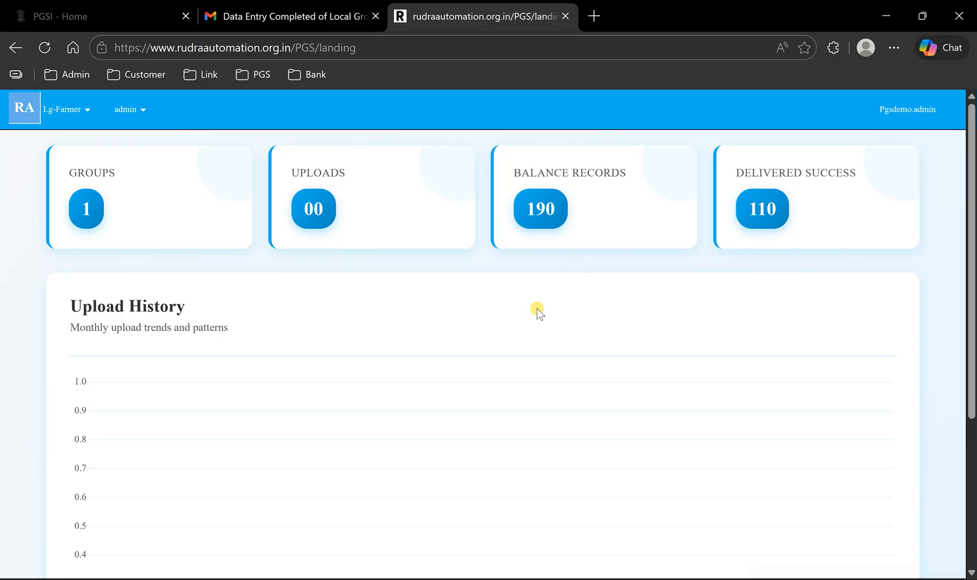
- Examine the balance records figure once more and switch to the Welcome.jpeg image in the photo viewer
{"action": "double_click", "coordinate": [540, 206]}
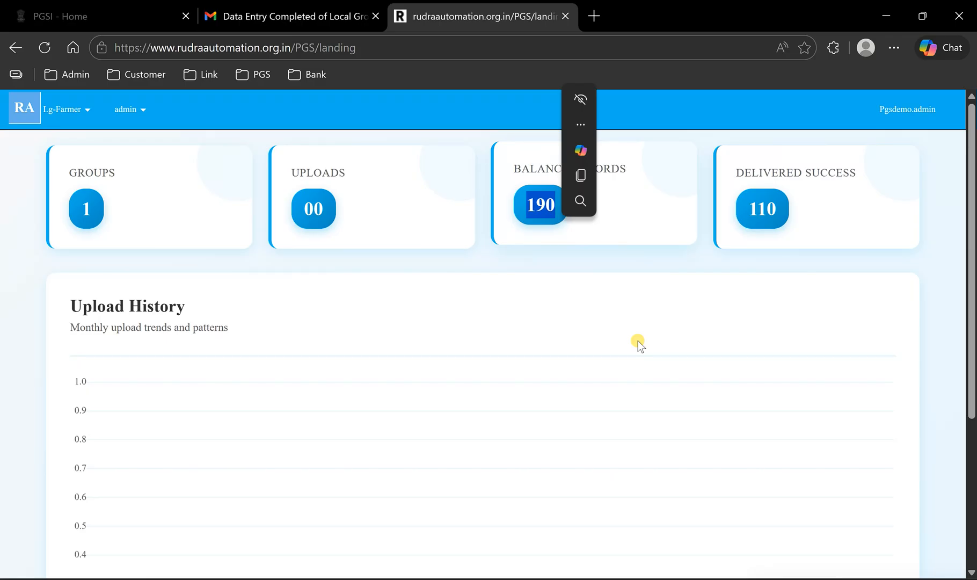
{"action": "left_click", "coordinate": [563, 283]}
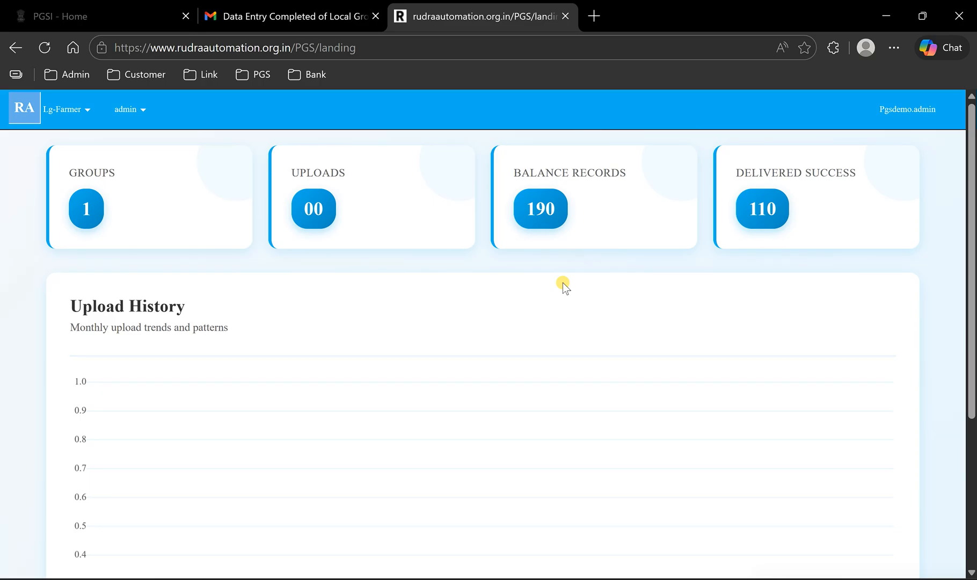
{"action": "left_click", "coordinate": [599, 579]}
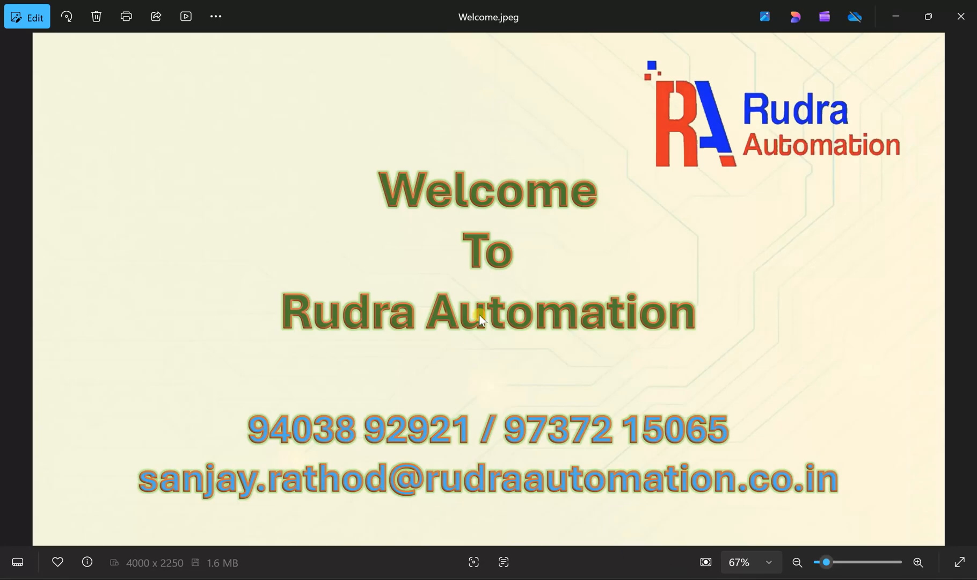